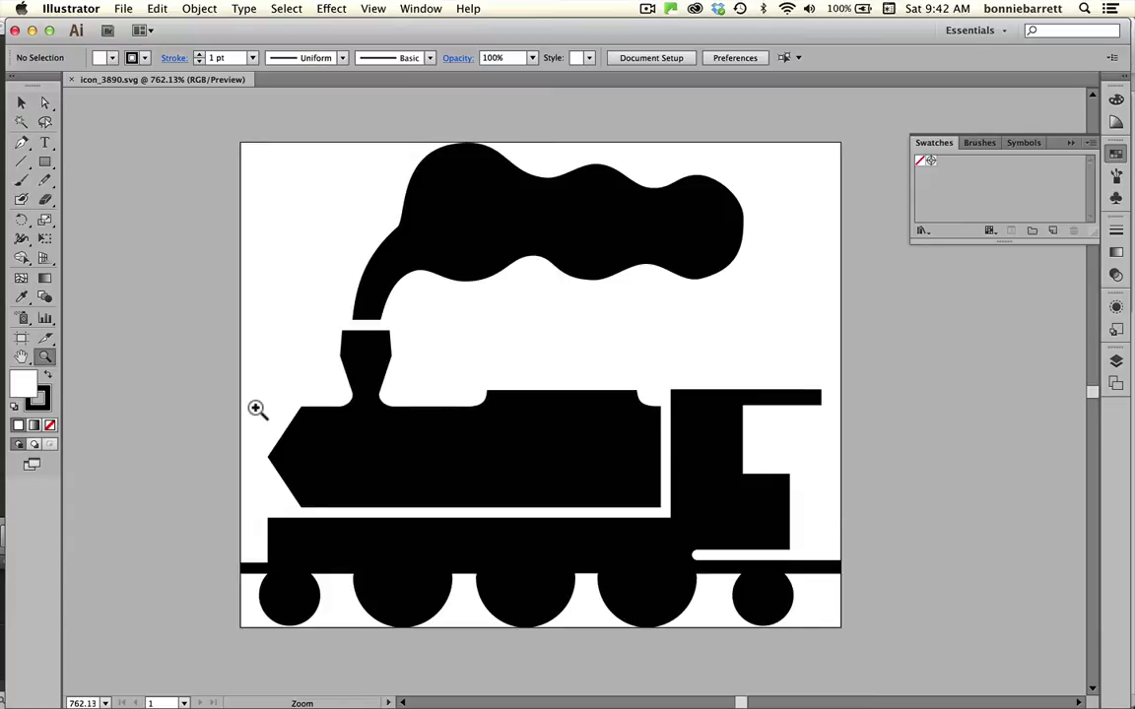
Reveal the Dock to switch from the Illustrator train drawing to InDesign
{"action": "mouse_move", "coordinate": [2, 311]}
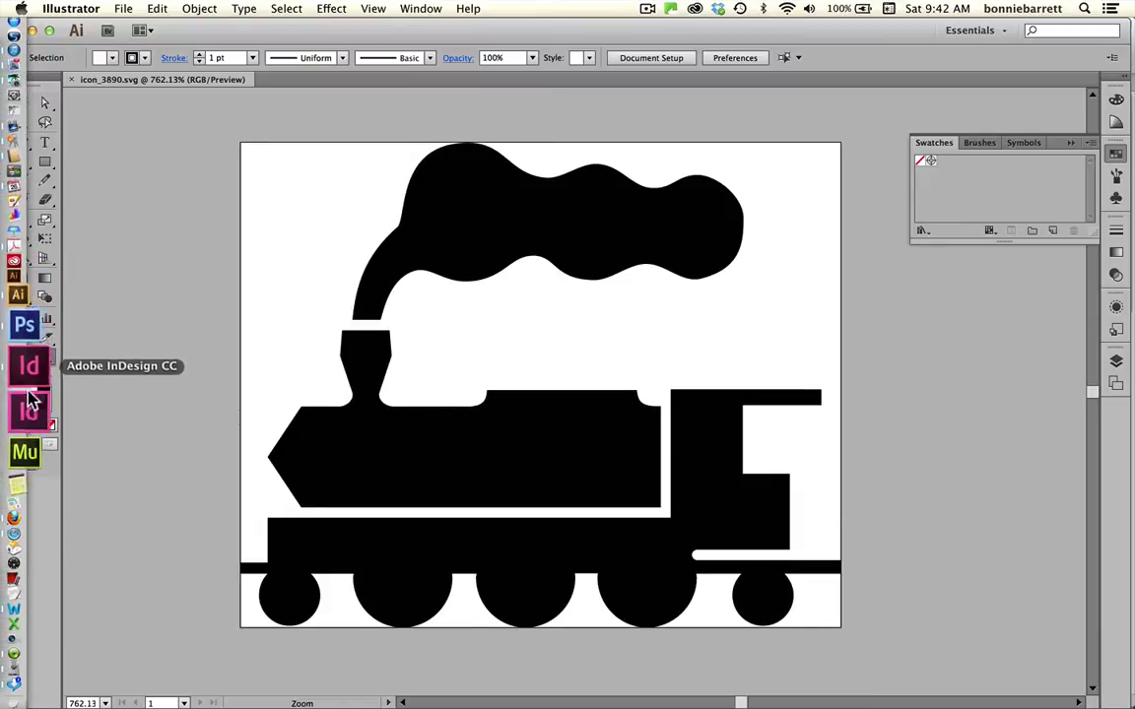
In the Alaska document's SWF Preview, test train buttons jumping to Glacier Bay and back to contents
{"action": "left_click", "coordinate": [31, 383]}
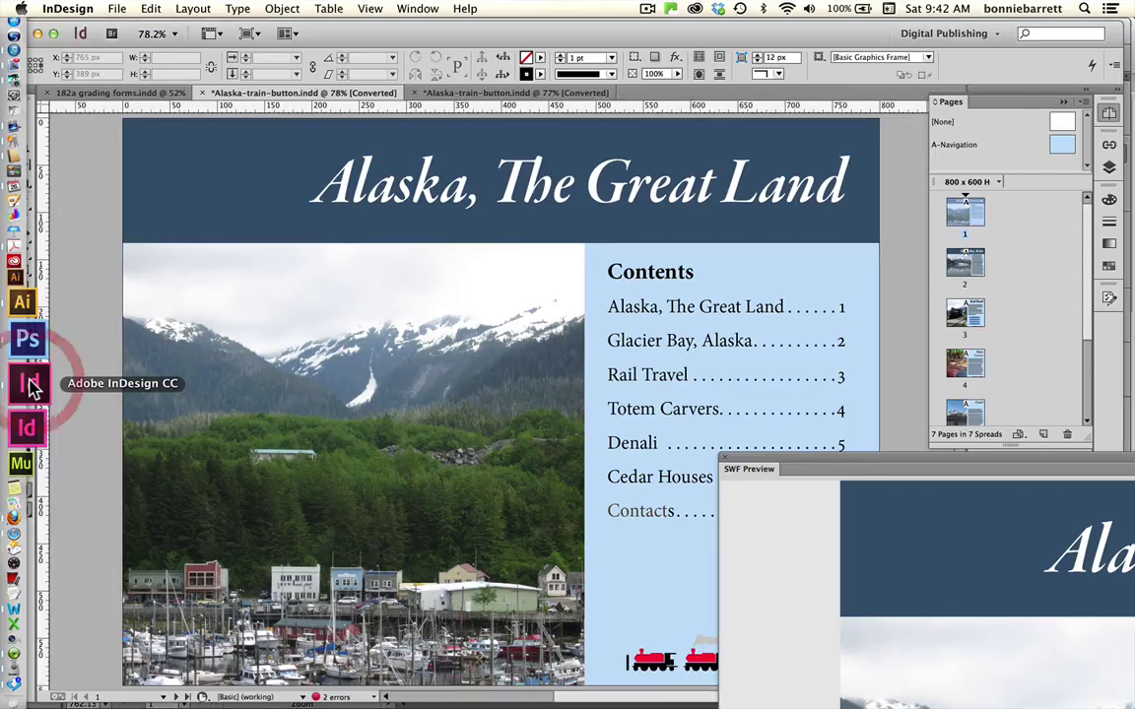
{"action": "left_click_drag", "start_coordinate": [849, 467], "coordinate": [160, 11]}
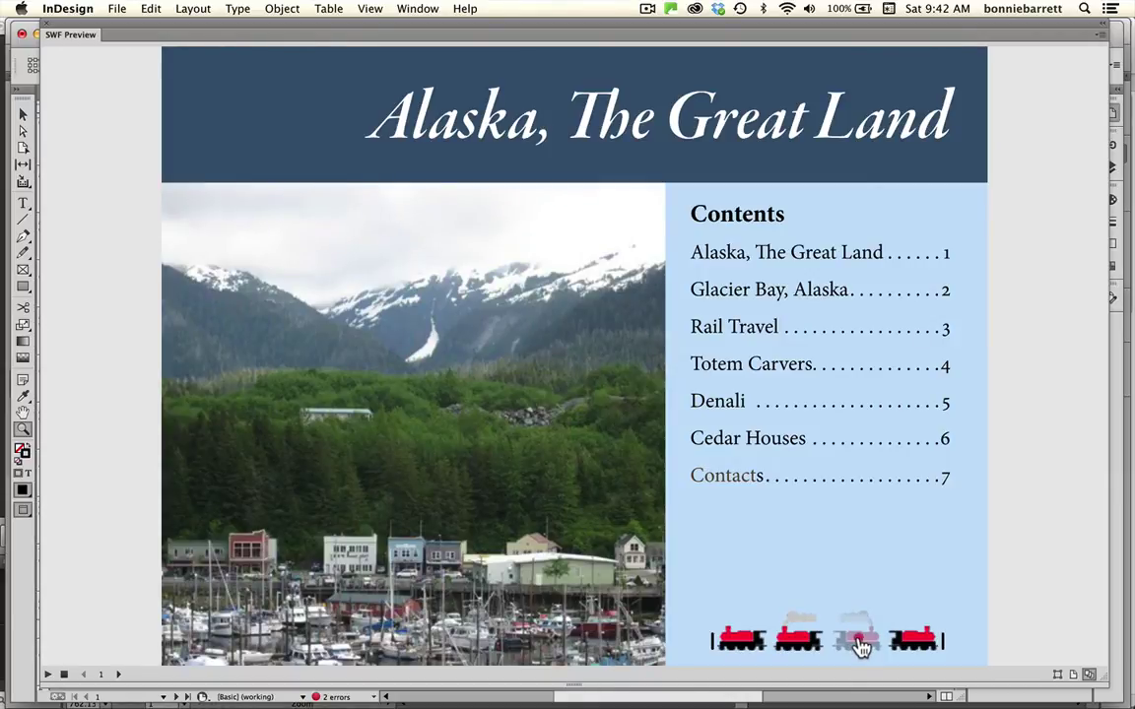
{"action": "left_click", "coordinate": [860, 645]}
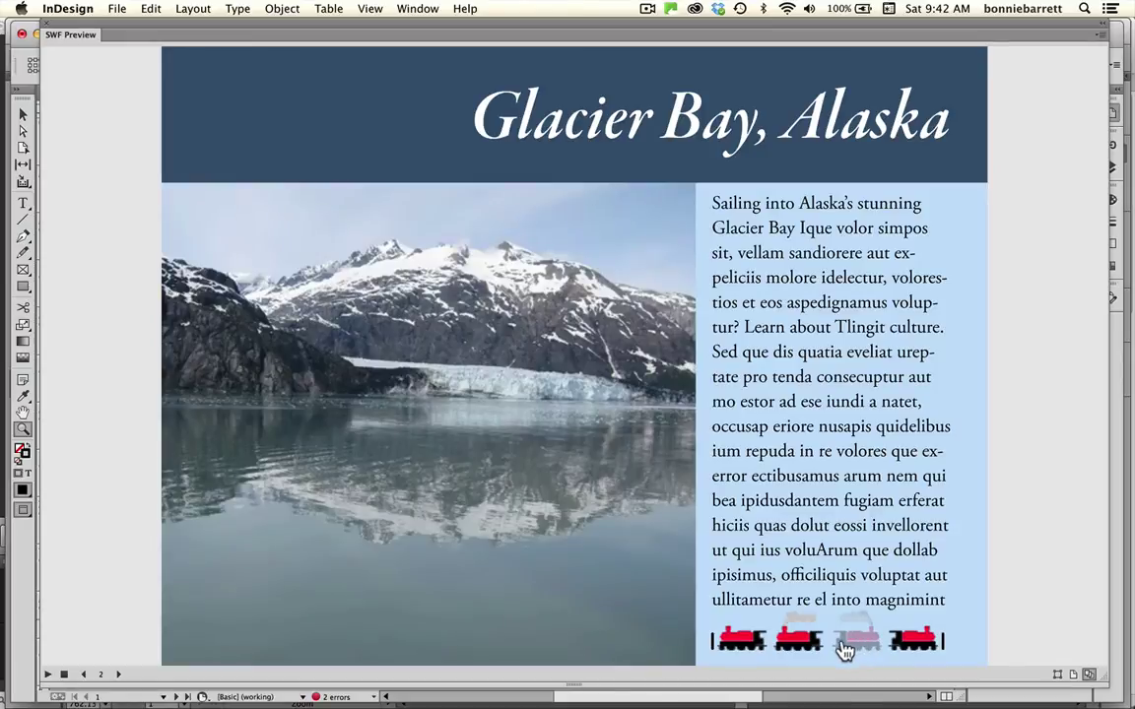
{"action": "left_click", "coordinate": [740, 645]}
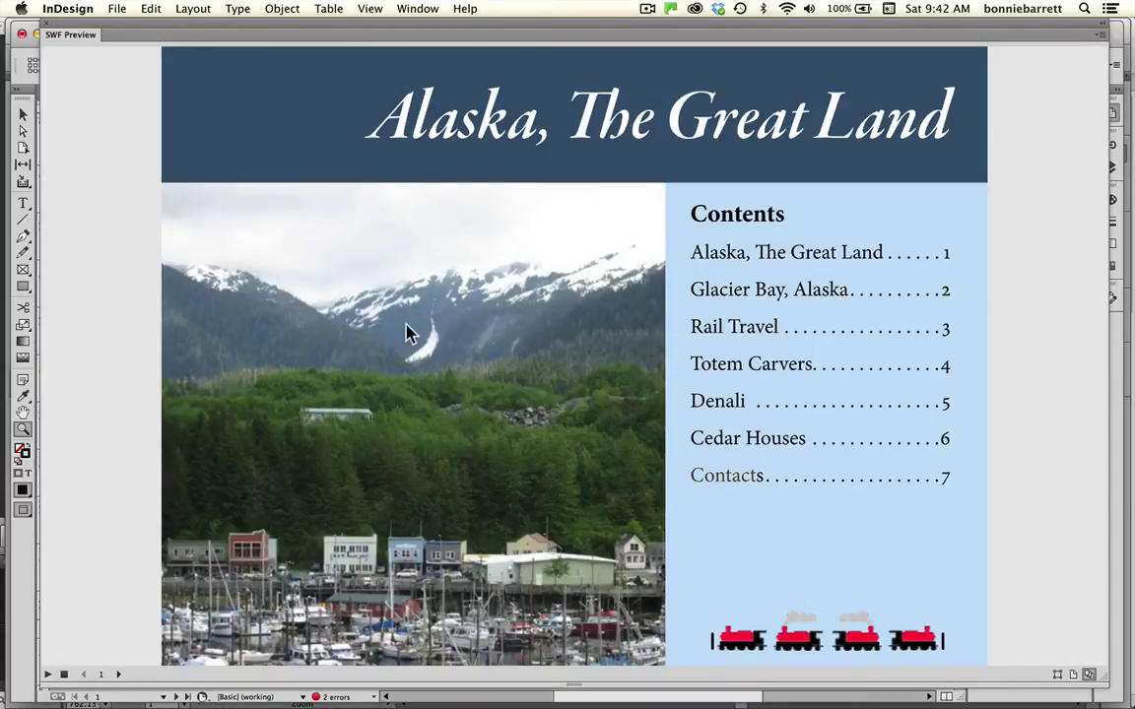
{"action": "mouse_move", "coordinate": [4, 333]}
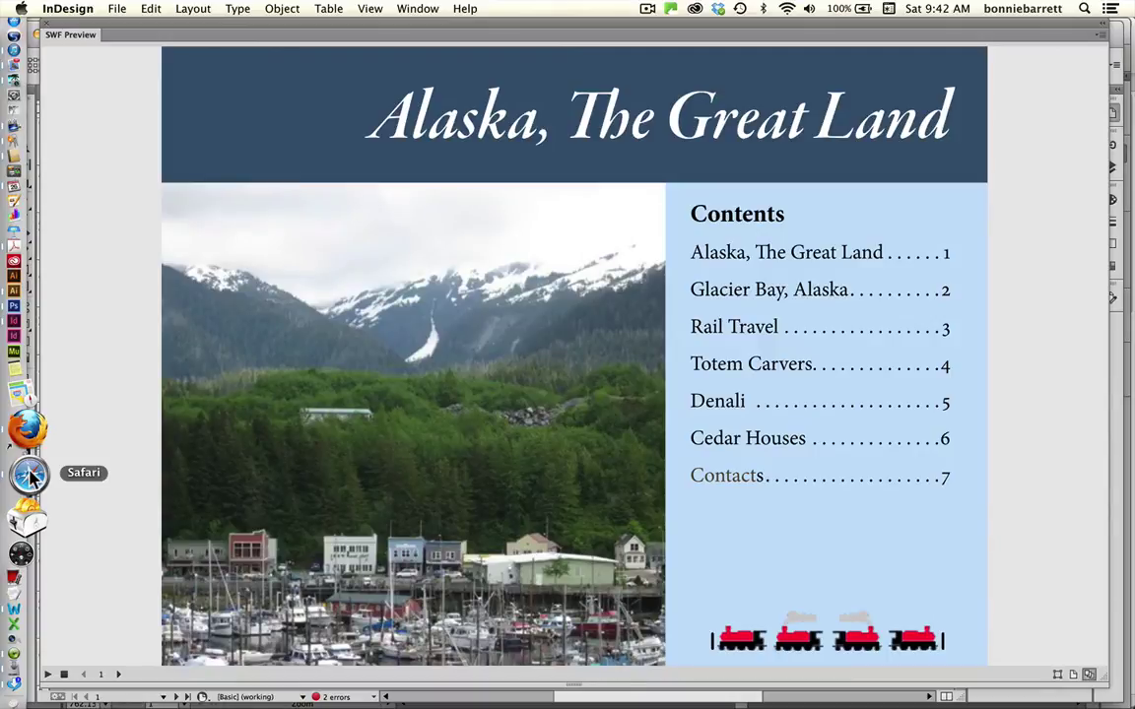
Open thenounproject.com in Safari, scroll the home page, and view the Pricing page
{"action": "left_click", "coordinate": [30, 476]}
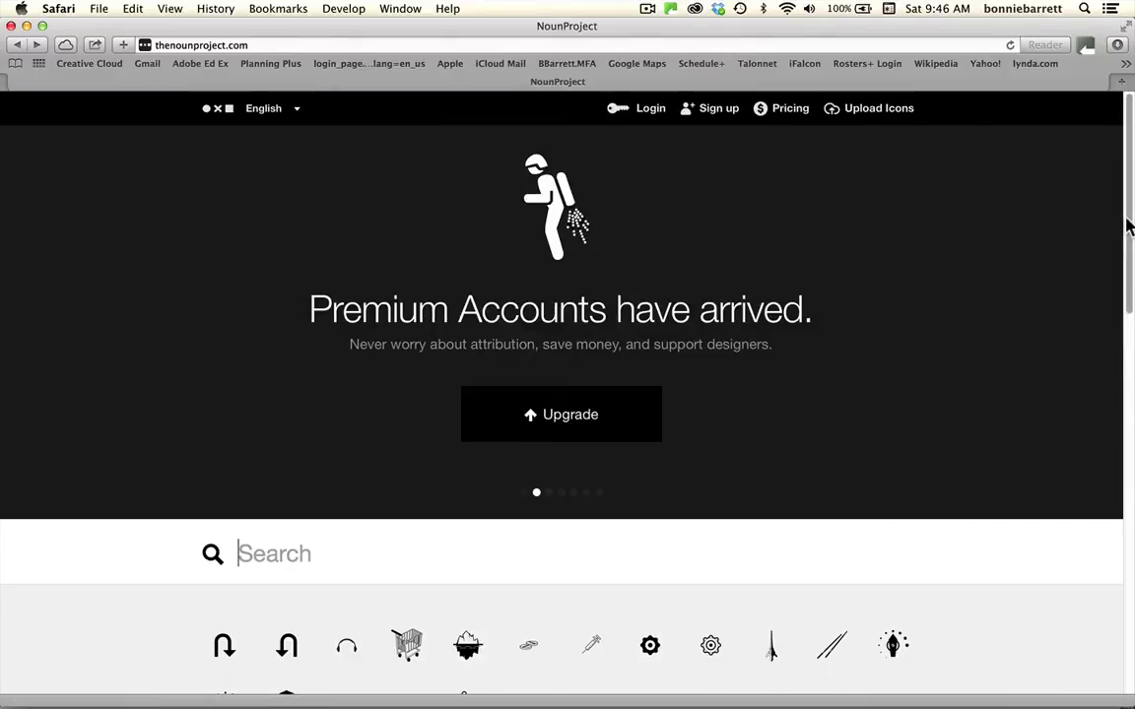
{"action": "left_click_drag", "start_coordinate": [1127, 223], "coordinate": [1130, 586]}
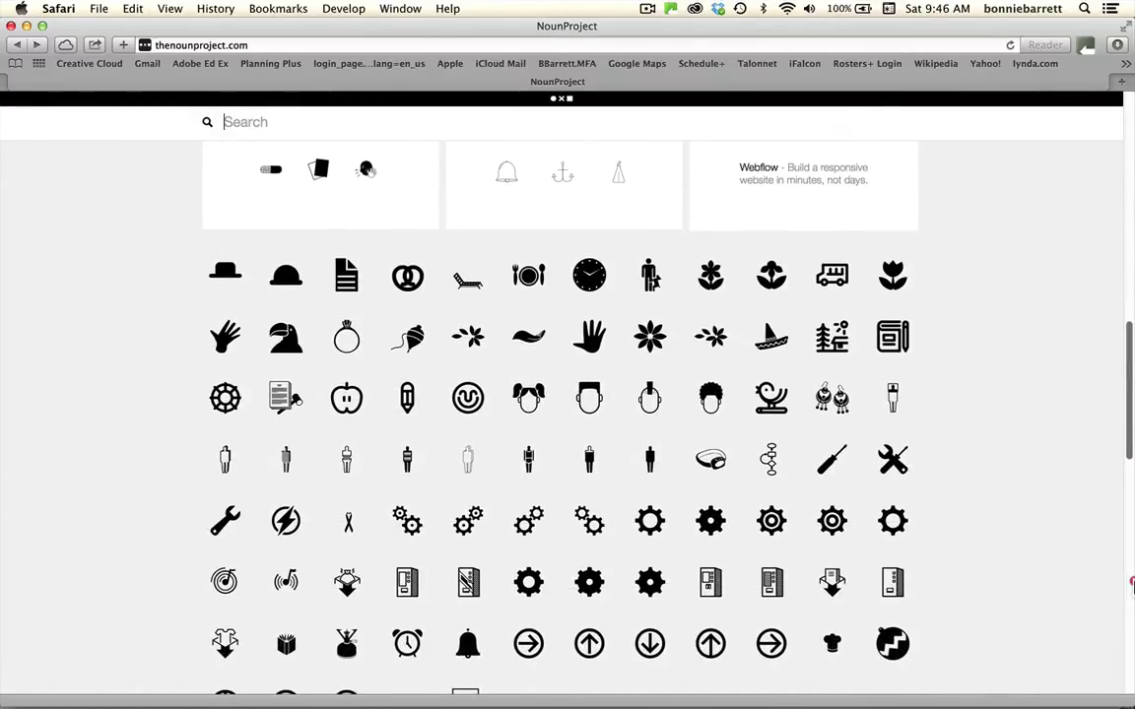
{"action": "scroll", "coordinate": [1131, 583], "scroll_direction": "down", "scroll_amount": 1}
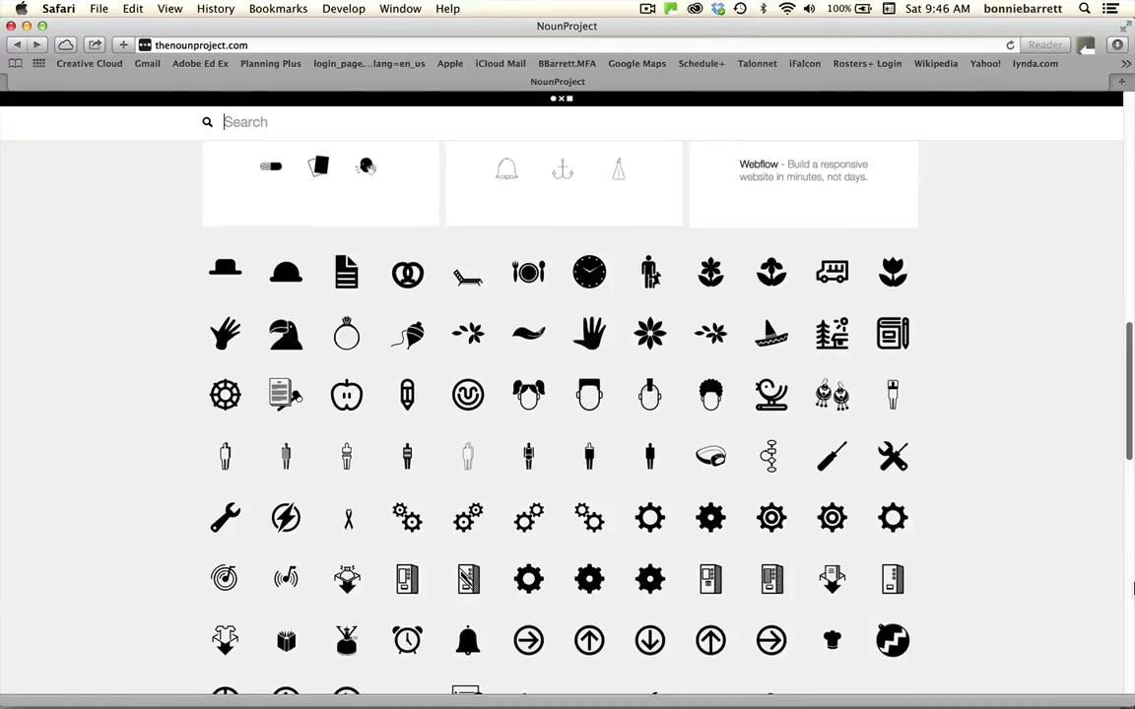
{"action": "scroll", "coordinate": [1131, 587], "scroll_direction": "up", "scroll_amount": 15}
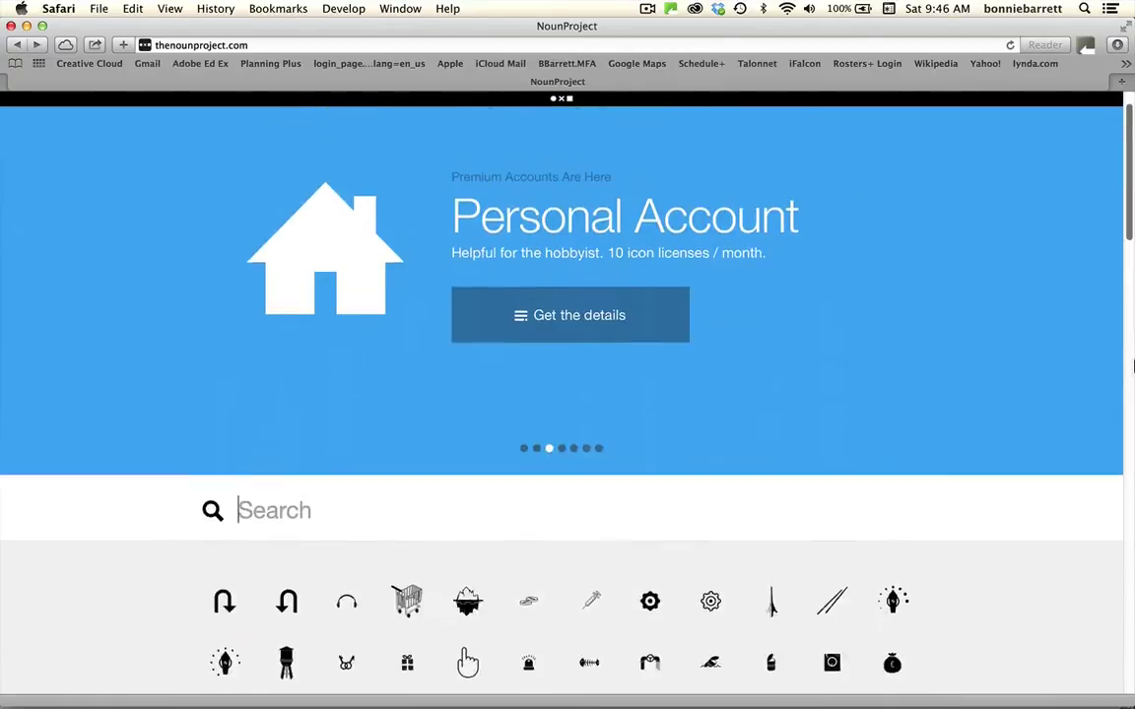
{"action": "left_click", "coordinate": [781, 111]}
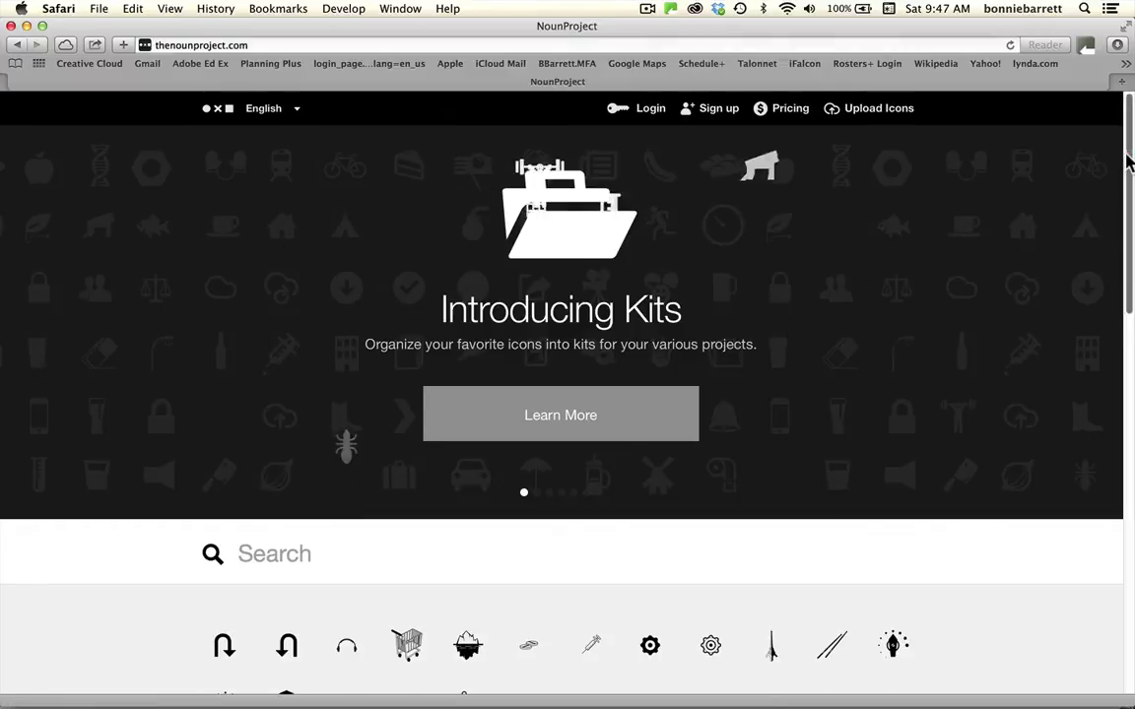
Search Noun Project for 'train' icons
{"action": "left_click_drag", "start_coordinate": [1124, 182], "coordinate": [1124, 264]}
{"action": "type", "text": "train"}
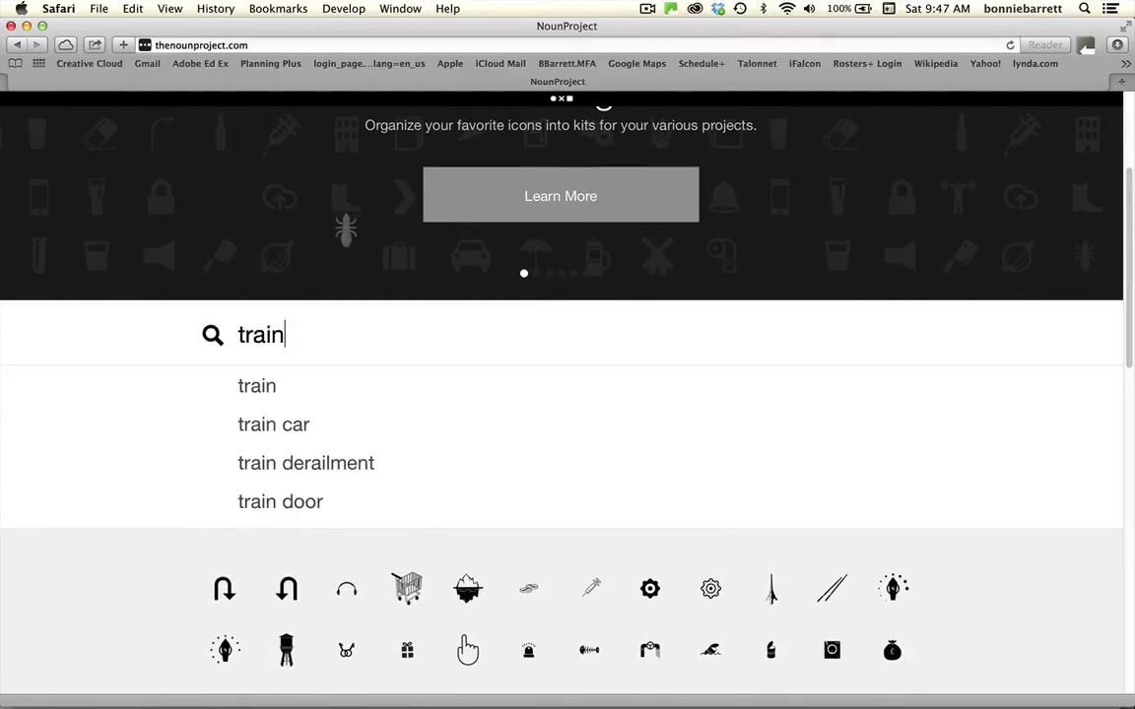
{"action": "key", "text": "Return"}
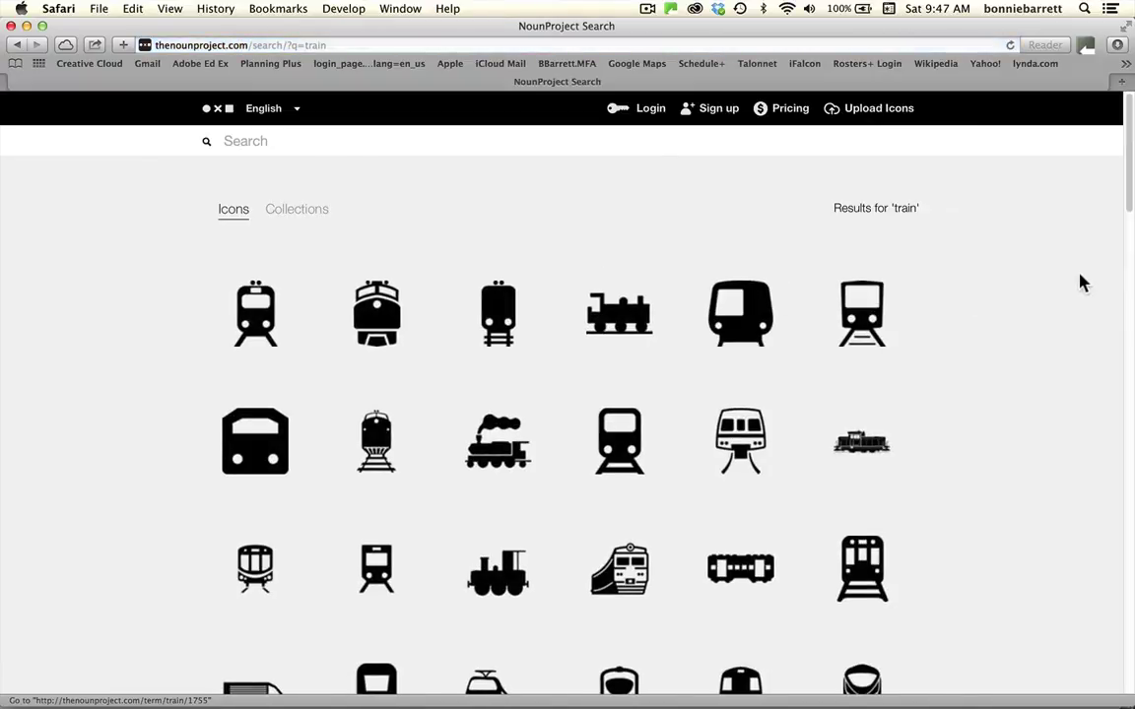
Browse the train results and pick the steam locomotive icon 3890 for download
{"action": "mouse_move", "coordinate": [1130, 177]}
{"action": "left_mouse_down"}
{"action": "mouse_move", "coordinate": [1127, 271]}
{"action": "mouse_move", "coordinate": [1130, 187]}
{"action": "left_mouse_up"}
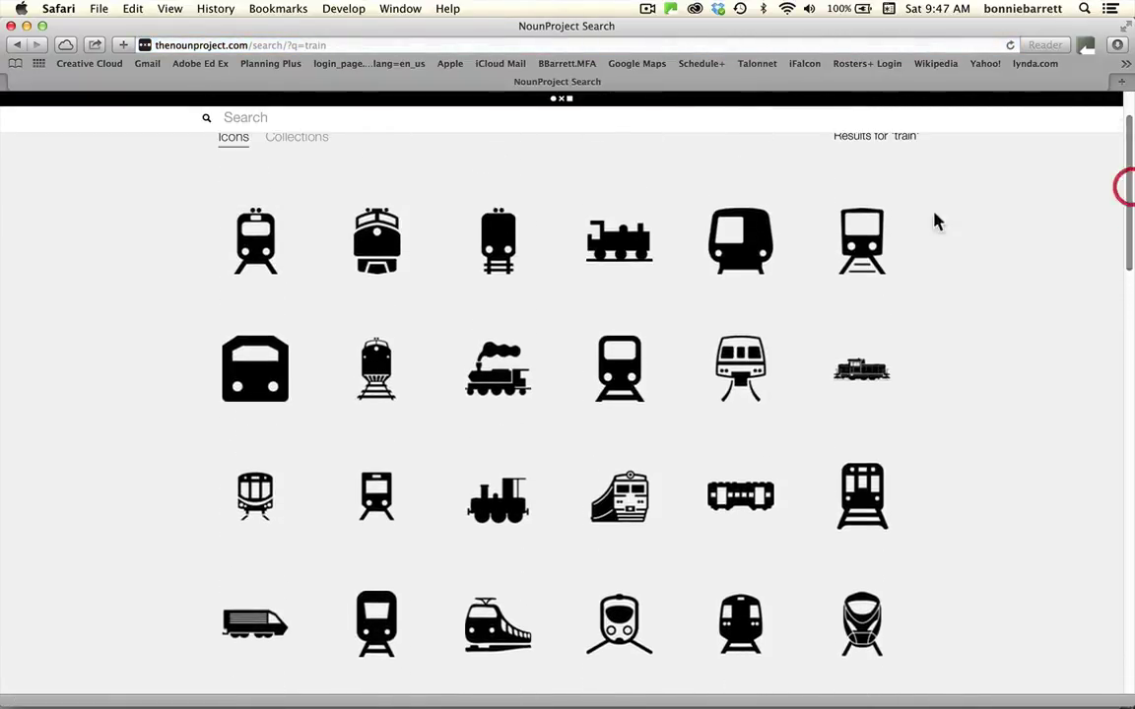
{"action": "mouse_move", "coordinate": [497, 379]}
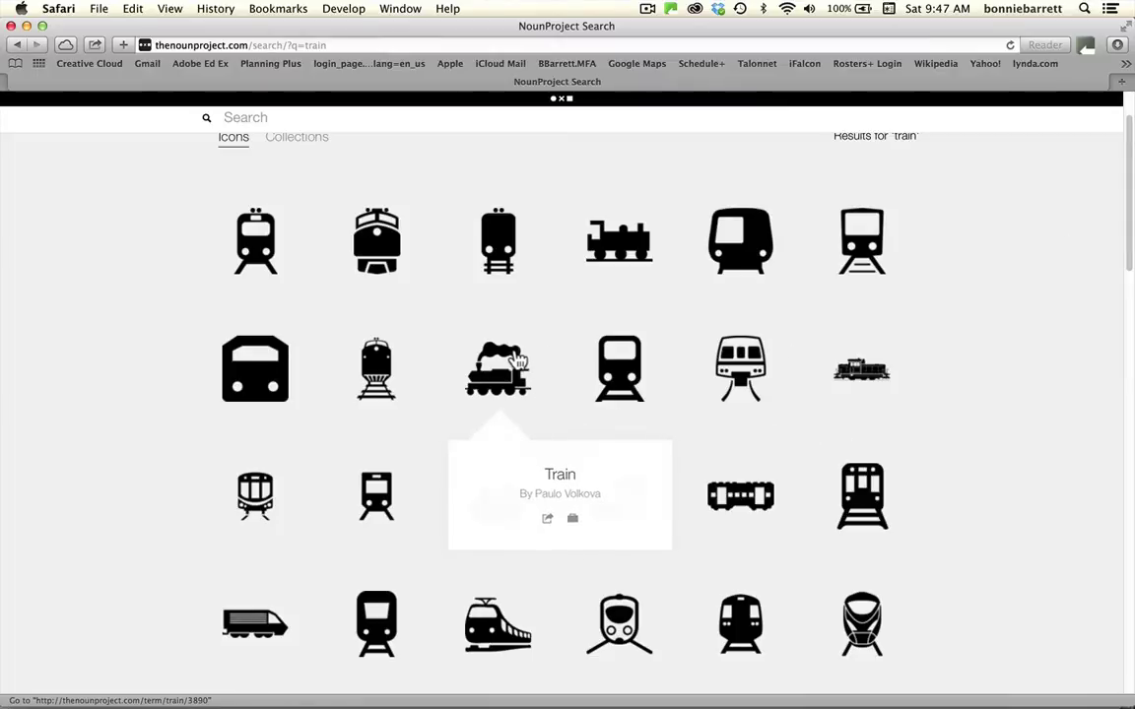
{"action": "left_click_drag", "start_coordinate": [1123, 217], "coordinate": [1129, 354]}
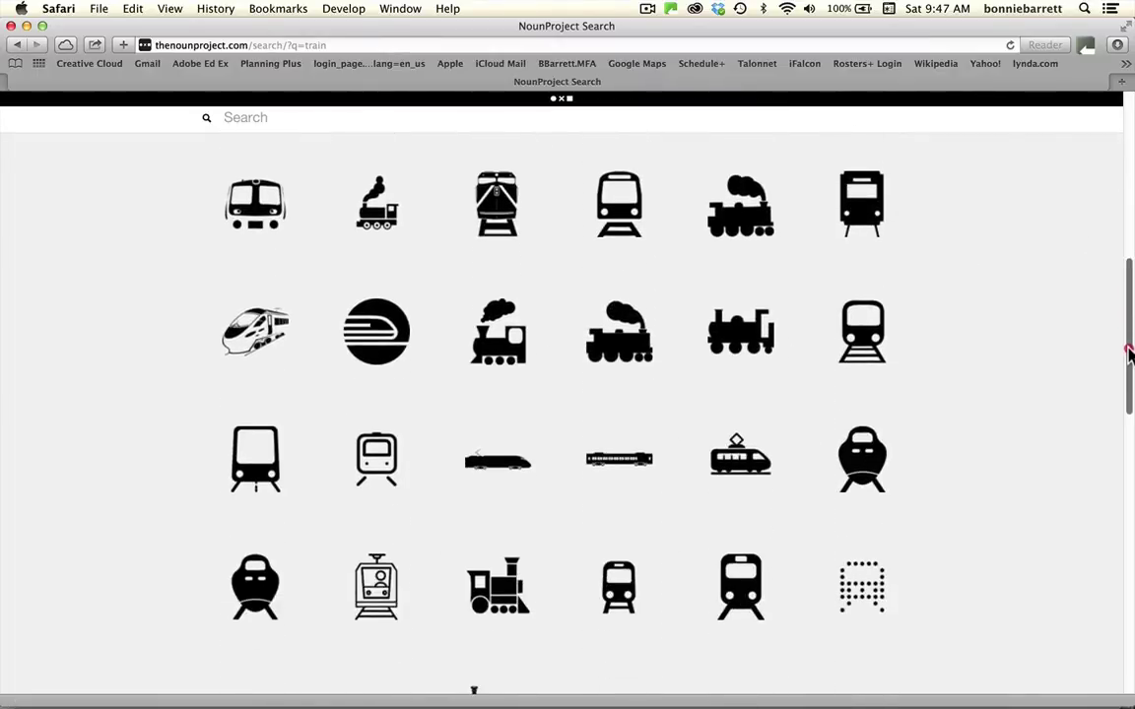
{"action": "mouse_move", "coordinate": [635, 361]}
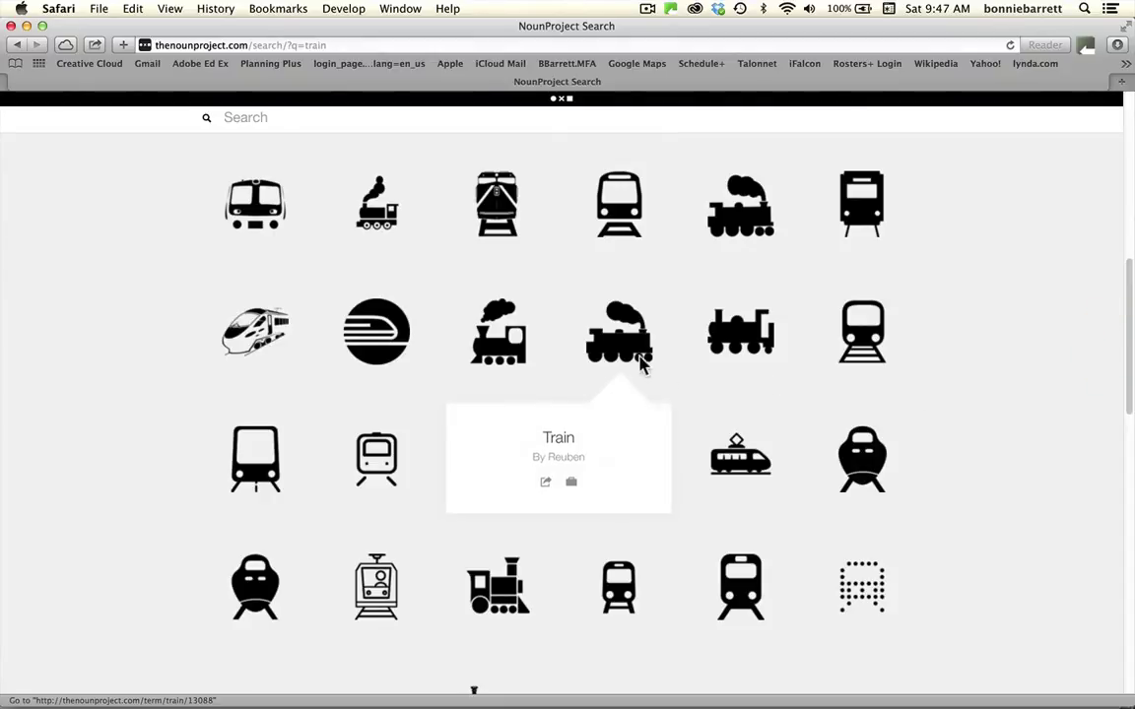
{"action": "mouse_move", "coordinate": [482, 342]}
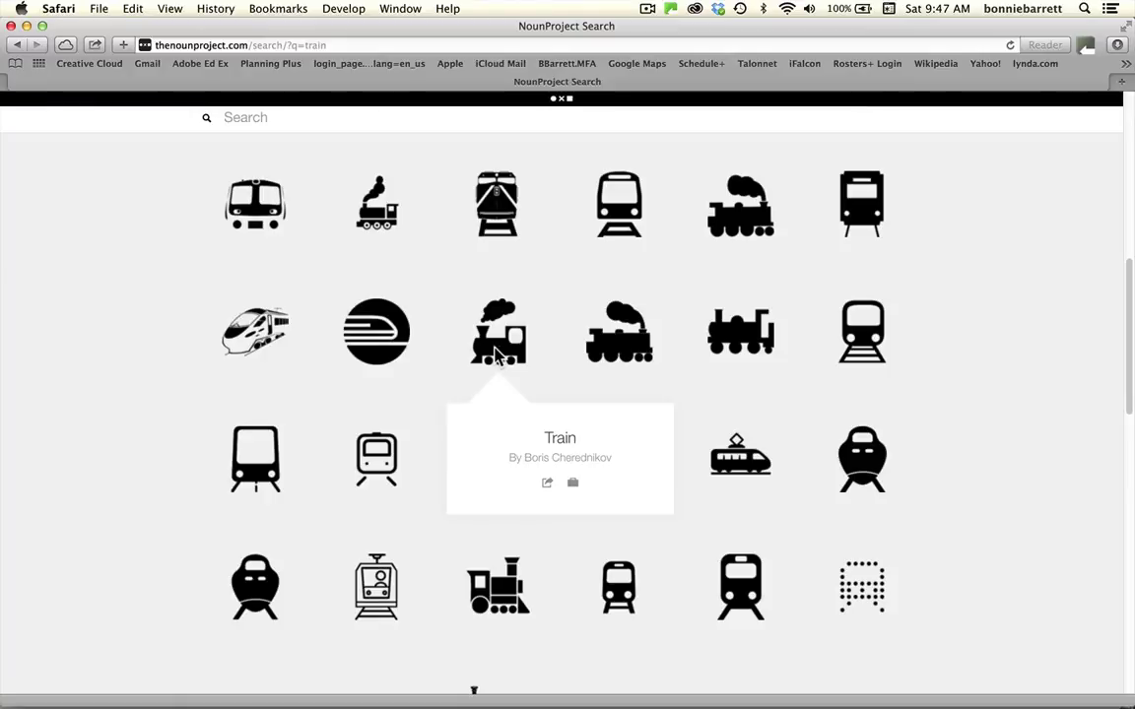
{"action": "mouse_move", "coordinate": [741, 212]}
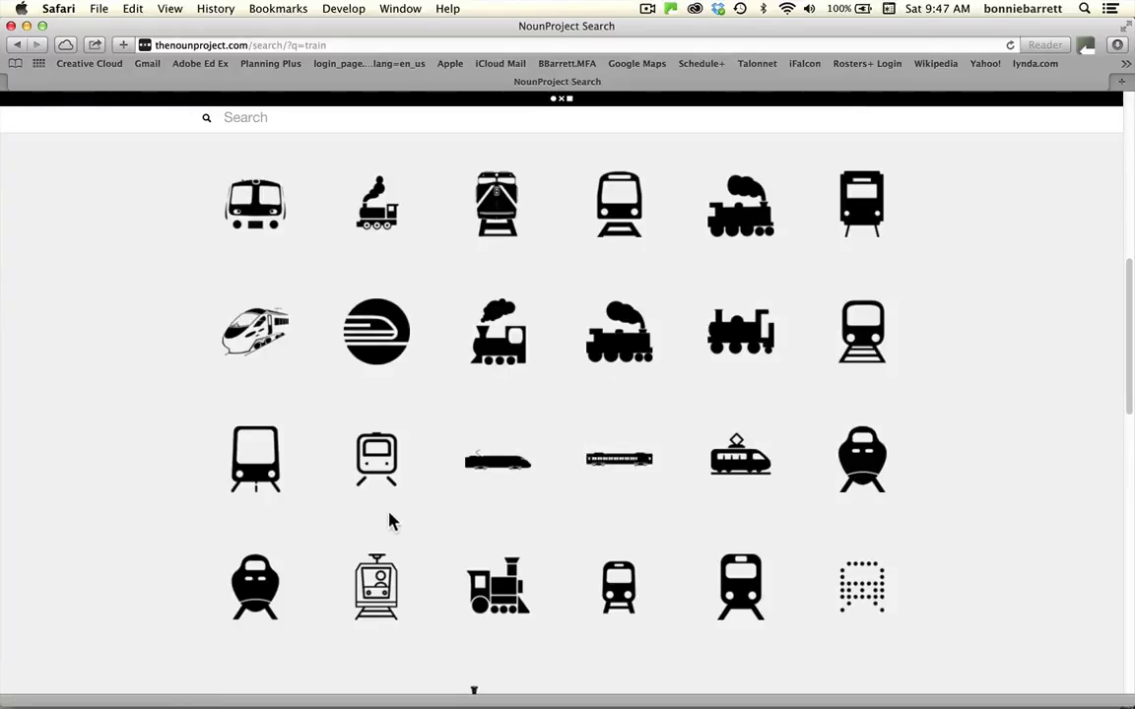
{"action": "left_click_drag", "start_coordinate": [1130, 385], "coordinate": [1127, 523]}
{"action": "mouse_move", "coordinate": [875, 390]}
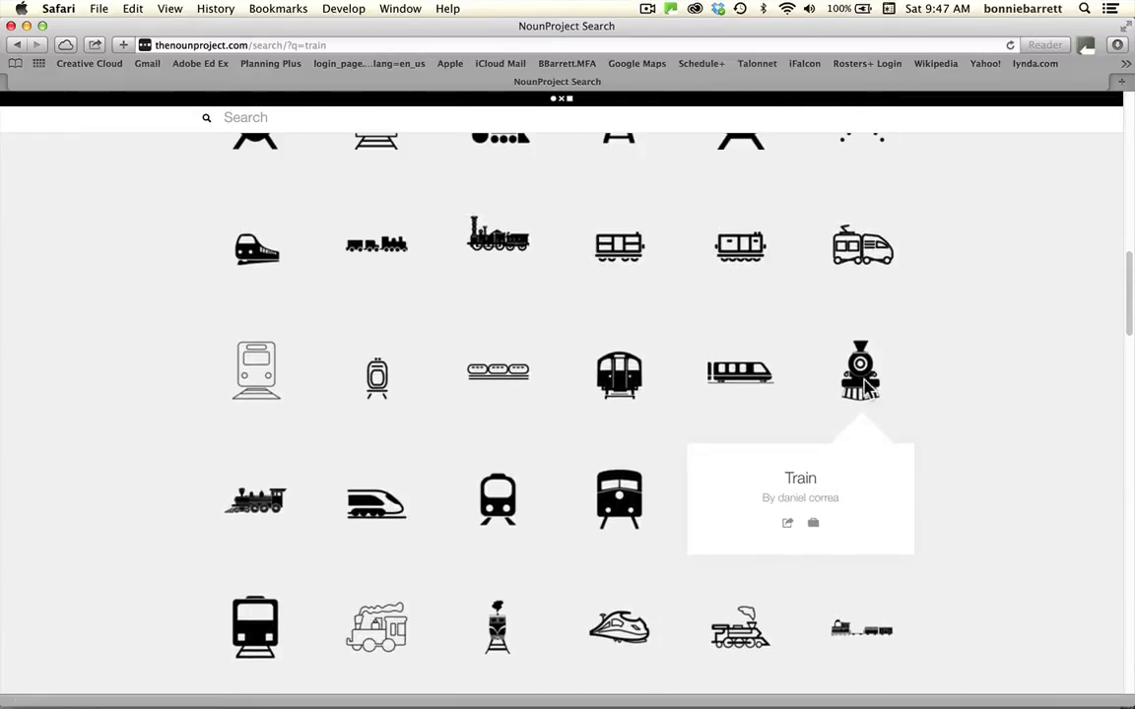
{"action": "left_click_drag", "start_coordinate": [1130, 327], "coordinate": [1107, 165]}
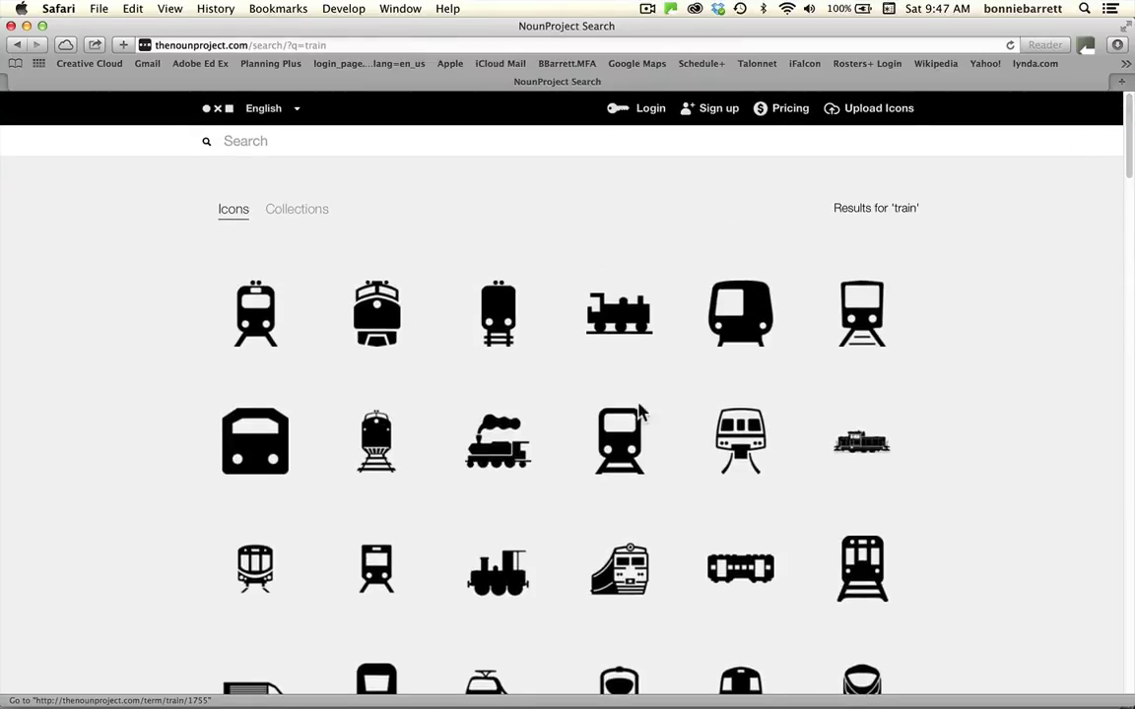
{"action": "mouse_move", "coordinate": [511, 458]}
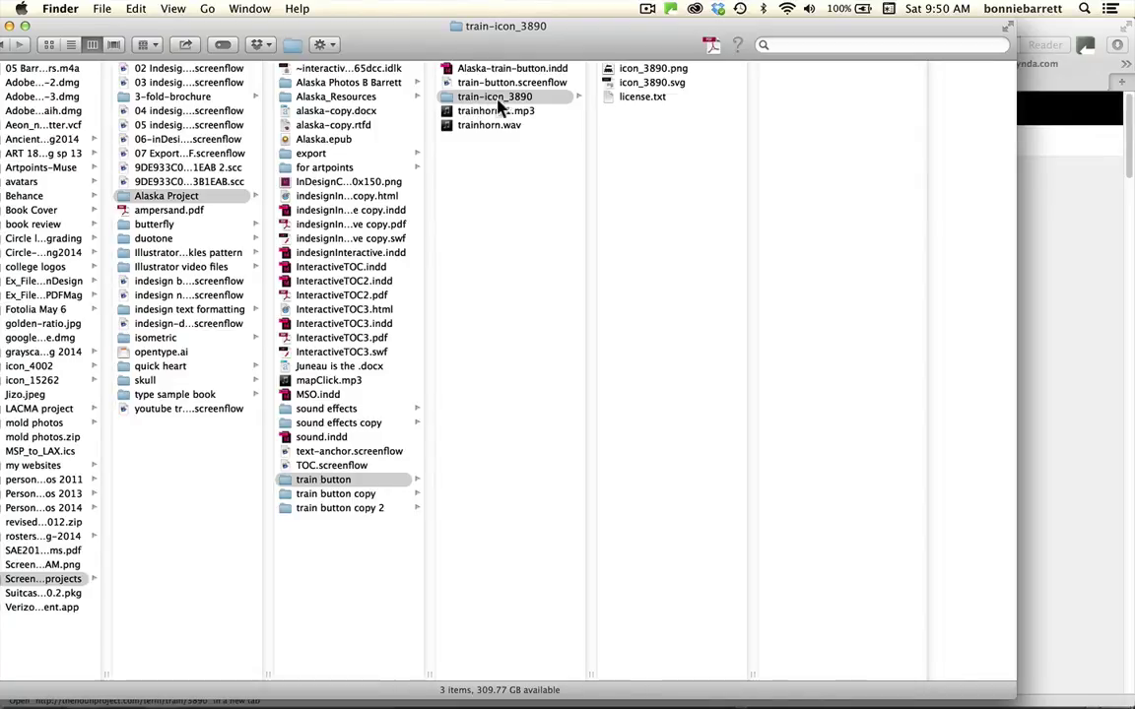
Preview icon_3890.png, icon_3890.svg and license.txt in Finder
{"action": "left_click", "coordinate": [658, 69]}
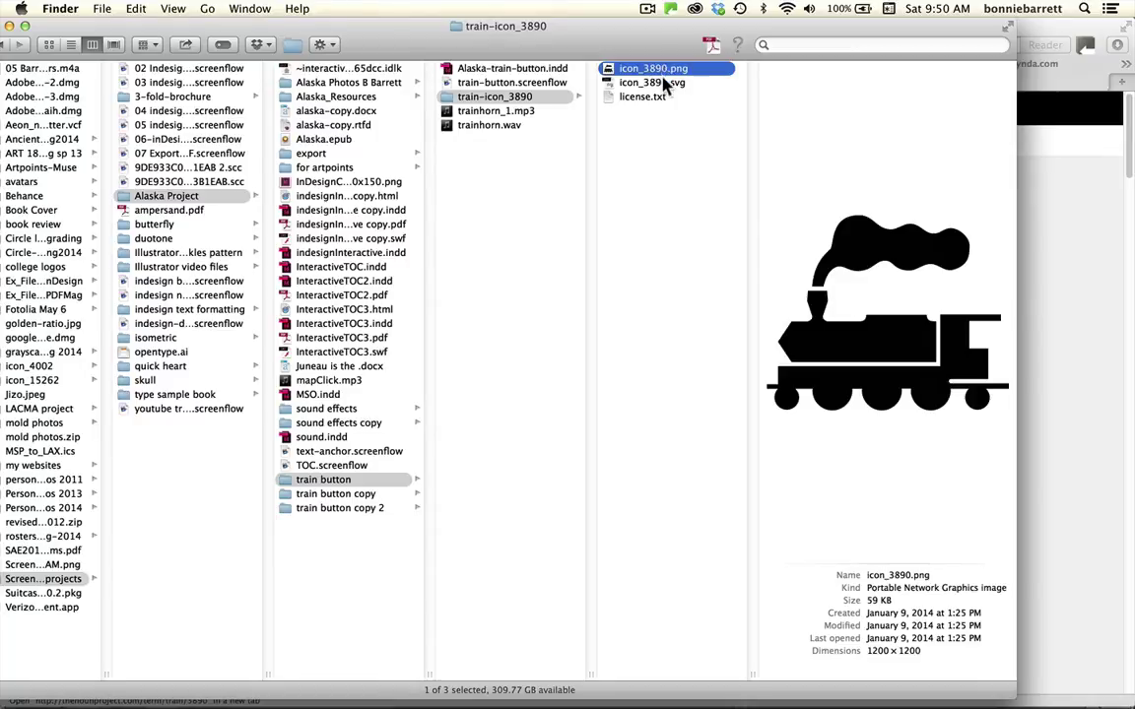
{"action": "left_click", "coordinate": [662, 85]}
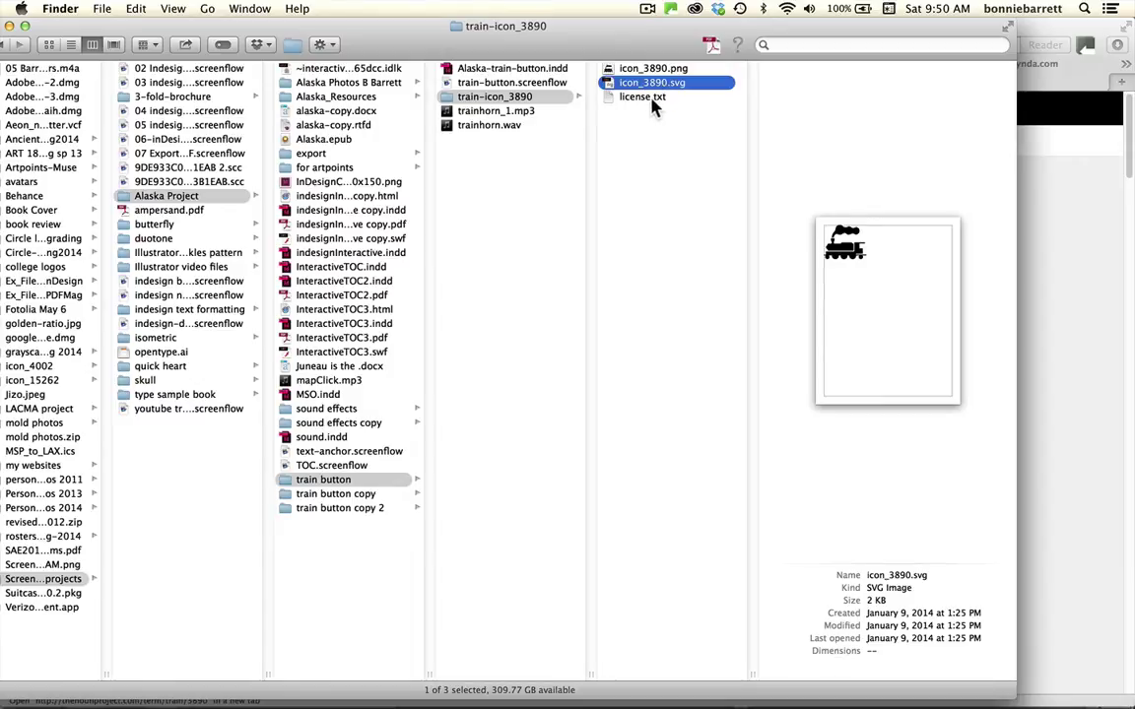
{"action": "left_click", "coordinate": [651, 99]}
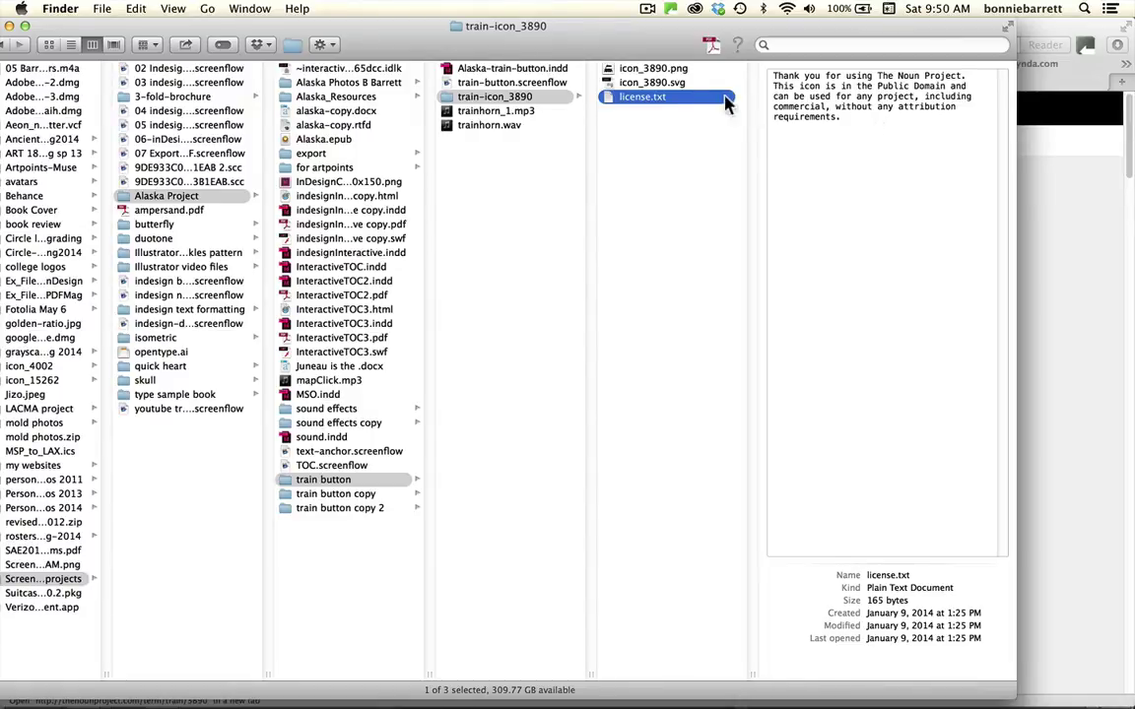
Bring up the Open With applications for icon_3890.svg, including Adobe Illustrator CS6
{"action": "left_click", "coordinate": [651, 84]}
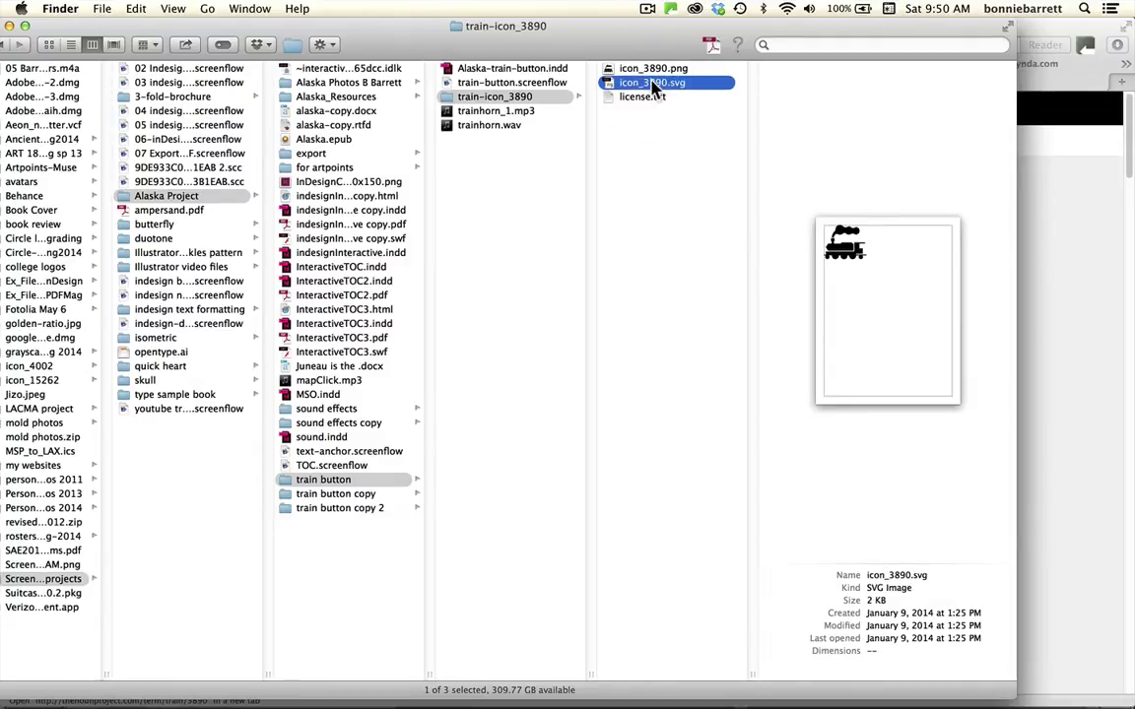
{"action": "right_click", "coordinate": [653, 87]}
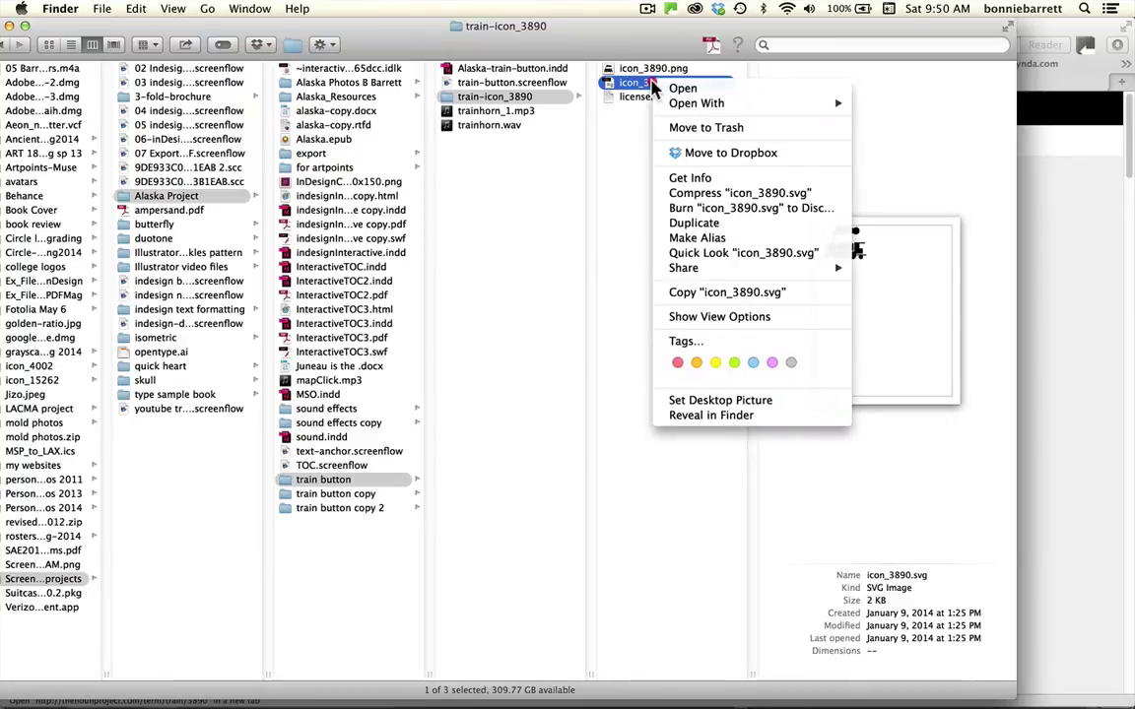
{"action": "mouse_move", "coordinate": [657, 102]}
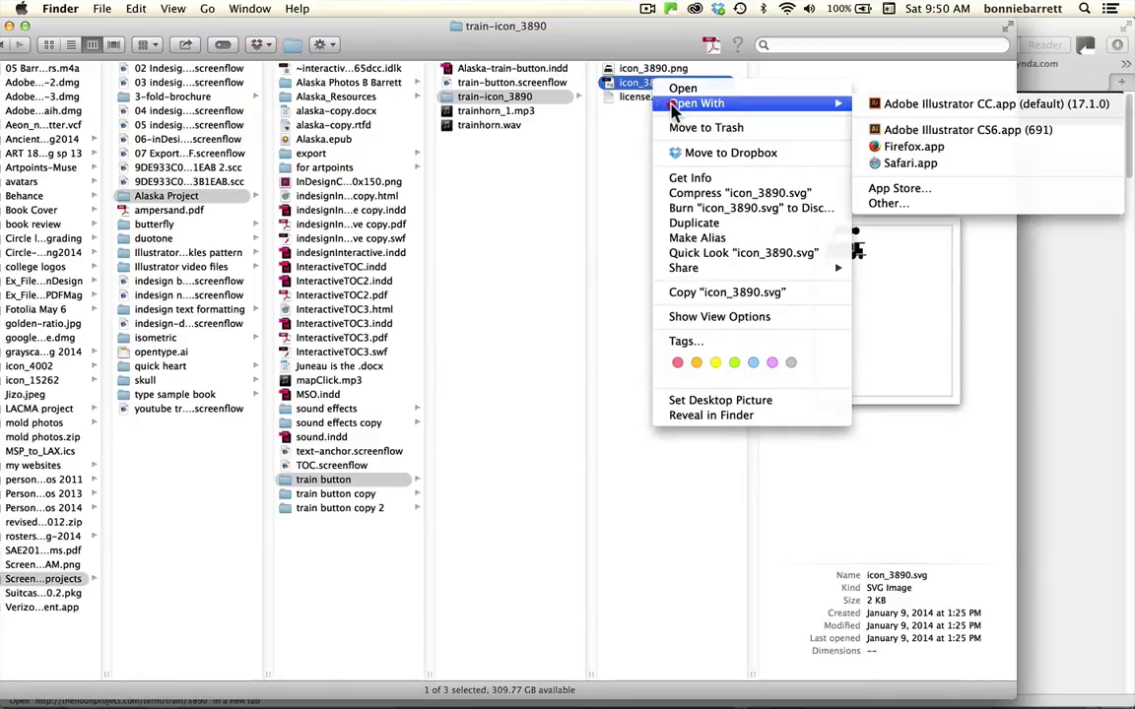
{"action": "left_click", "coordinate": [906, 132]}
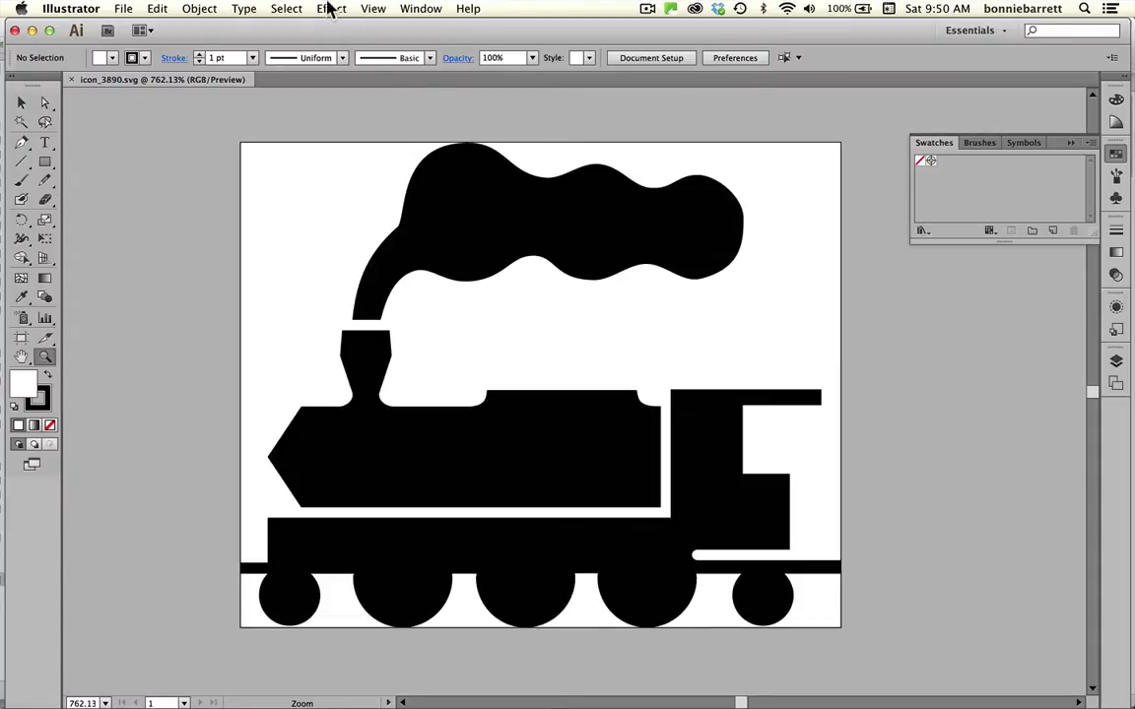
{"action": "left_click", "coordinate": [375, 10]}
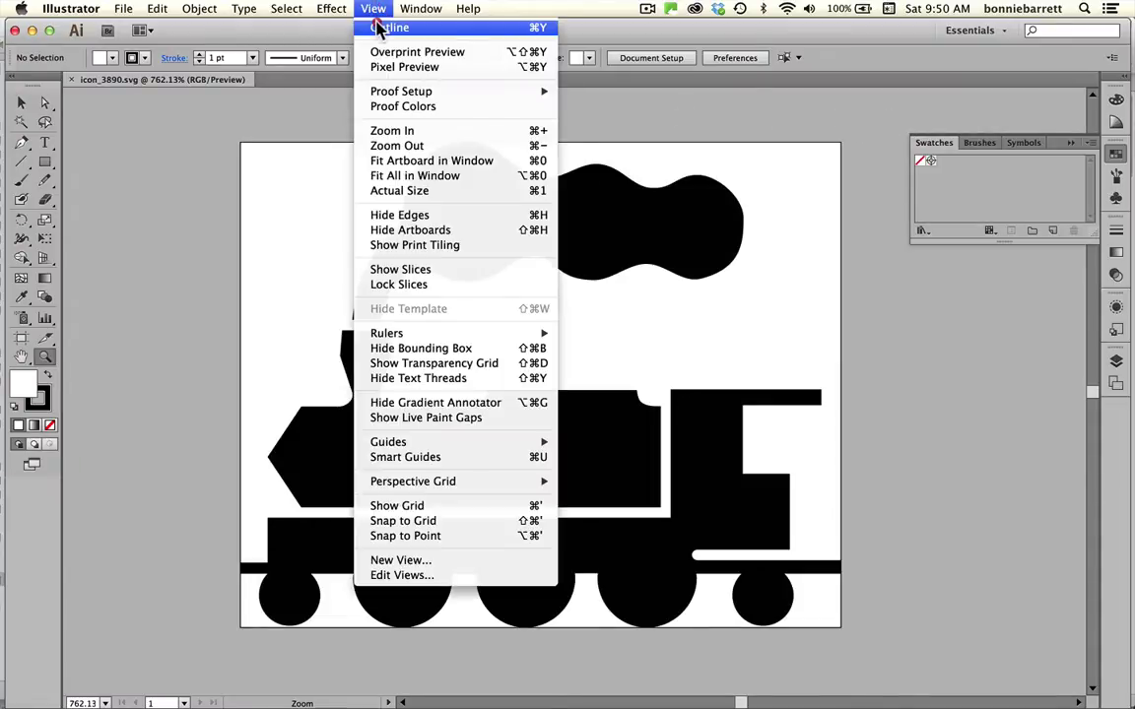
{"action": "left_click", "coordinate": [376, 26]}
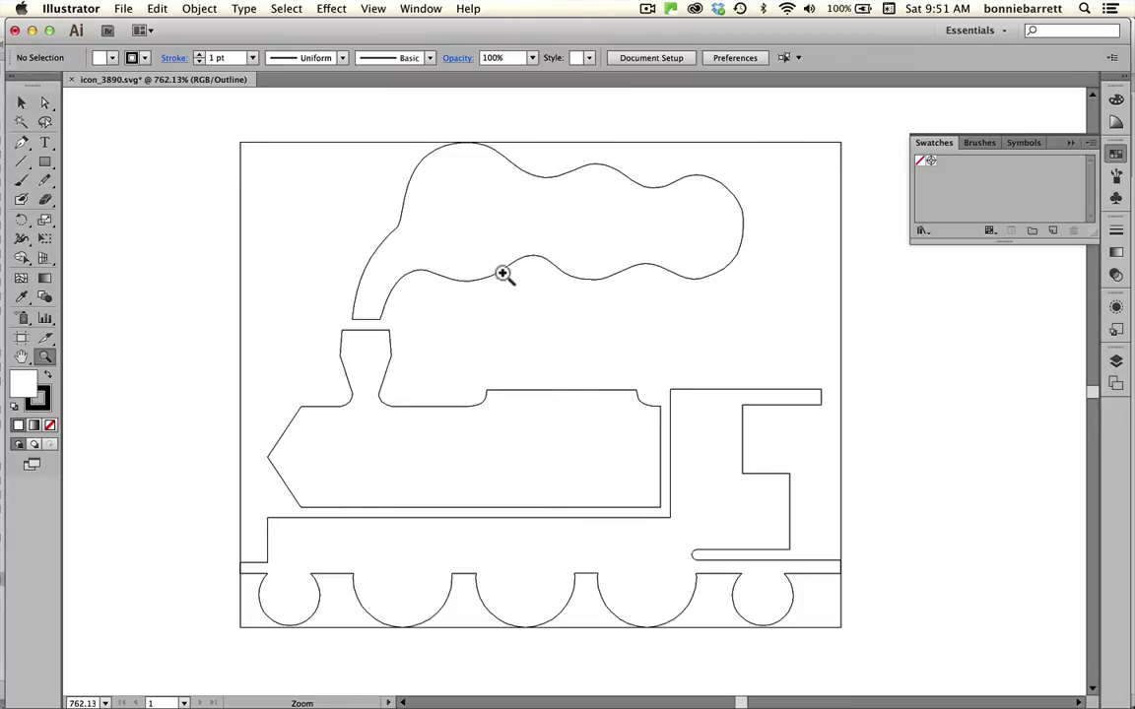
{"action": "left_click", "coordinate": [374, 9]}
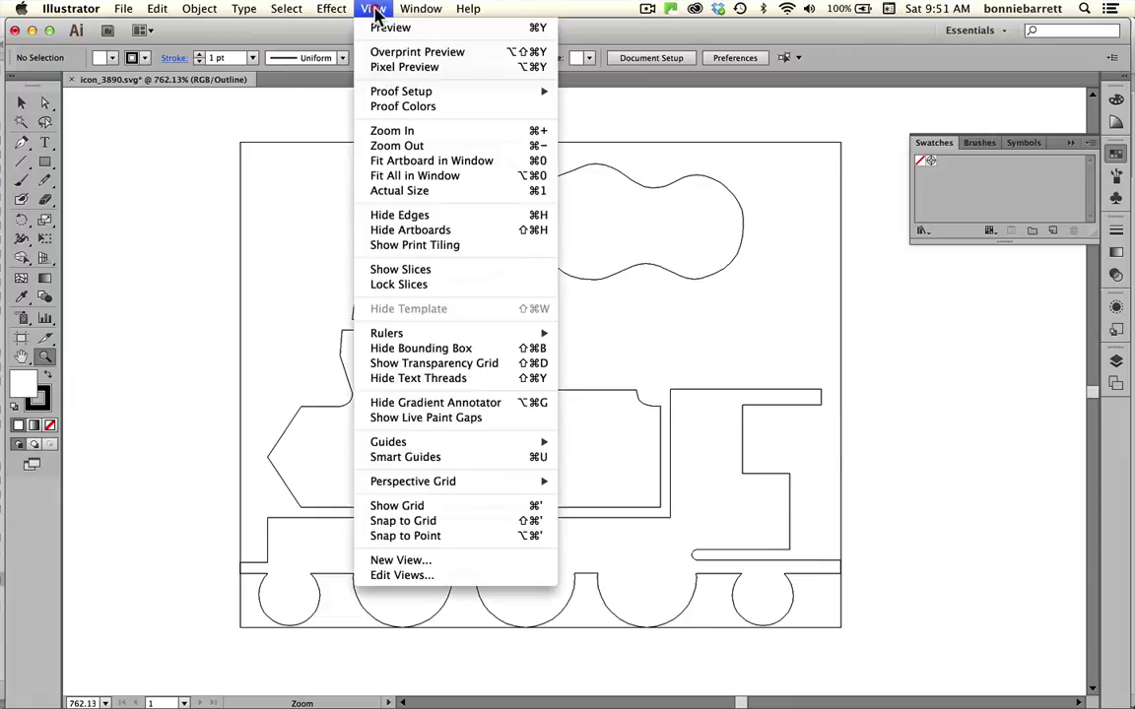
{"action": "left_click", "coordinate": [378, 27]}
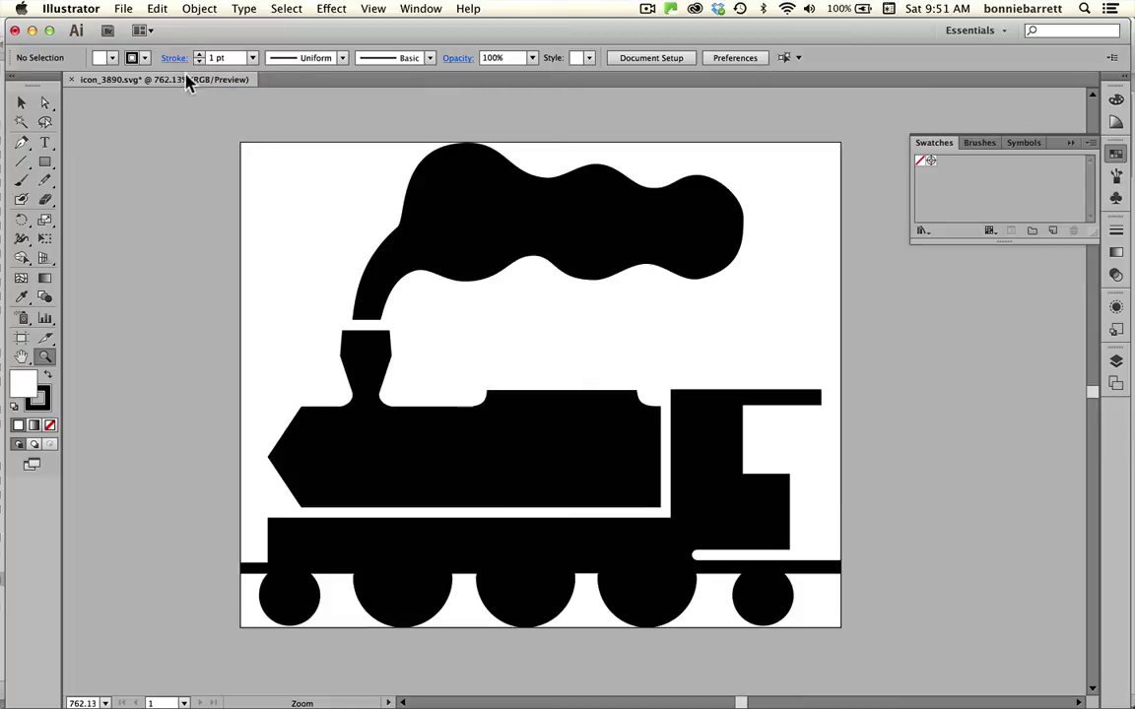
Save the icon as Adobe Illustrator file train-icon_3890.ai with default Illustrator options
{"action": "left_click", "coordinate": [121, 9]}
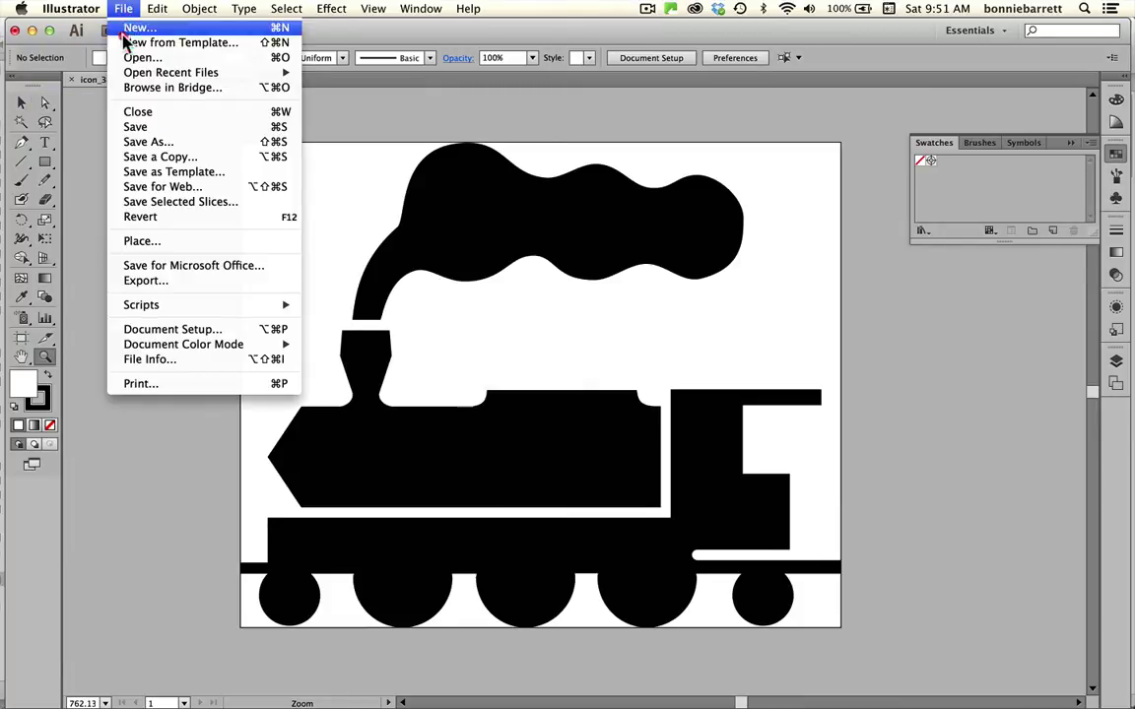
{"action": "left_click", "coordinate": [147, 143]}
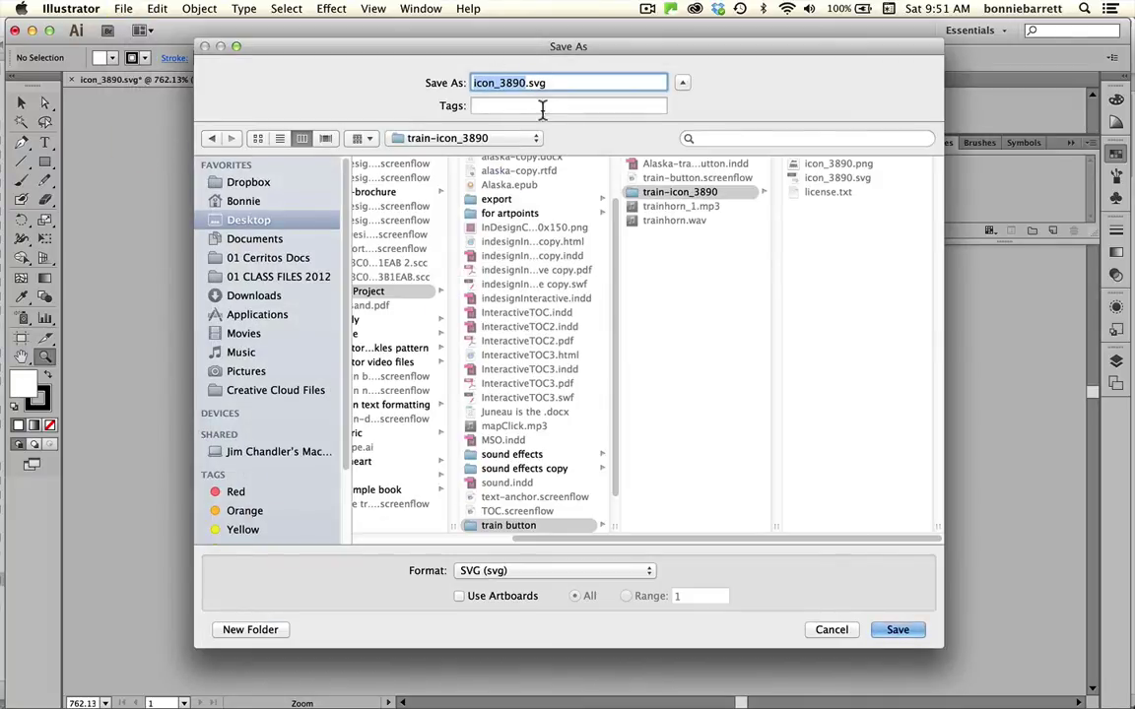
{"action": "left_click", "coordinate": [546, 574]}
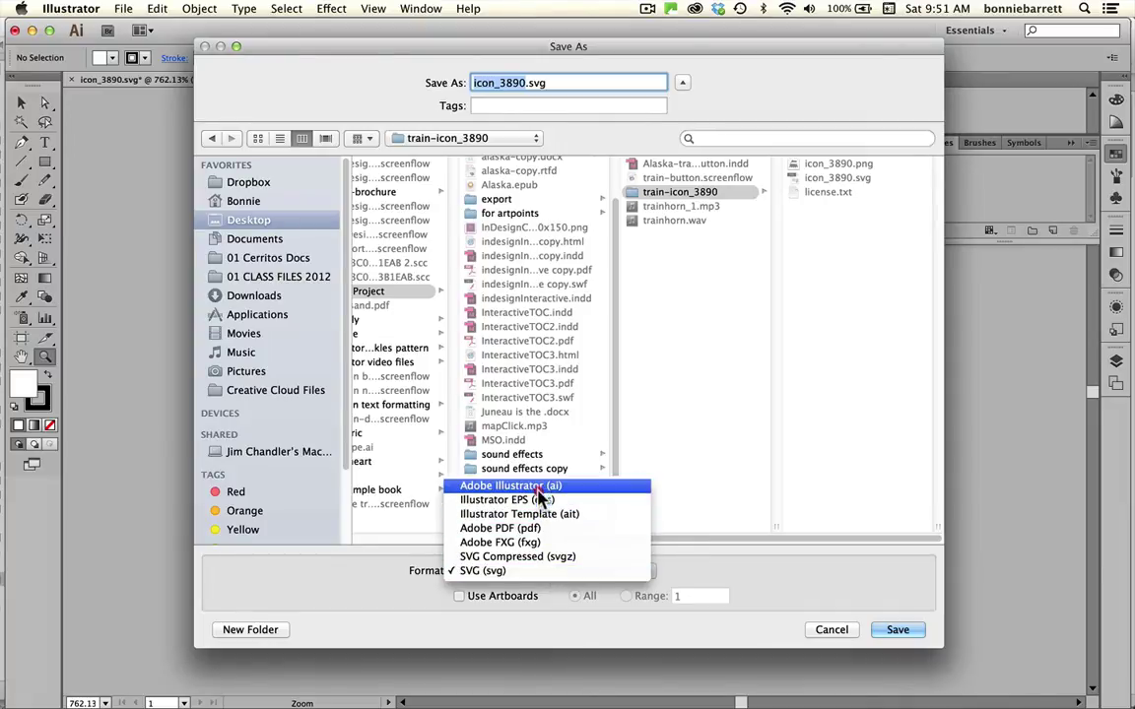
{"action": "left_click", "coordinate": [538, 486]}
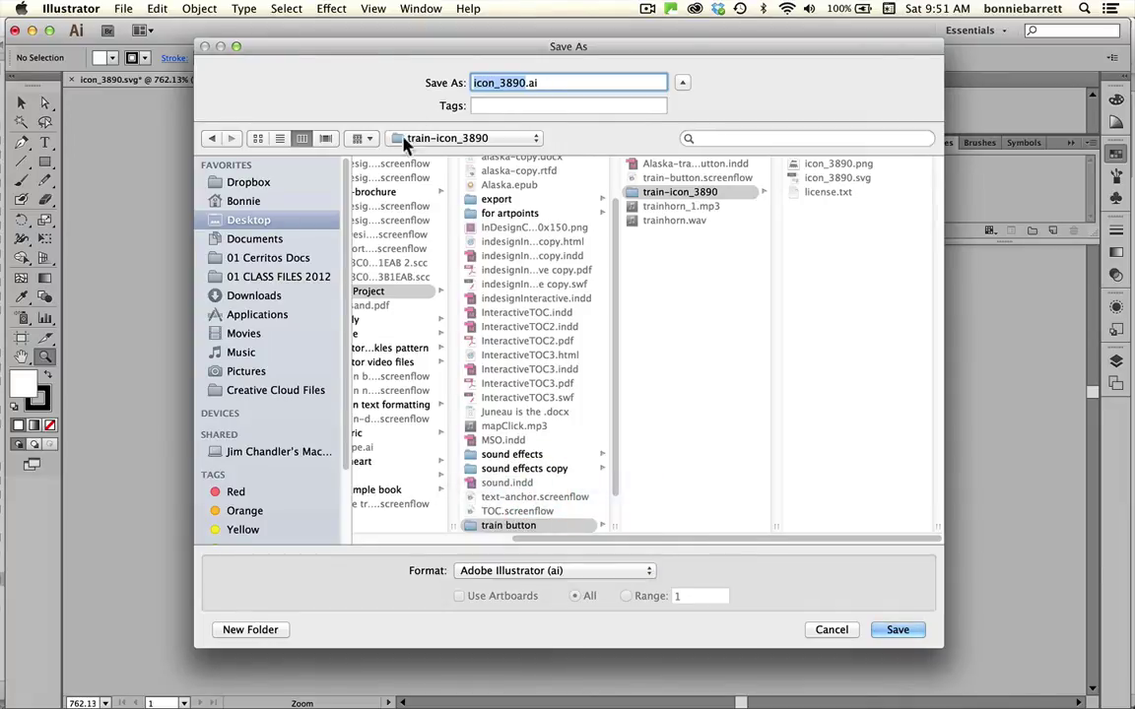
{"action": "left_click", "coordinate": [472, 84]}
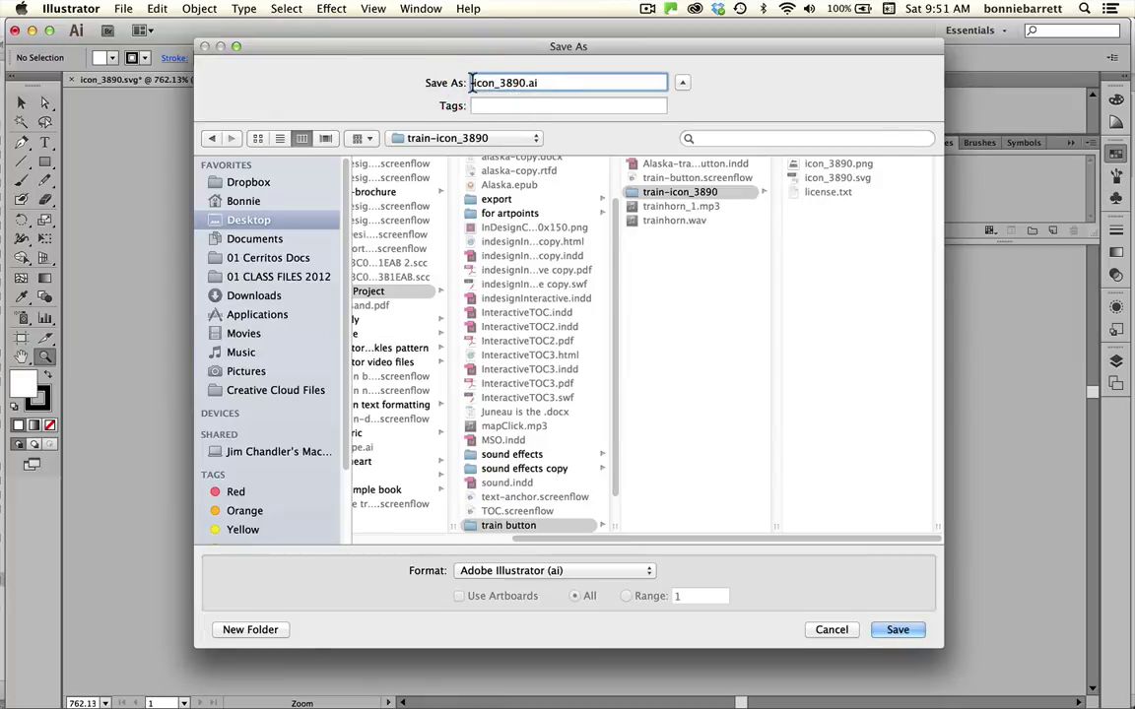
{"action": "left_click", "coordinate": [473, 85]}
{"action": "type", "text": "train-"}
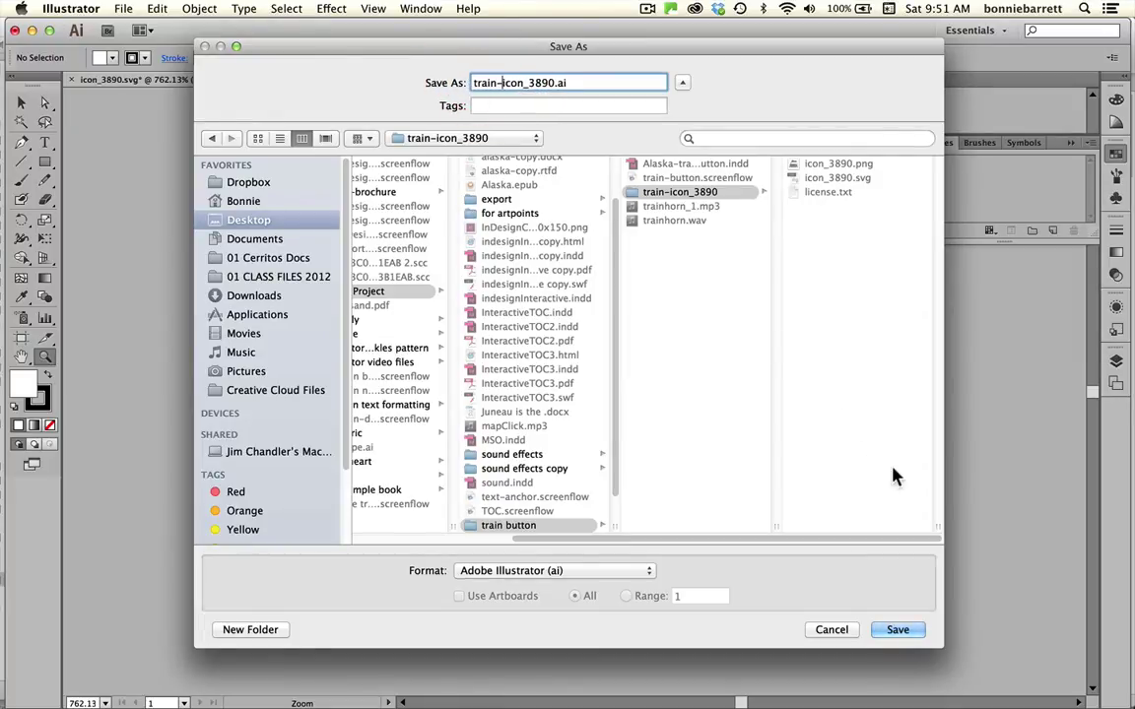
{"action": "left_click", "coordinate": [892, 633]}
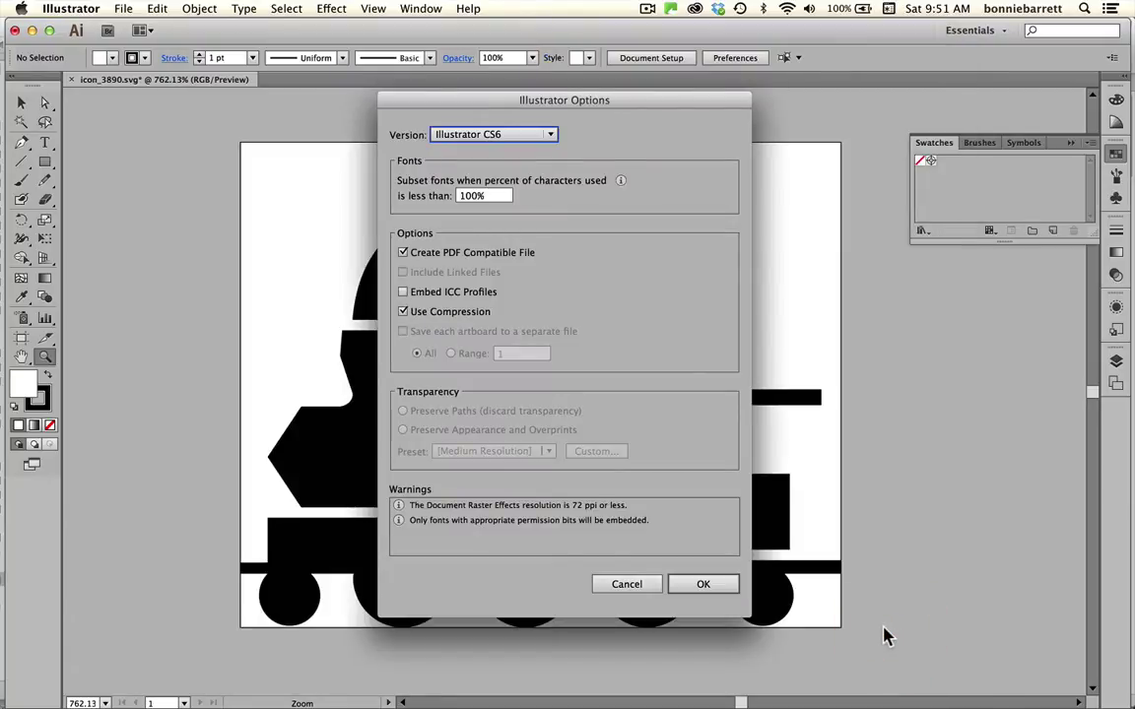
{"action": "left_click", "coordinate": [700, 585]}
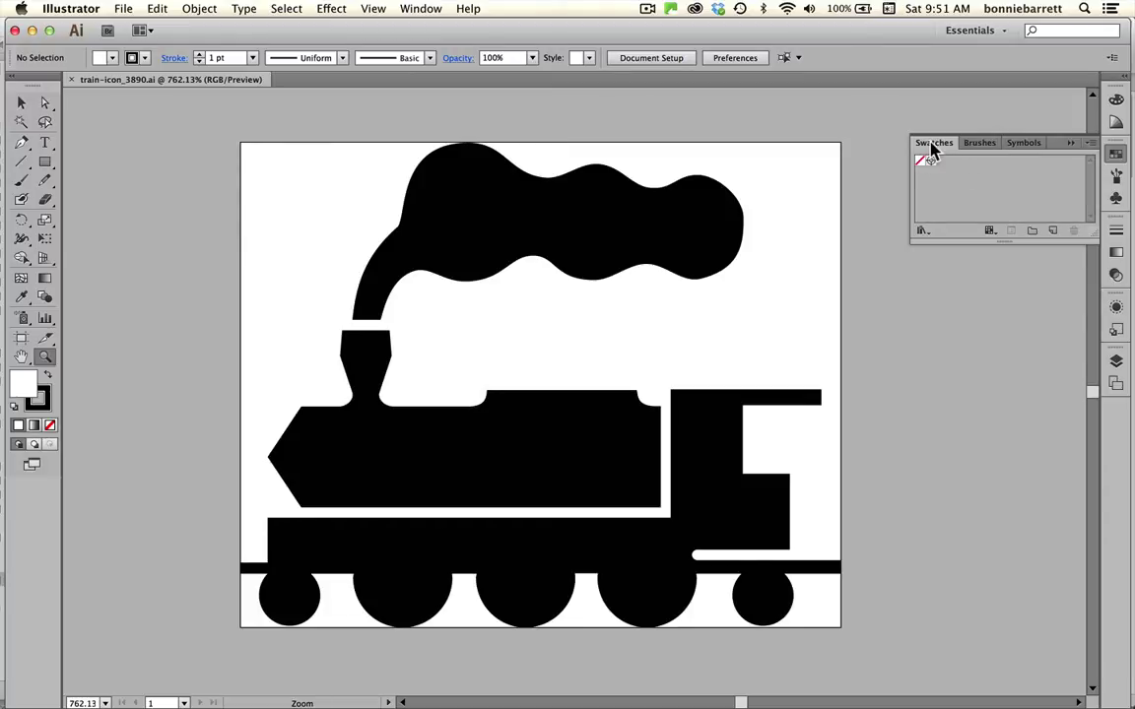
Add black and red FF0000 from the Web swatch library to the document swatches
{"action": "left_click", "coordinate": [922, 231]}
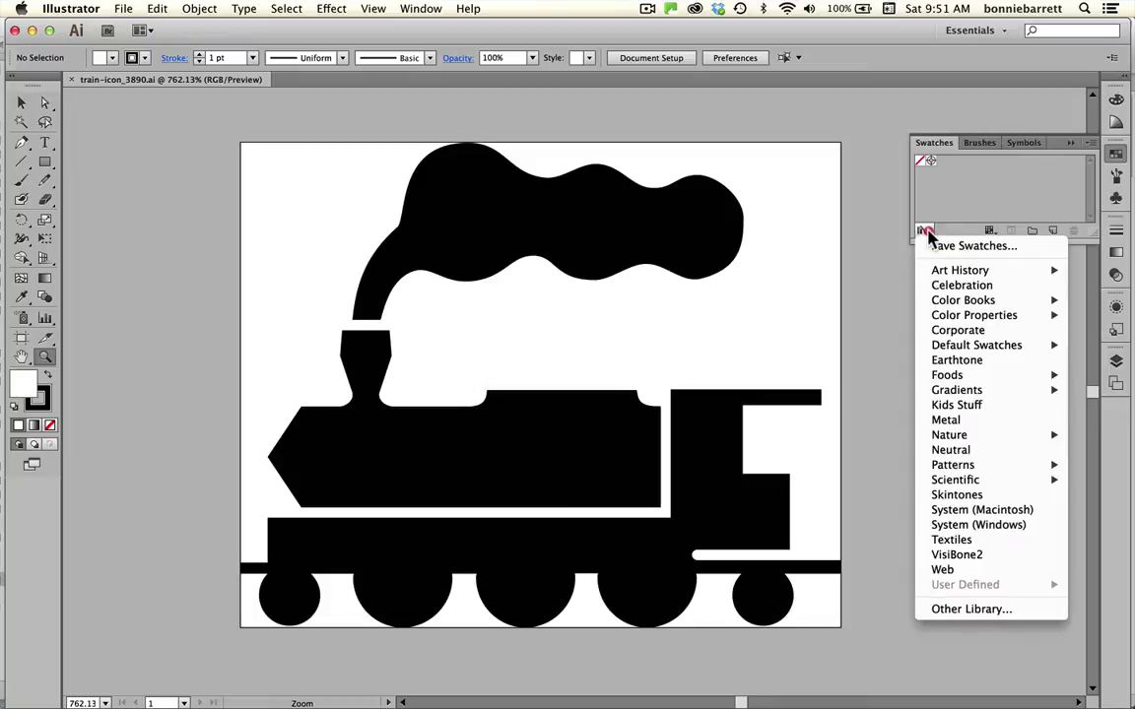
{"action": "left_click", "coordinate": [946, 570]}
{"action": "left_click_drag", "start_coordinate": [743, 189], "coordinate": [158, 95]}
{"action": "left_click", "coordinate": [188, 285]}
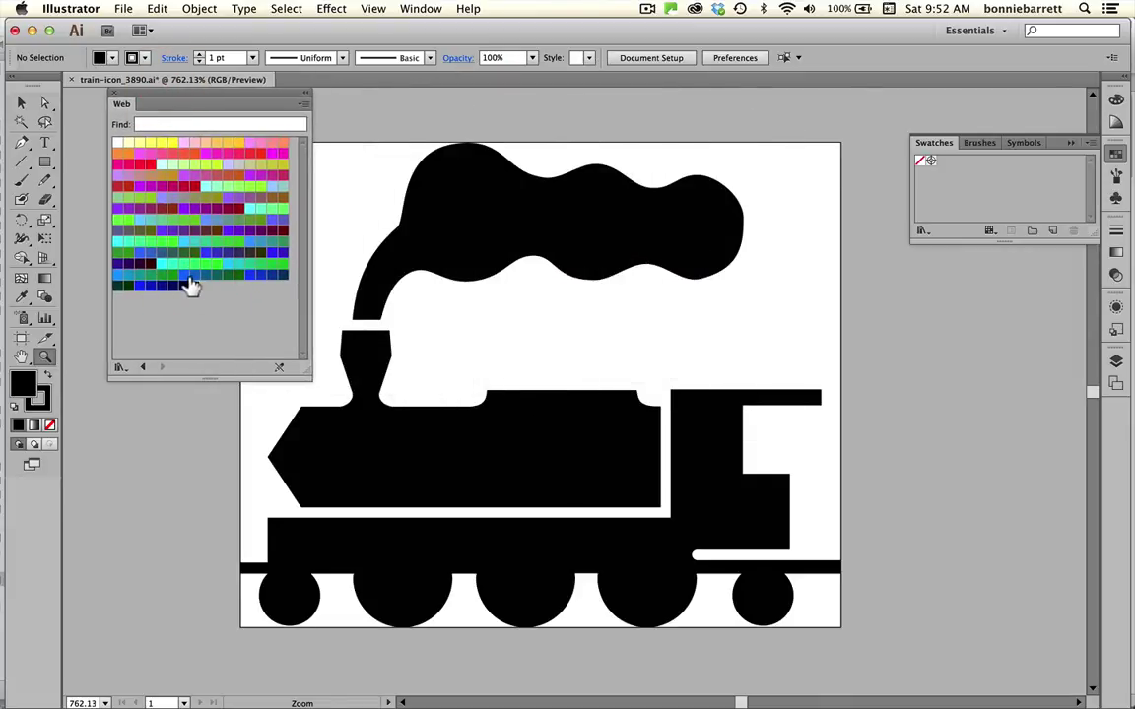
{"action": "left_click_drag", "start_coordinate": [190, 286], "coordinate": [938, 173]}
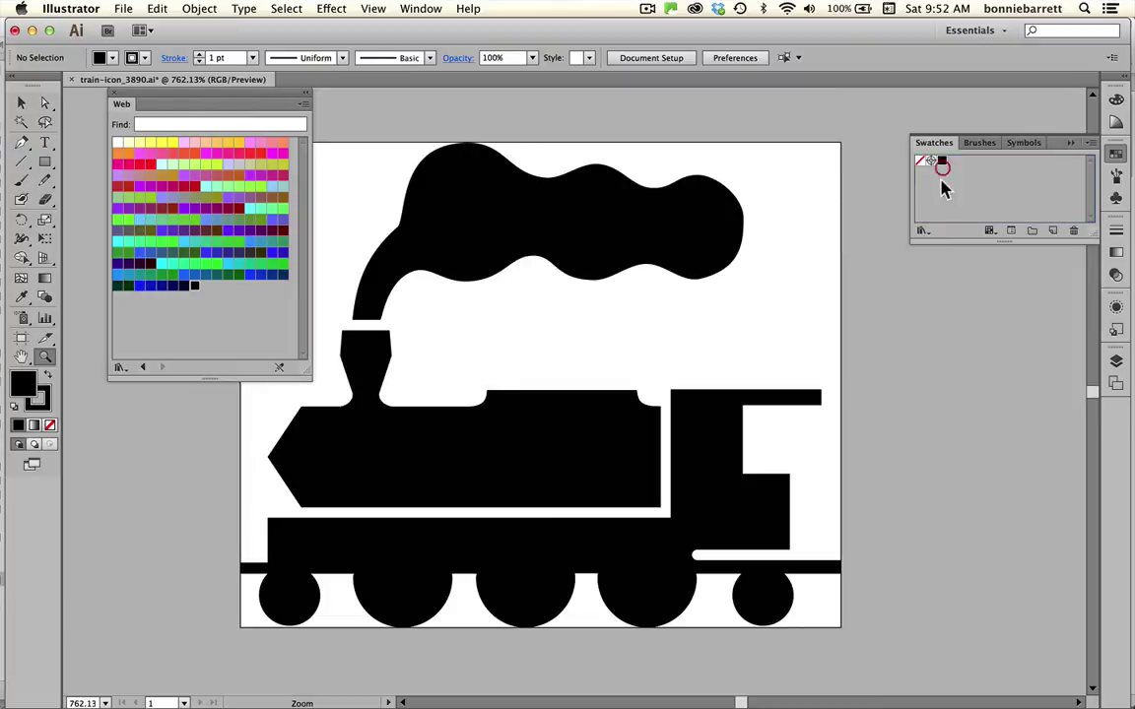
{"action": "left_click", "coordinate": [146, 160]}
{"action": "left_click_drag", "start_coordinate": [145, 160], "coordinate": [955, 171]}
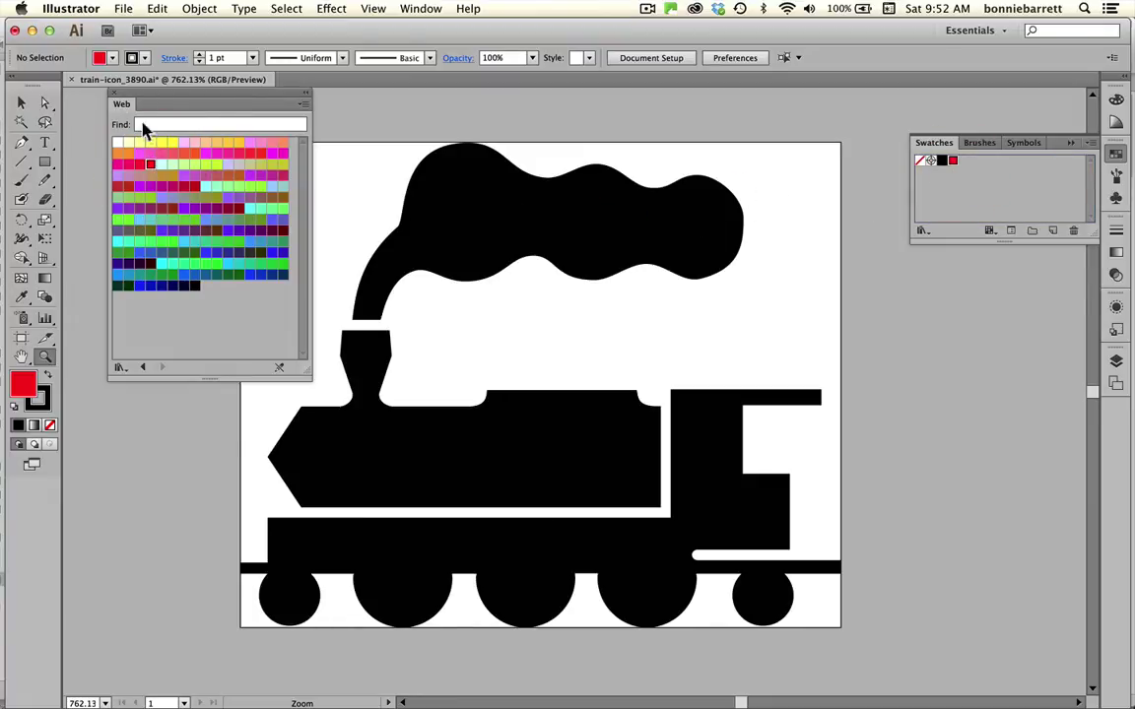
{"action": "left_click", "coordinate": [112, 94]}
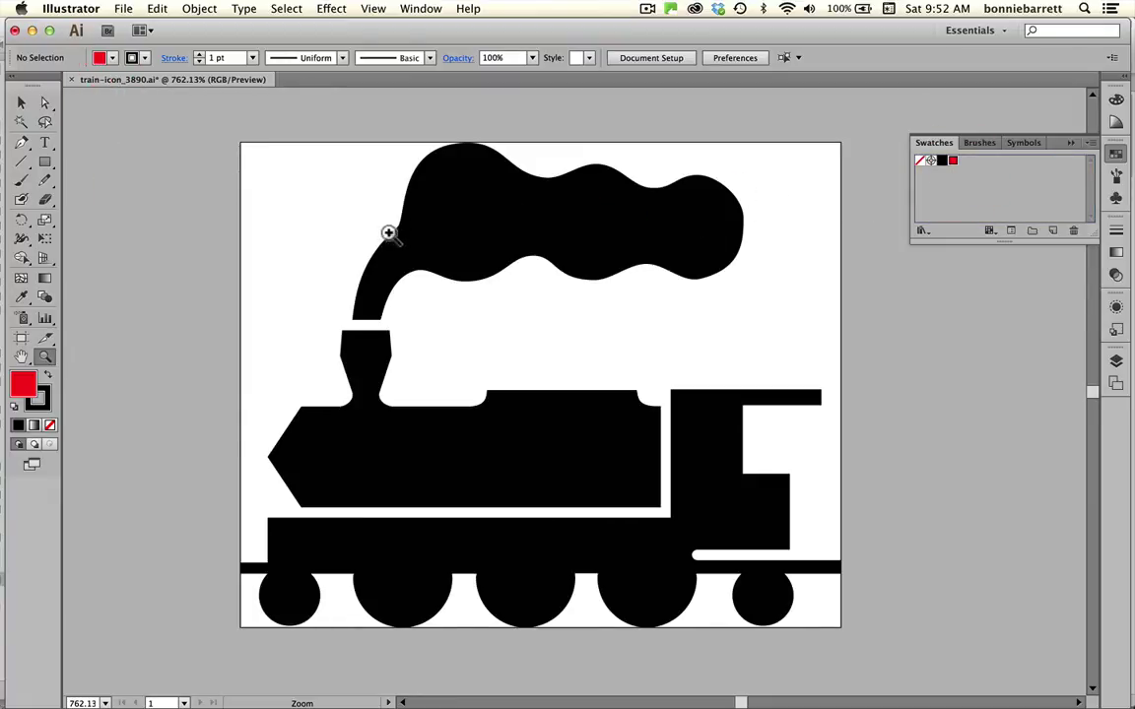
{"action": "left_click", "coordinate": [21, 103]}
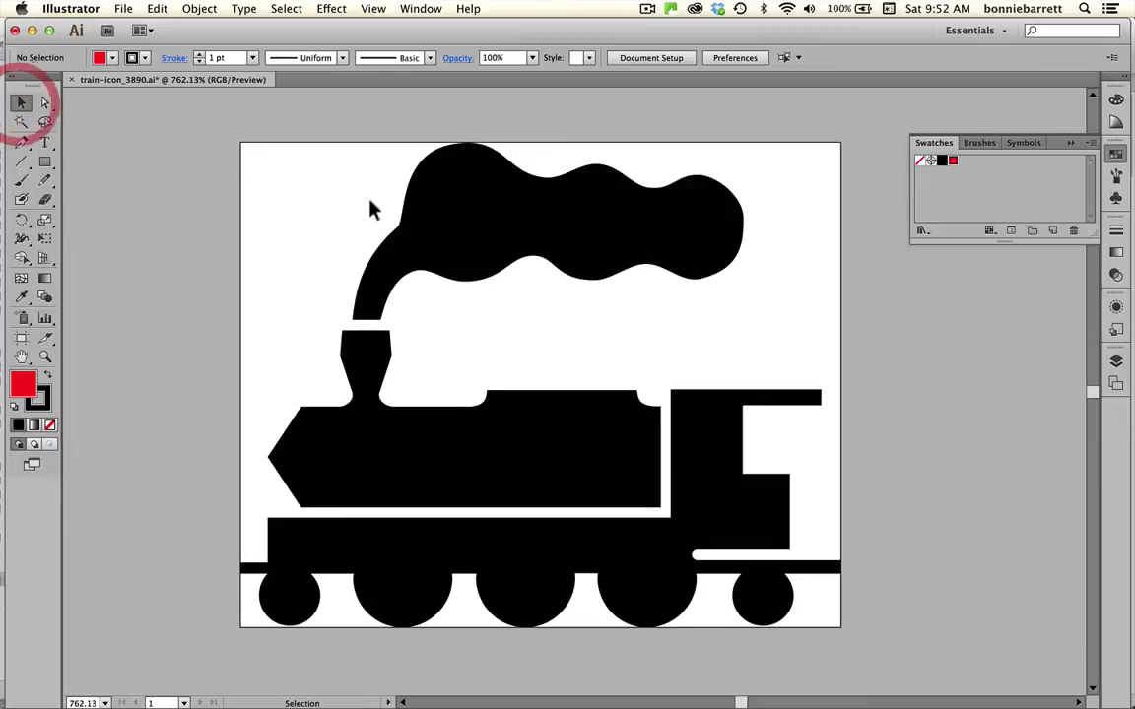
Fill the smoke with a light grey tint from the Color Guide
{"action": "left_click", "coordinate": [498, 238]}
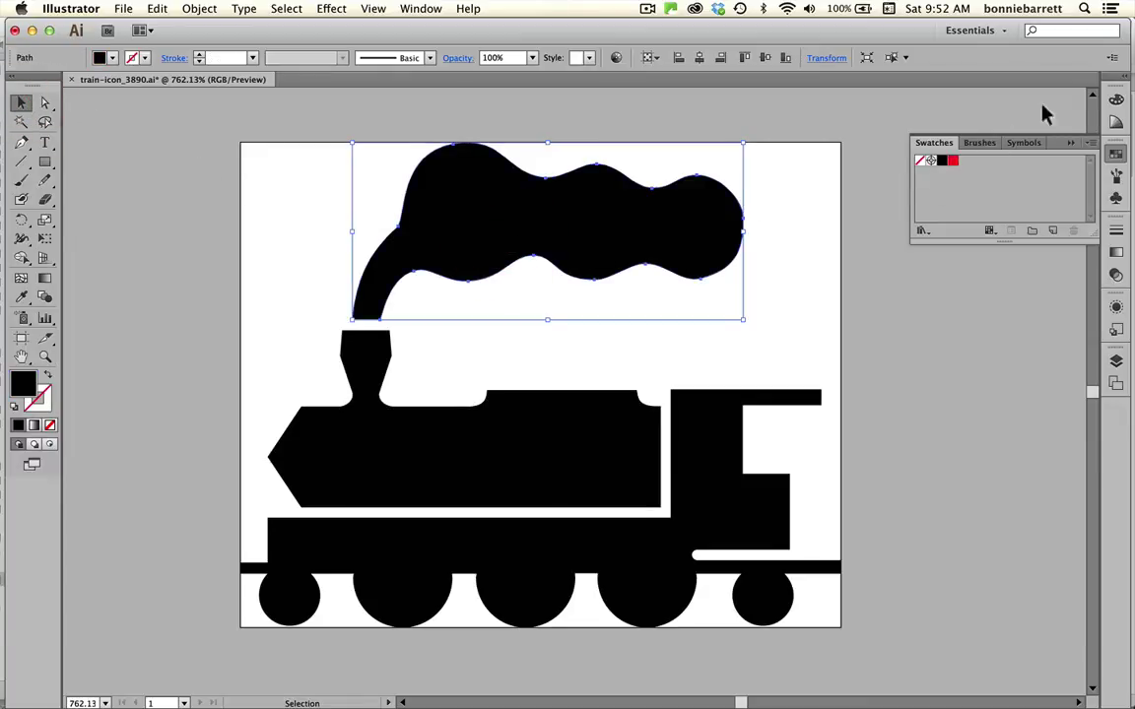
{"action": "left_click", "coordinate": [1115, 122]}
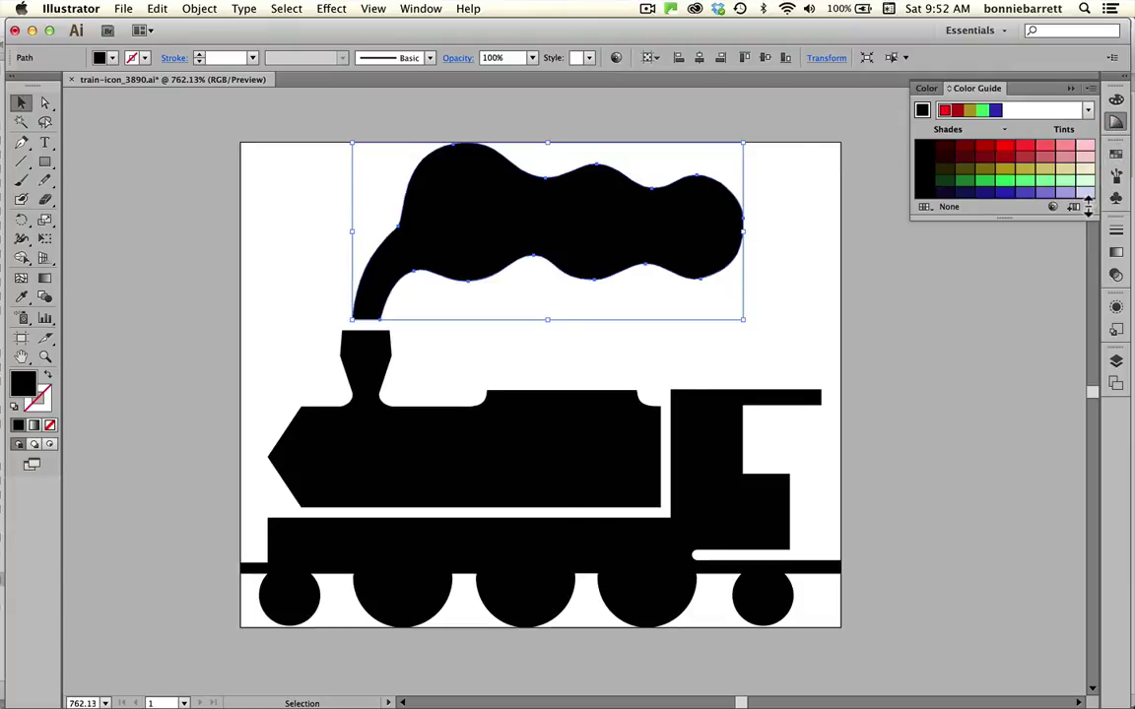
{"action": "left_click_drag", "start_coordinate": [983, 216], "coordinate": [985, 299]}
{"action": "left_click", "coordinate": [922, 109]}
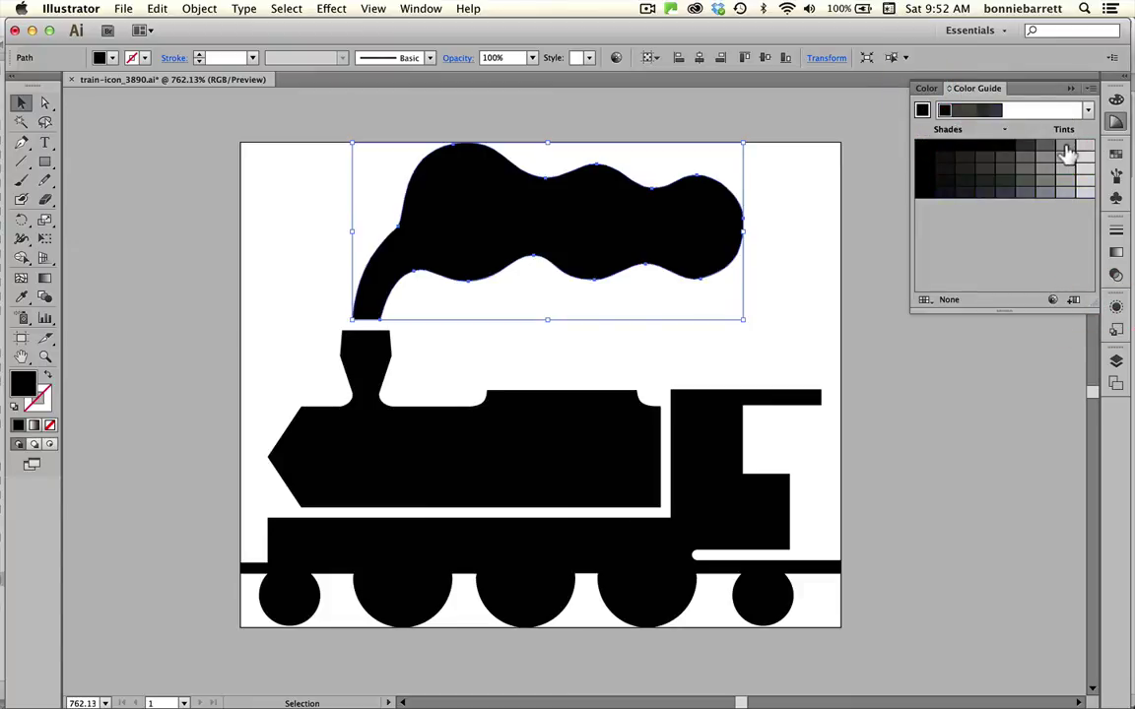
{"action": "left_click", "coordinate": [1081, 146]}
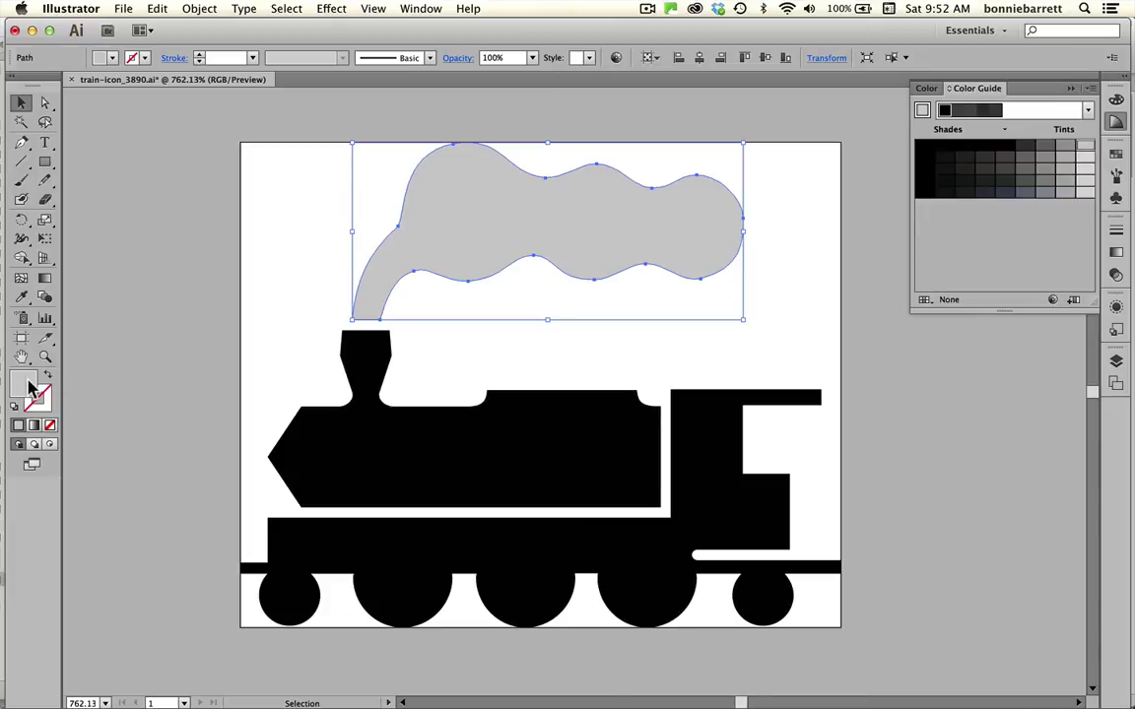
Fill the locomotive body with the red swatch and save the icon
{"action": "left_click", "coordinate": [354, 418]}
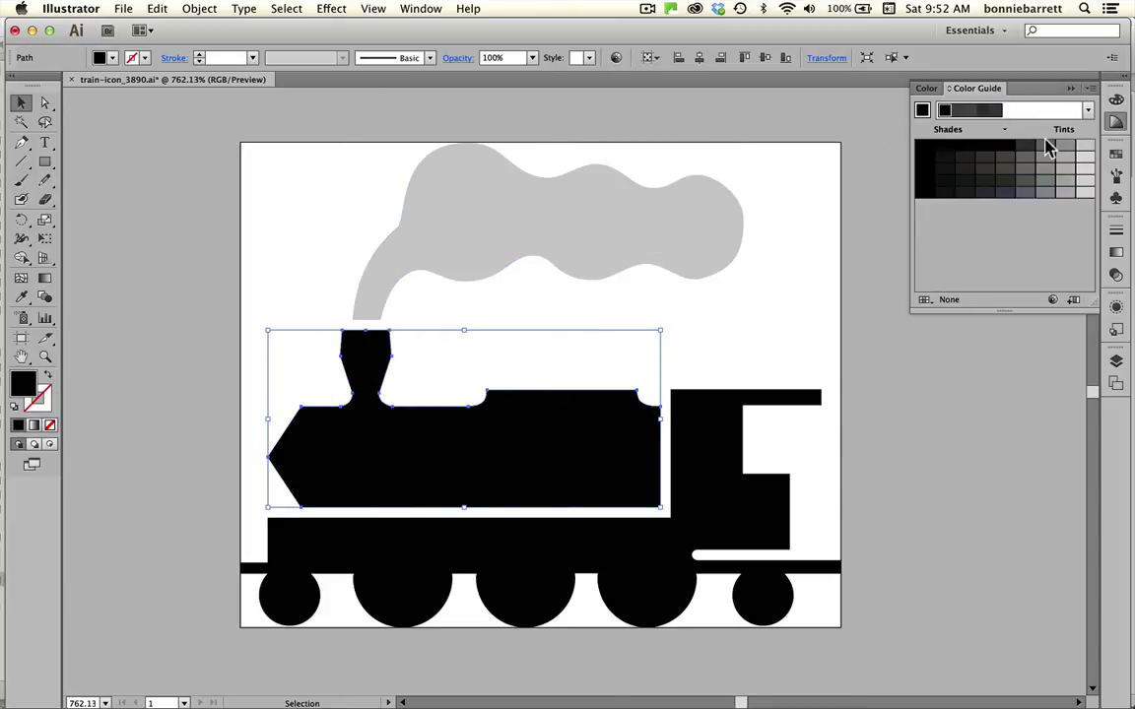
{"action": "left_click", "coordinate": [1116, 152]}
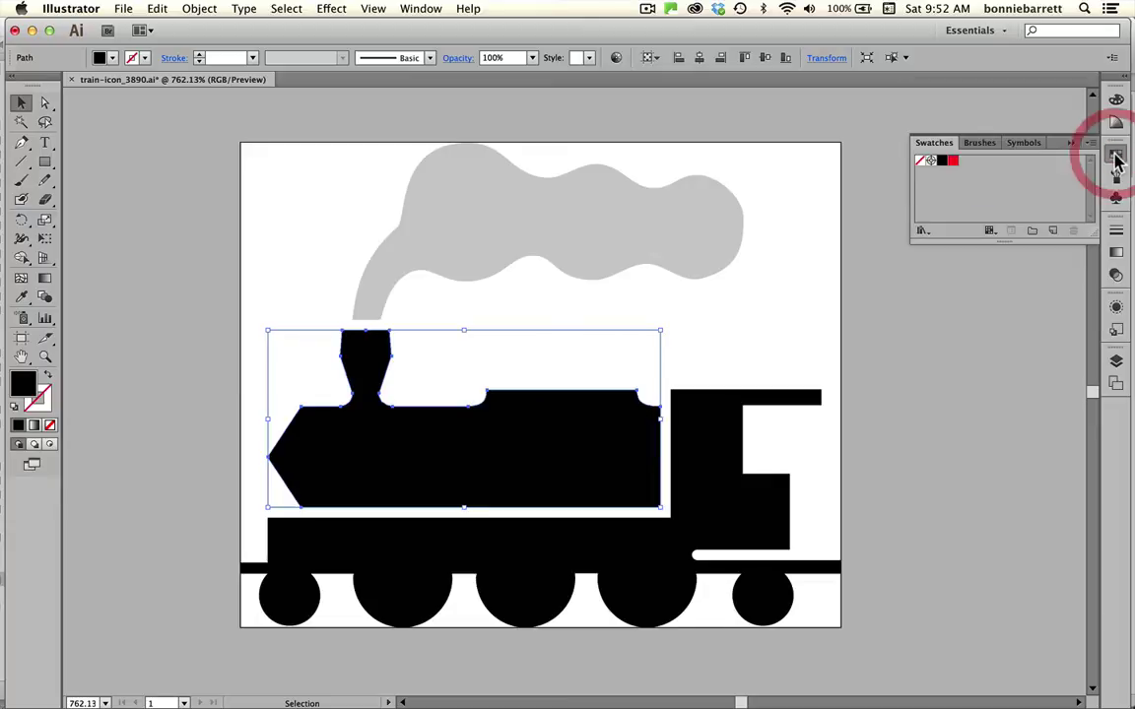
{"action": "left_click", "coordinate": [950, 160]}
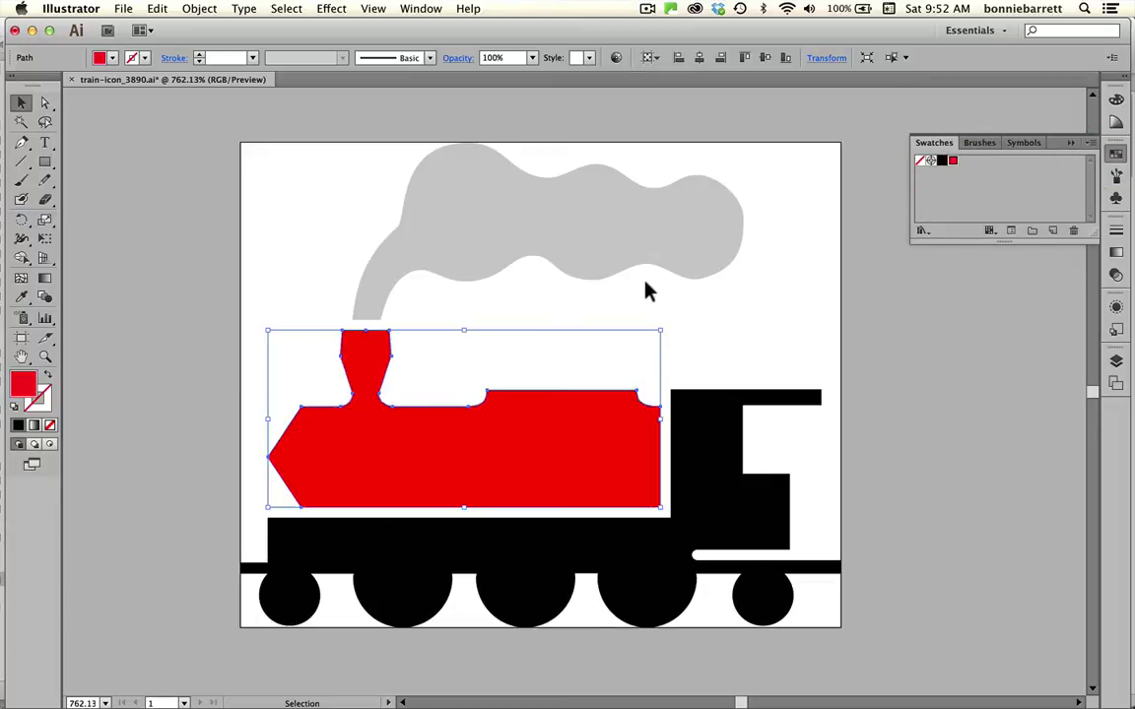
{"action": "left_click", "coordinate": [122, 10]}
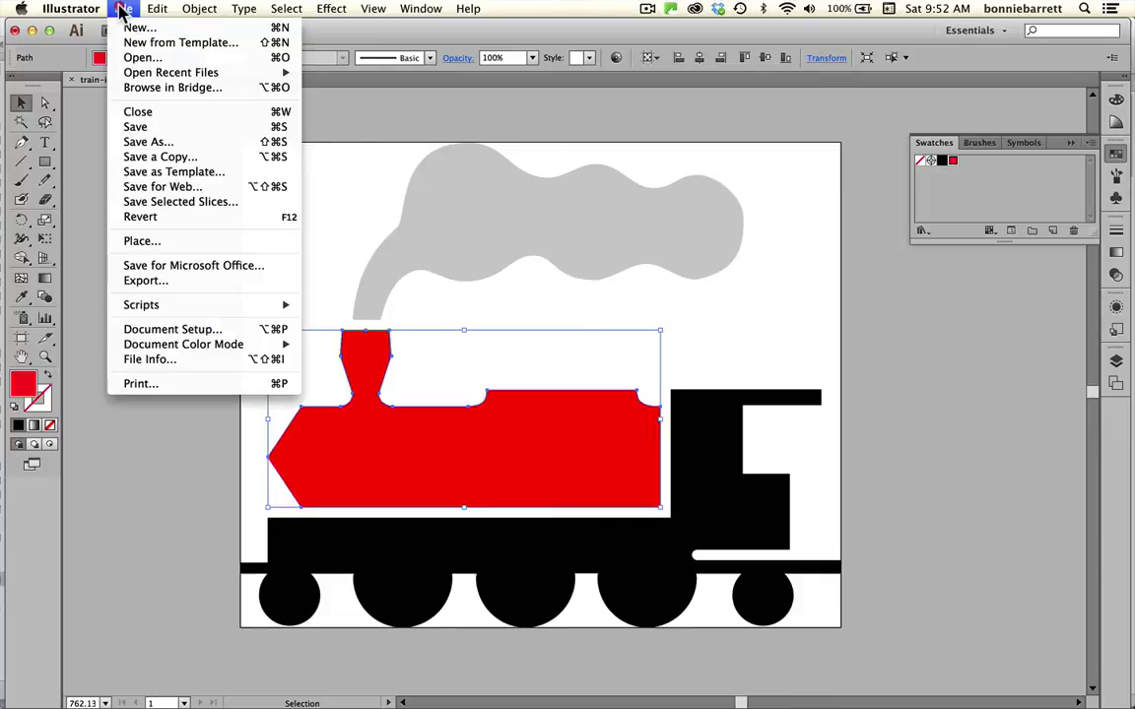
{"action": "left_click", "coordinate": [135, 128]}
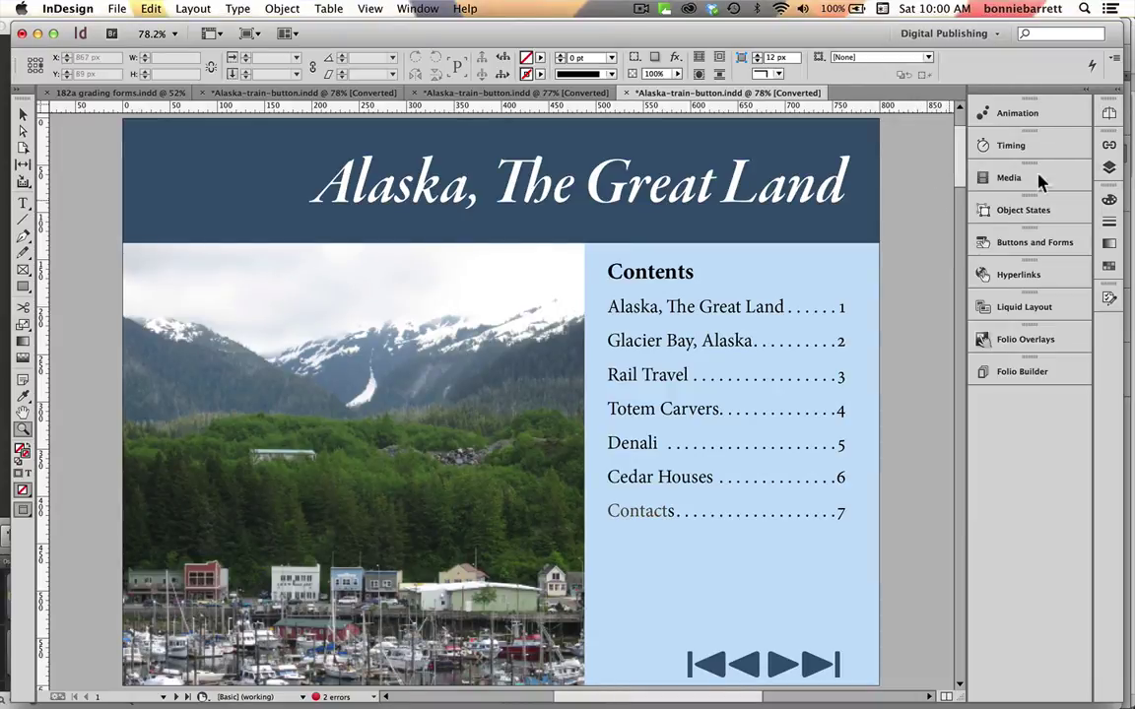
Show the Pages panel with the A-Navigation master and the document's 7 pages
{"action": "left_click", "coordinate": [1110, 114]}
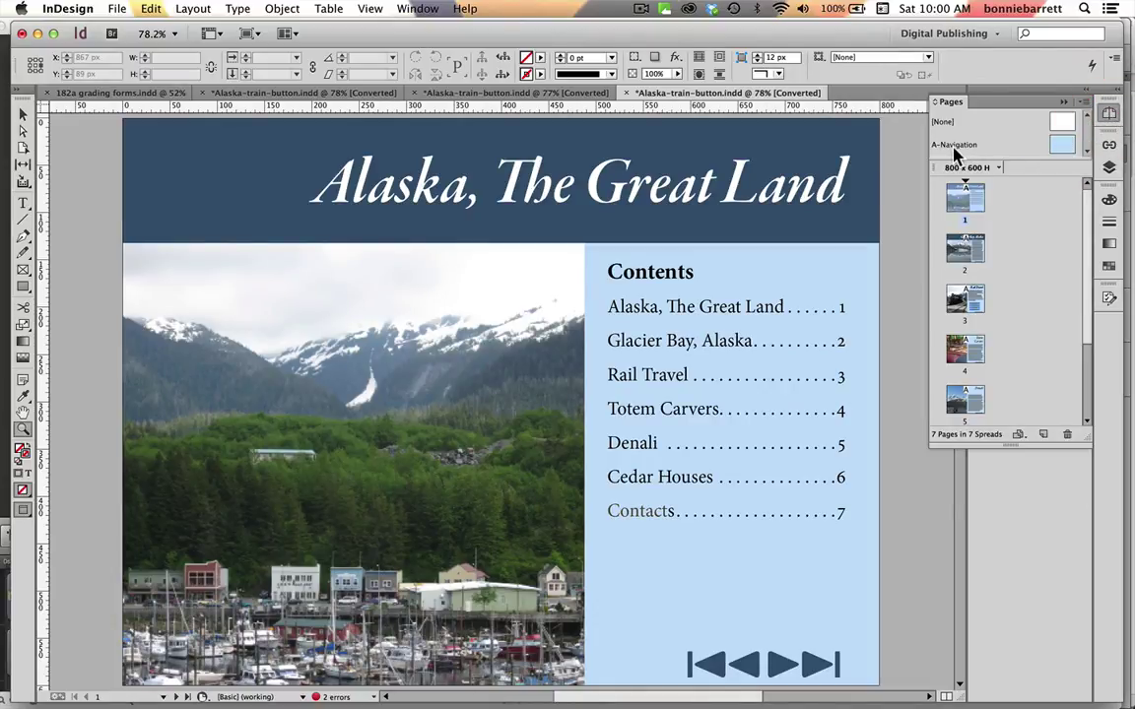
Open the A-Navigation master and lock the Type, Images, Background and Guides layers
{"action": "double_click", "coordinate": [1062, 148]}
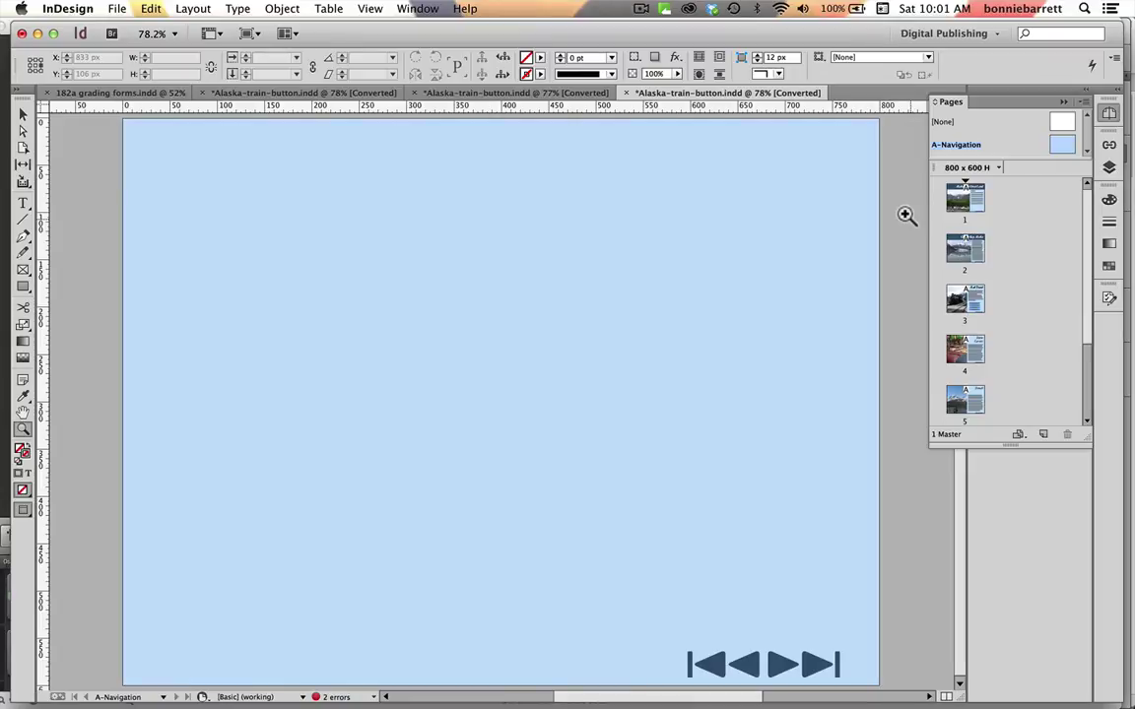
{"action": "left_click", "coordinate": [1109, 167]}
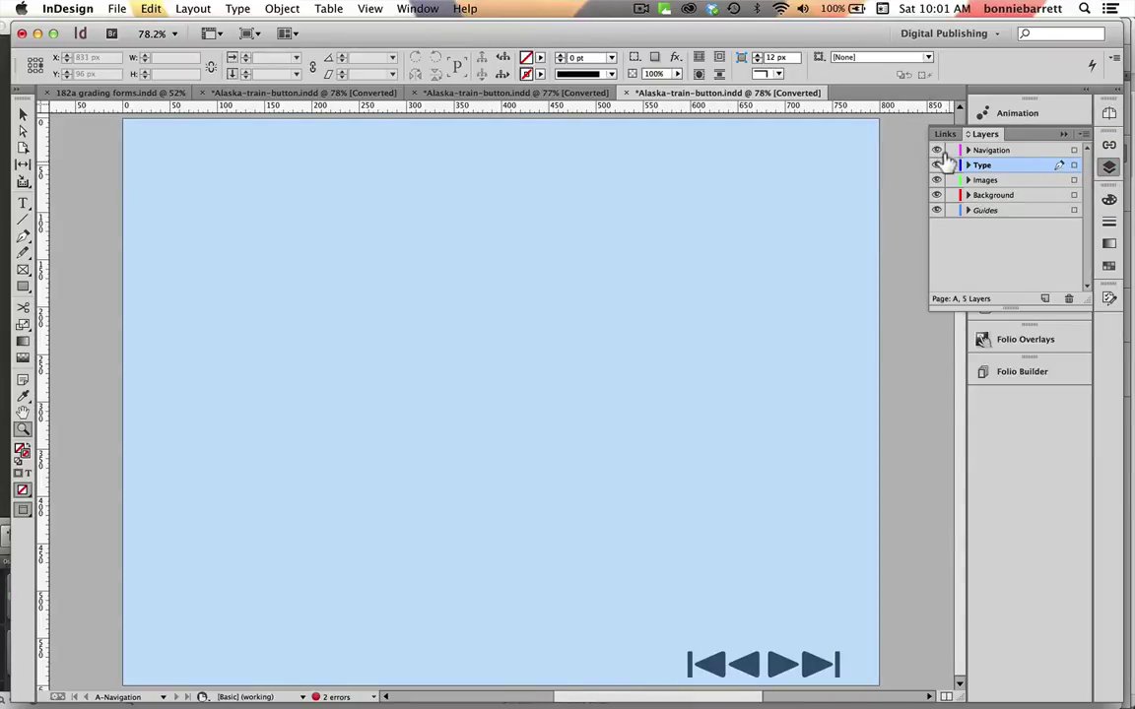
{"action": "left_click_drag", "start_coordinate": [951, 165], "coordinate": [951, 213]}
{"action": "left_click", "coordinate": [951, 210]}
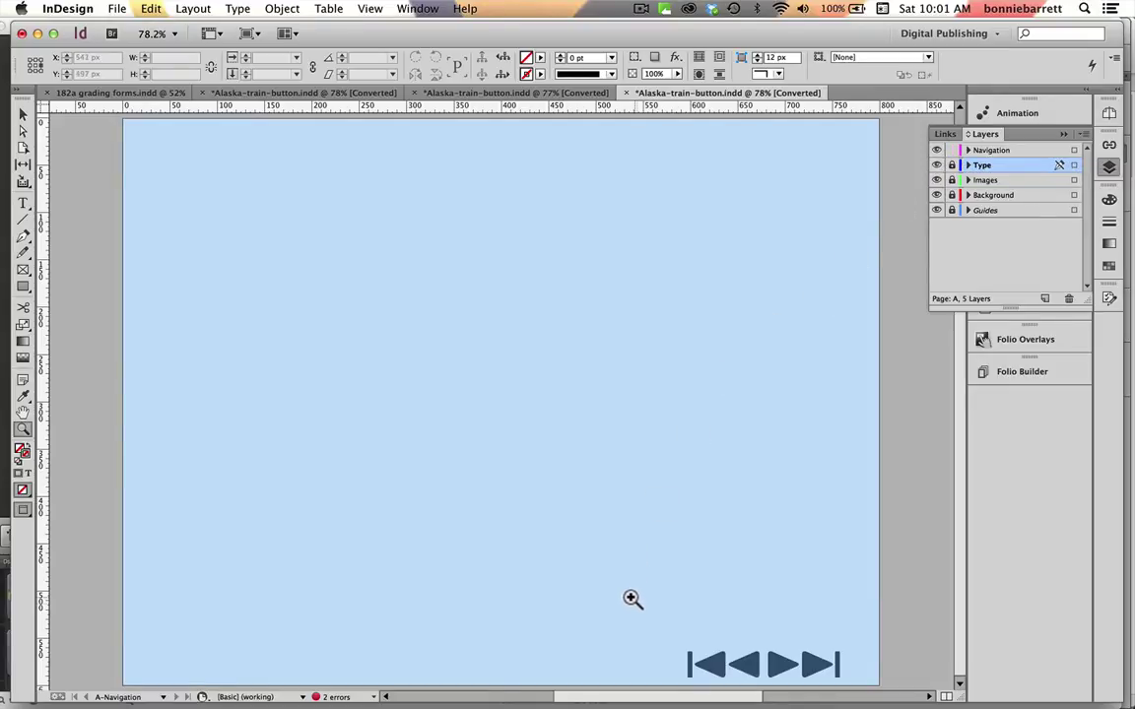
Marquee-select the four arrow navigation buttons and delete them
{"action": "left_click", "coordinate": [23, 114]}
{"action": "left_click_drag", "start_coordinate": [648, 609], "coordinate": [864, 613]}
{"action": "key", "text": "Delete"}
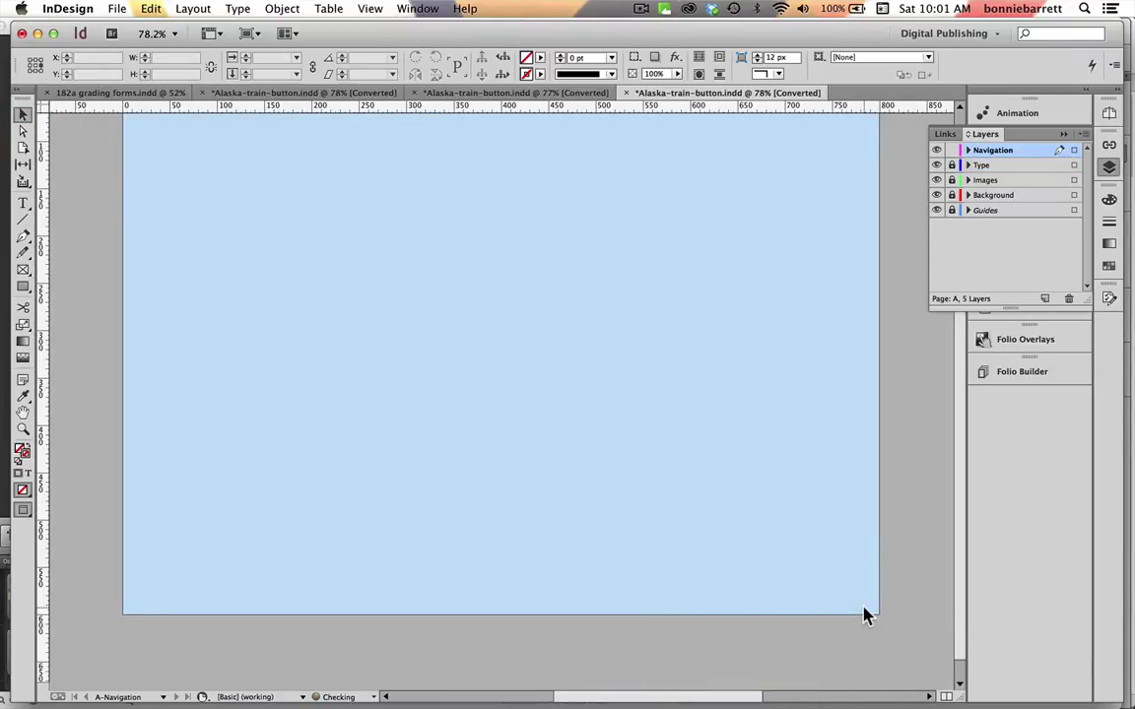
Switch to Normal screen mode to show guides, then start a graphics frame at the master's bottom right
{"action": "left_click", "coordinate": [248, 34]}
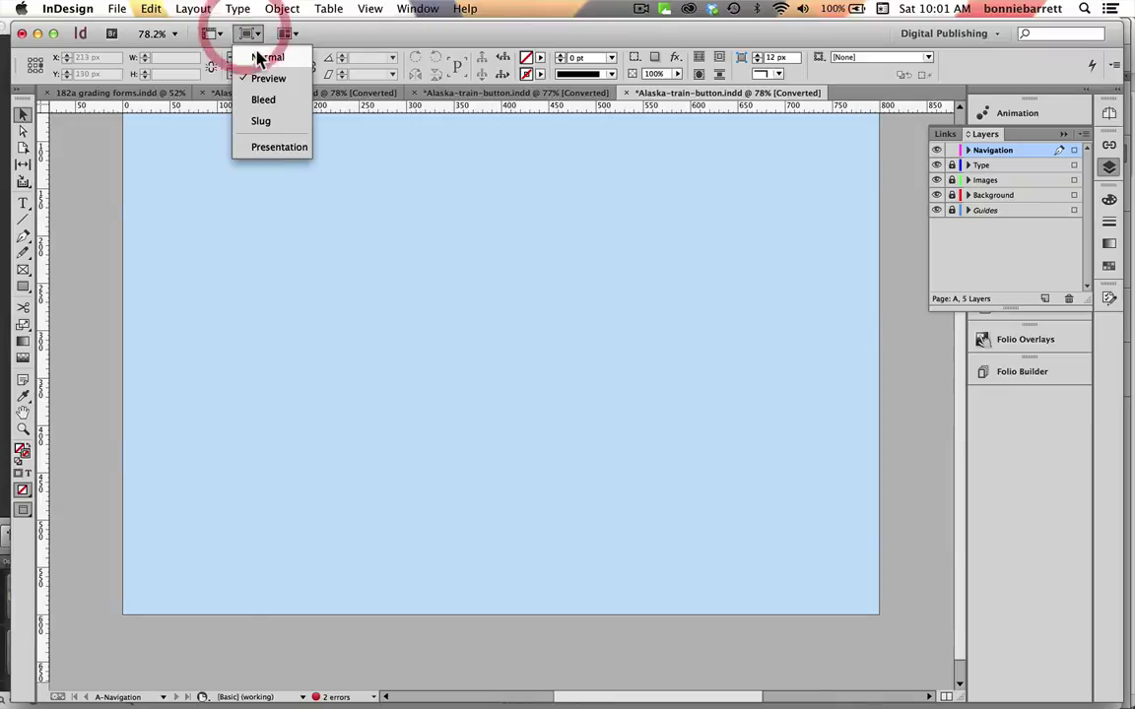
{"action": "left_click", "coordinate": [261, 53]}
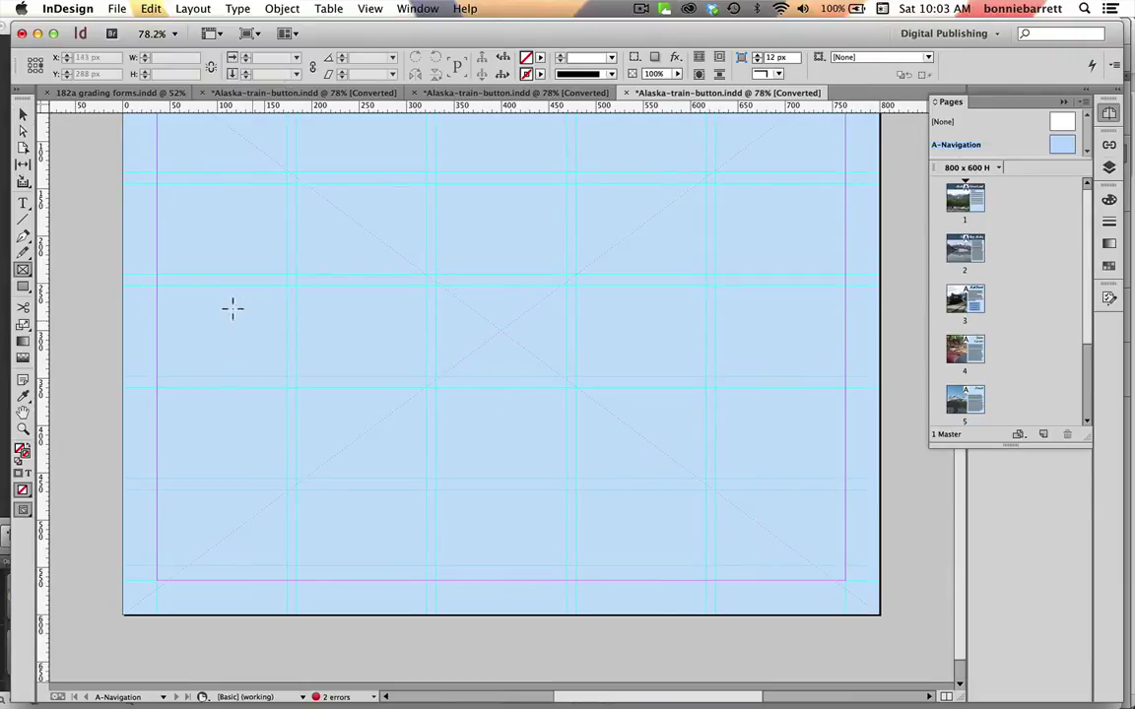
{"action": "left_click", "coordinate": [22, 272]}
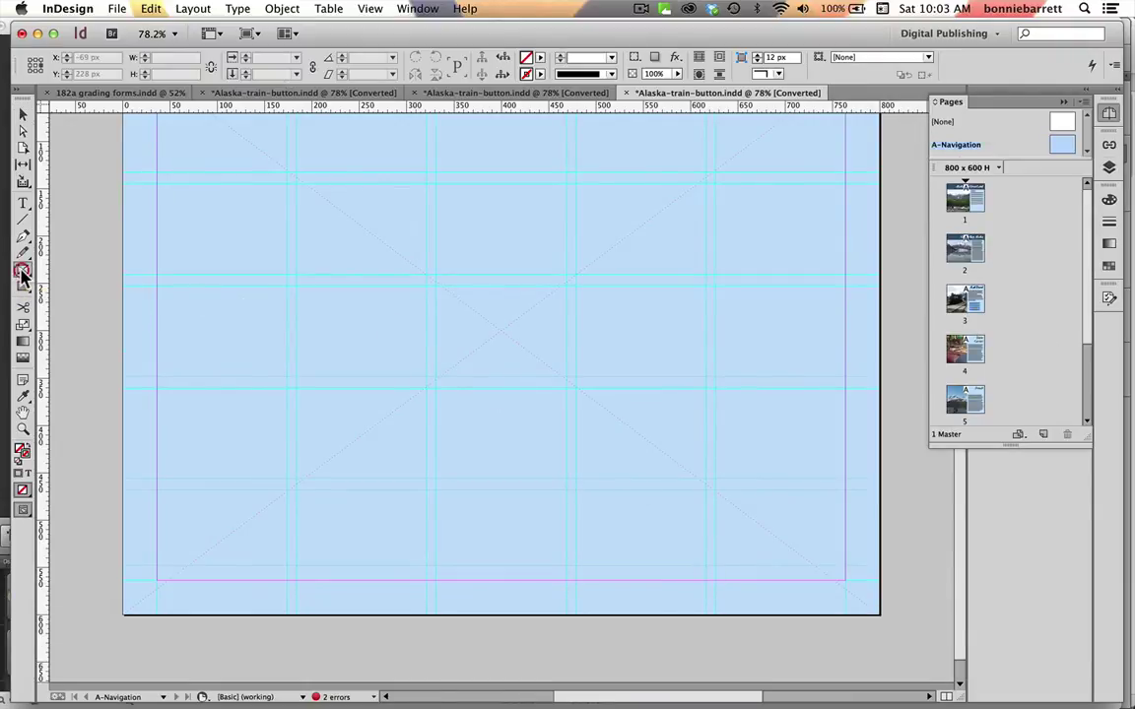
{"action": "left_click", "coordinate": [785, 555]}
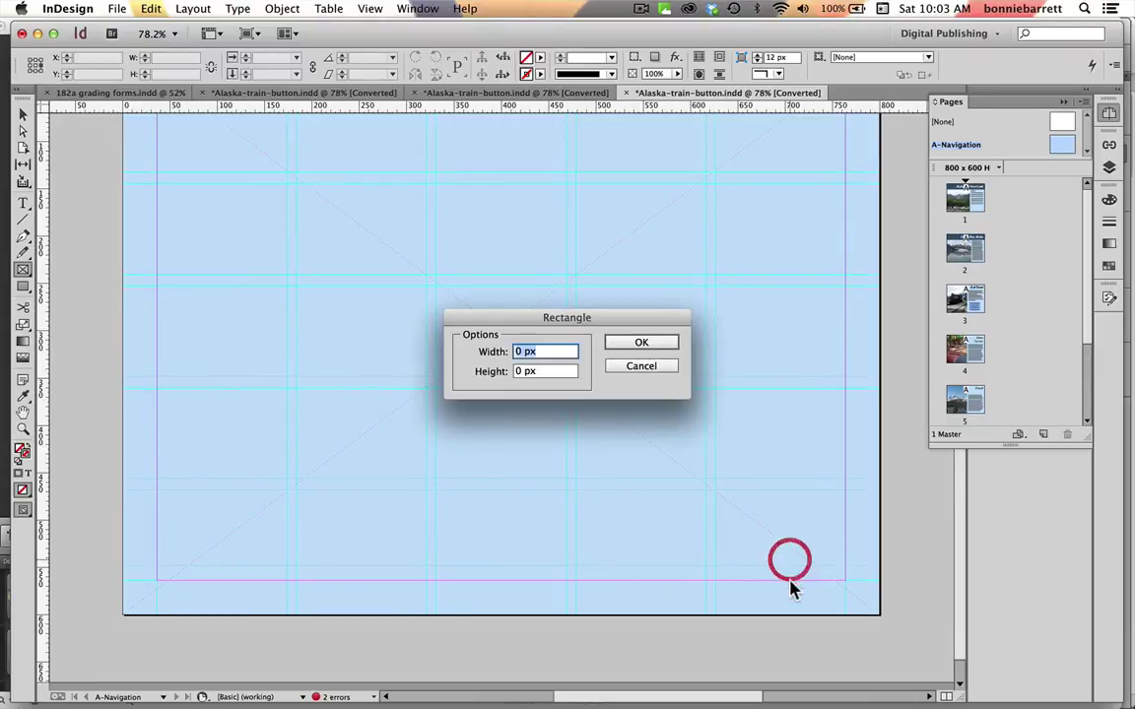
Size the empty frame to 55 × 30 px and keep the rulers in pixels
{"action": "left_click", "coordinate": [522, 352]}
{"action": "left_click", "coordinate": [525, 352]}
{"action": "double_click", "coordinate": [516, 352]}
{"action": "left_click", "coordinate": [520, 373]}
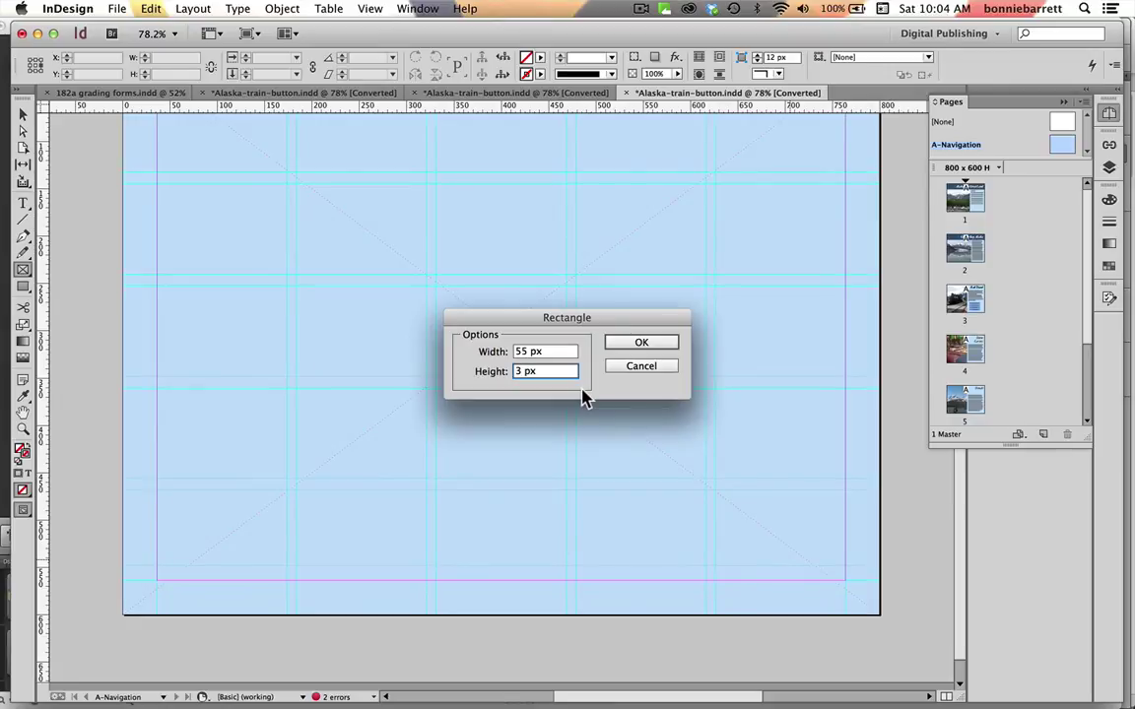
{"action": "left_click", "coordinate": [636, 345]}
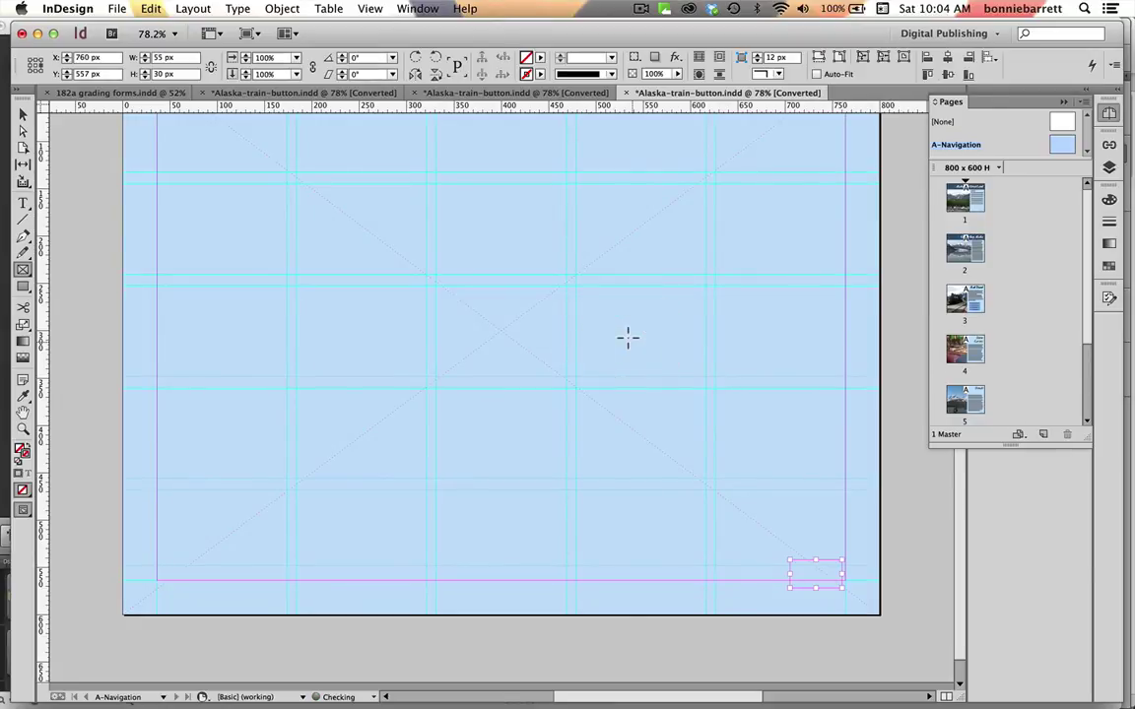
{"action": "right_click", "coordinate": [330, 113]}
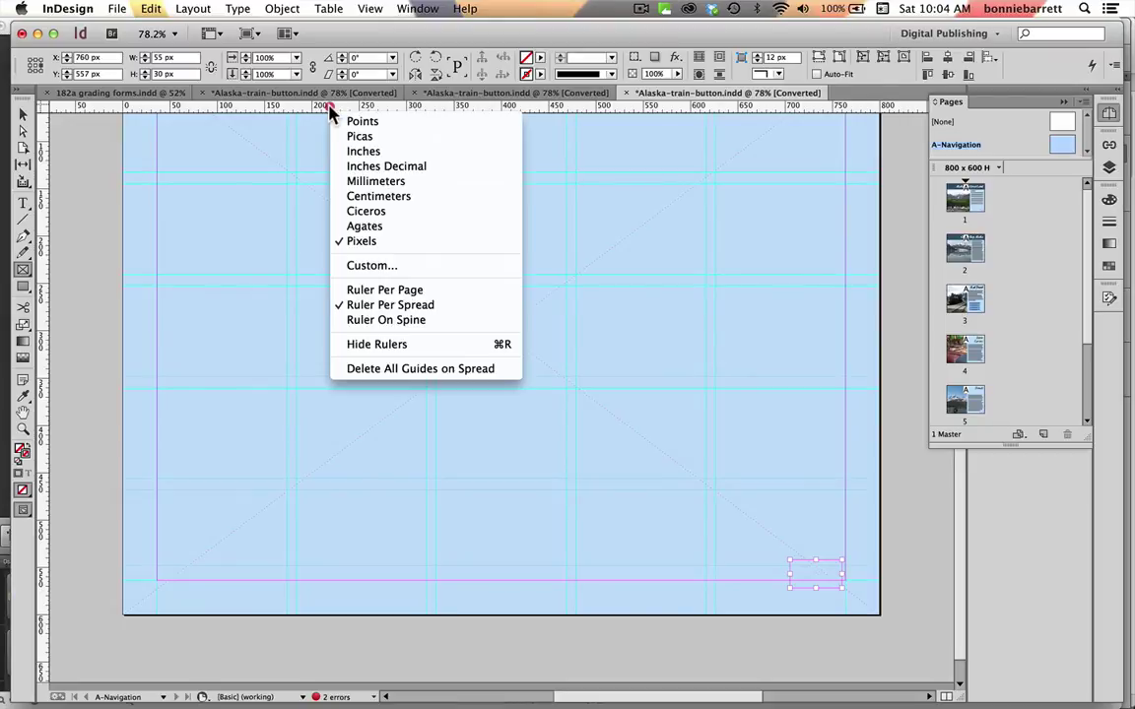
{"action": "left_click", "coordinate": [358, 243]}
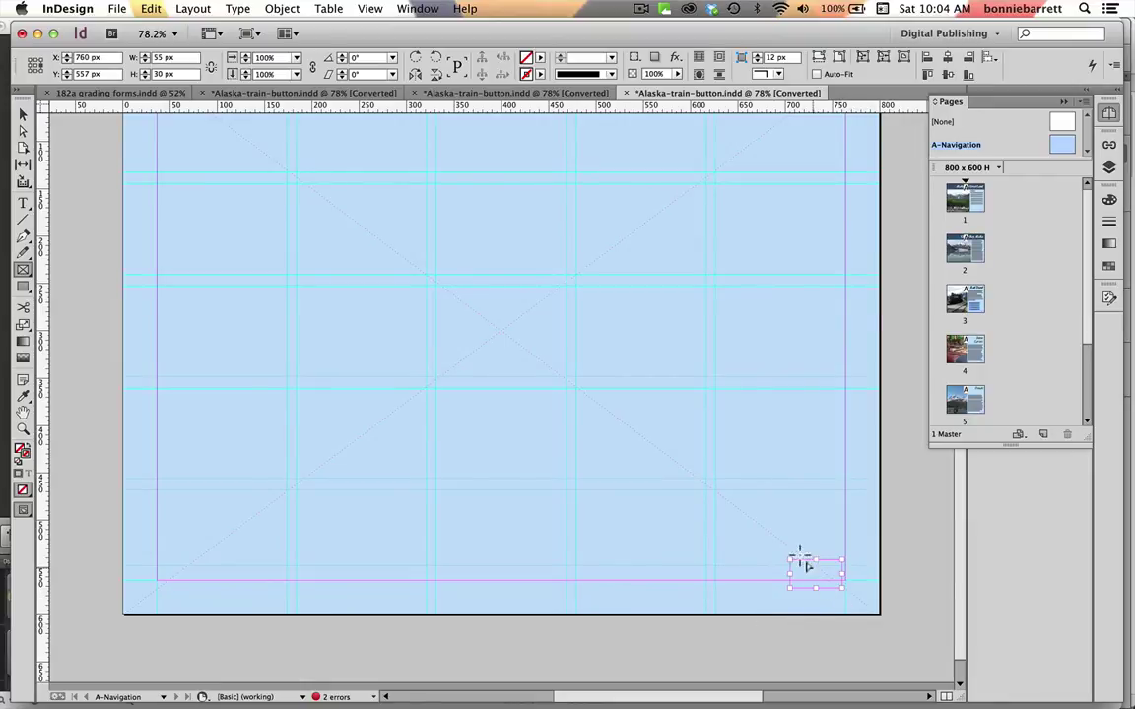
Place train-icon_3890.ai from the icon_3890 folder into the selected frame
{"action": "left_click", "coordinate": [117, 10]}
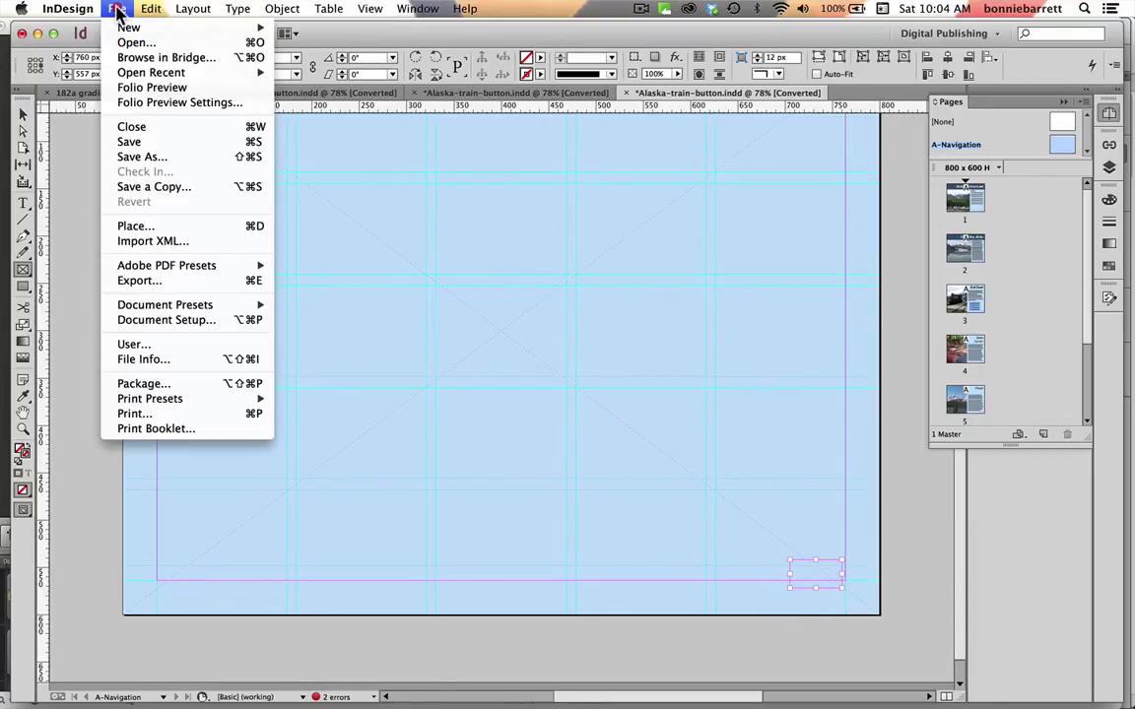
{"action": "left_click", "coordinate": [144, 227]}
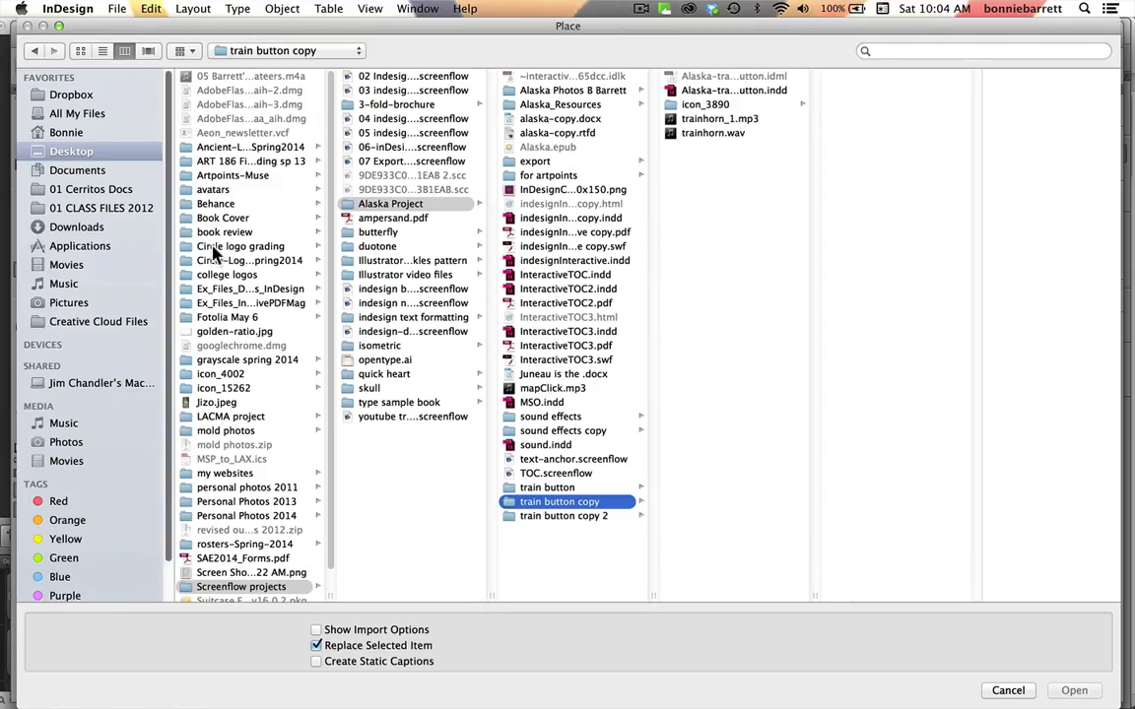
{"action": "left_click", "coordinate": [711, 107]}
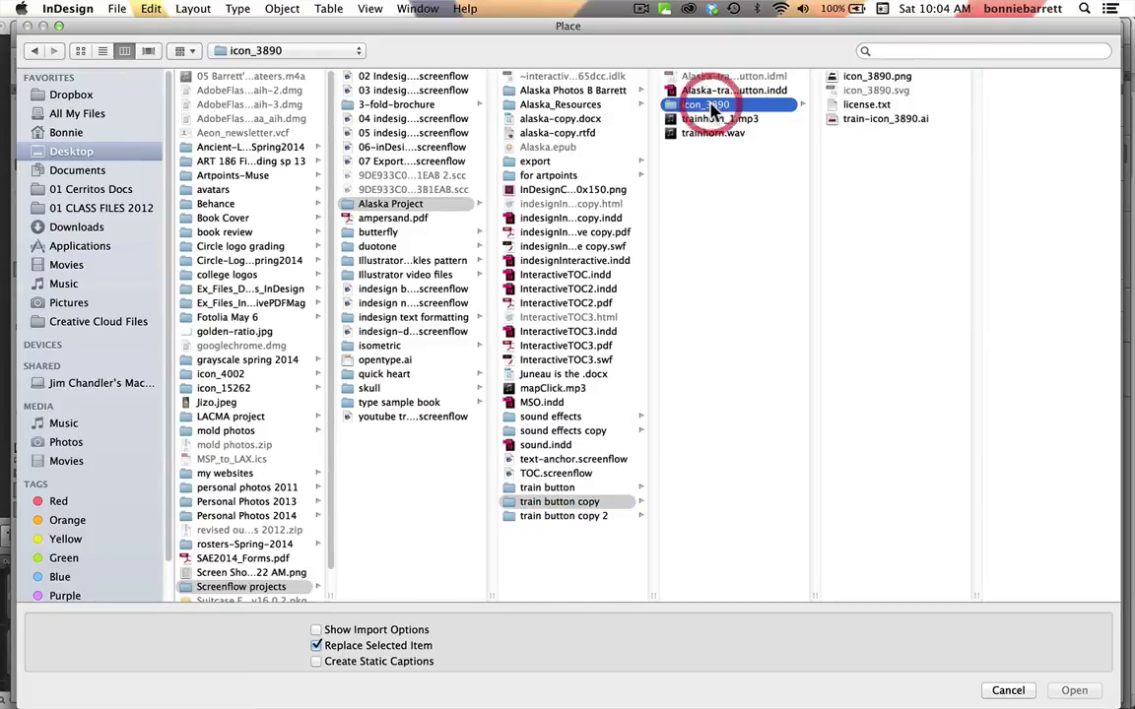
{"action": "left_click", "coordinate": [832, 119]}
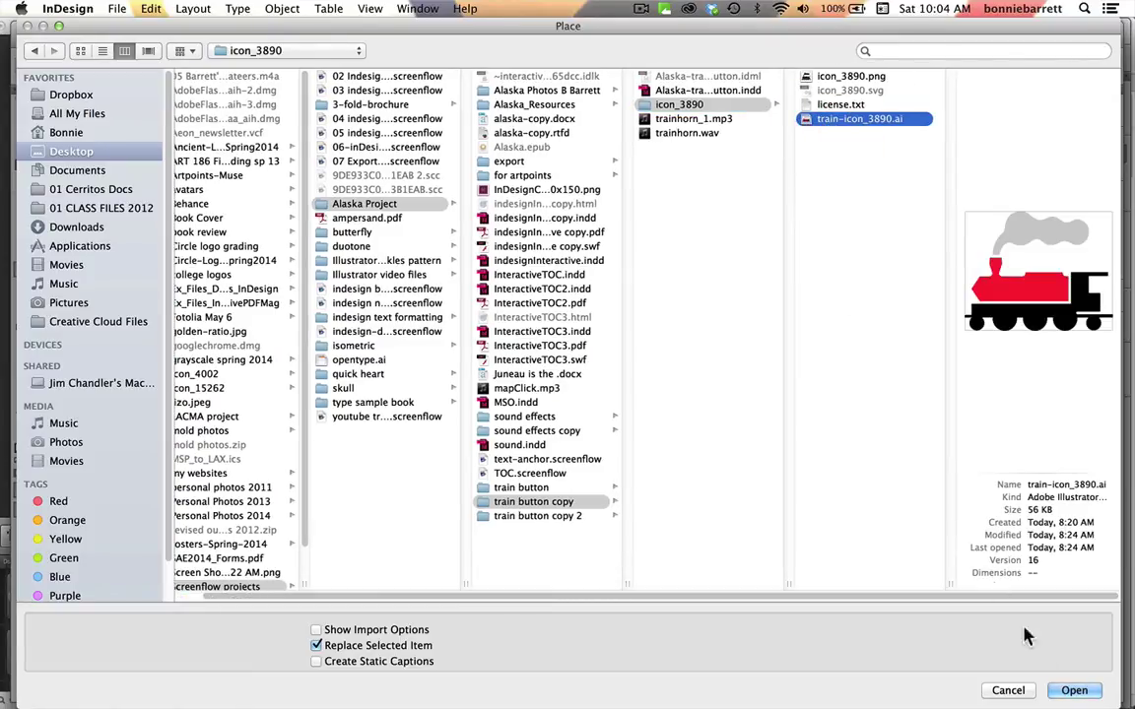
{"action": "left_click", "coordinate": [1070, 693]}
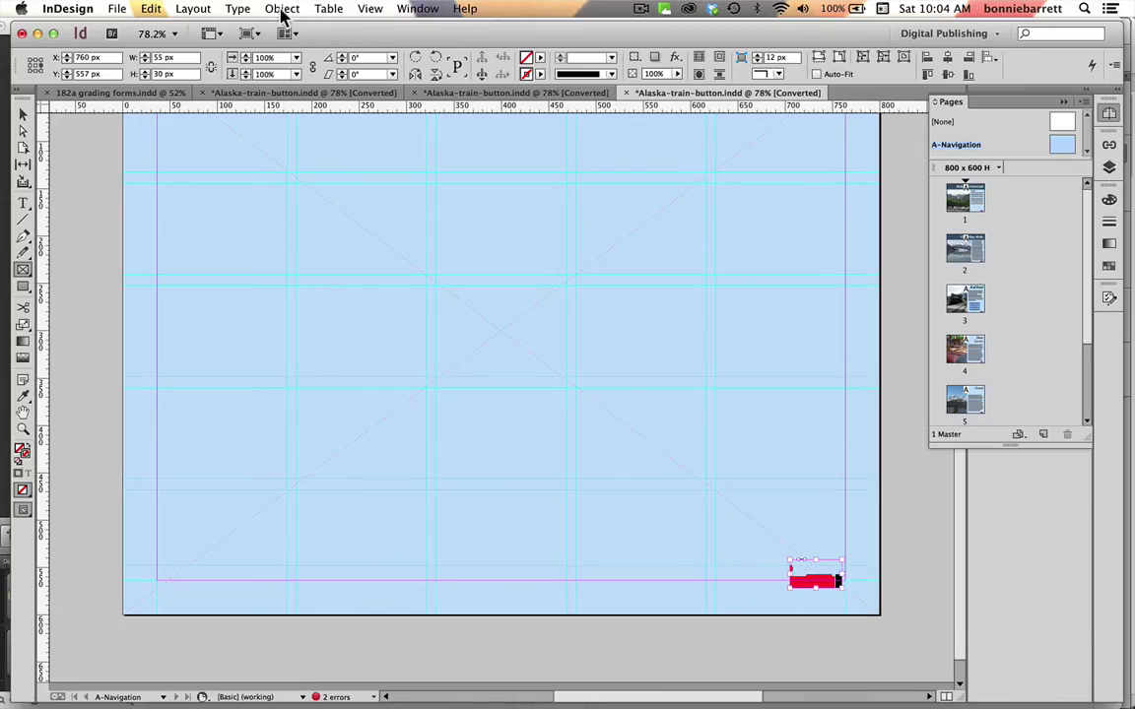
Fit the train graphic proportionally inside its frame and zoom in on it
{"action": "left_click", "coordinate": [281, 12]}
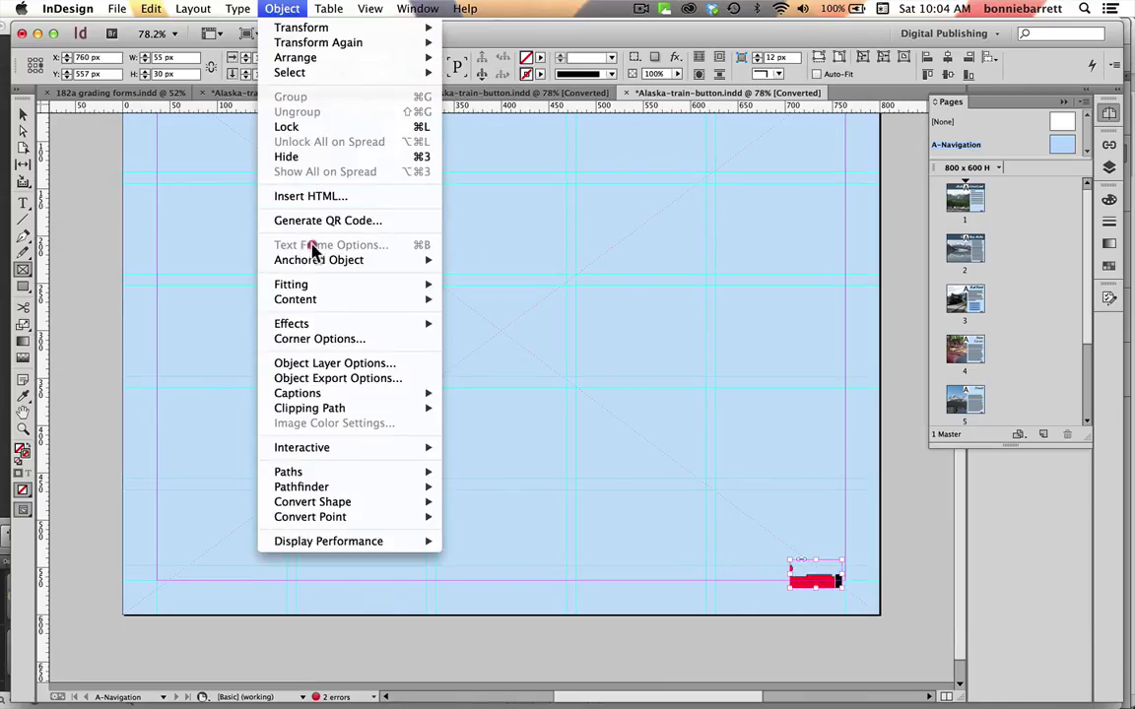
{"action": "mouse_move", "coordinate": [316, 285]}
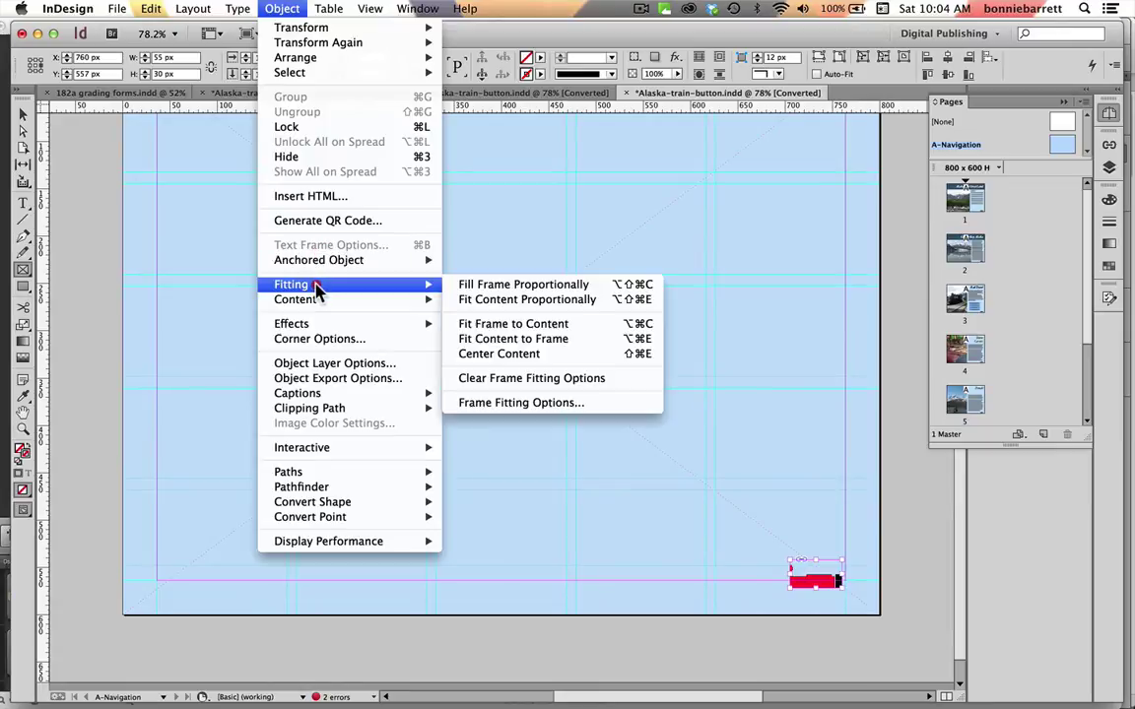
{"action": "left_click", "coordinate": [485, 301]}
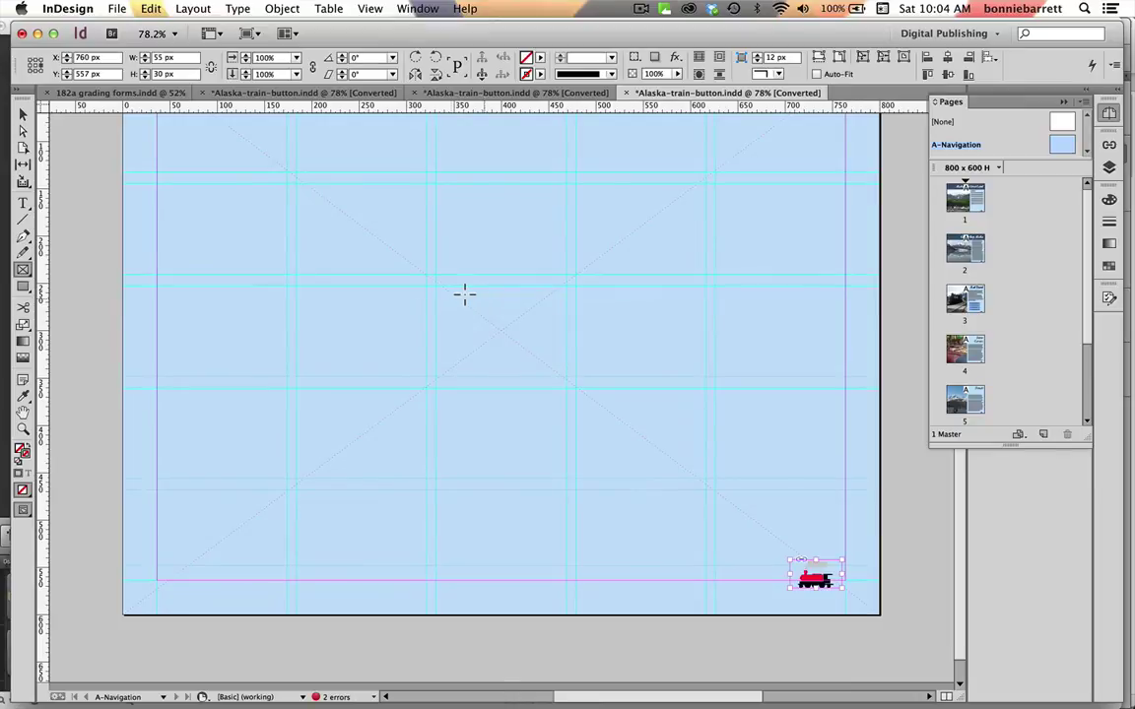
{"action": "left_click", "coordinate": [23, 430]}
{"action": "left_click_drag", "start_coordinate": [701, 465], "coordinate": [860, 613]}
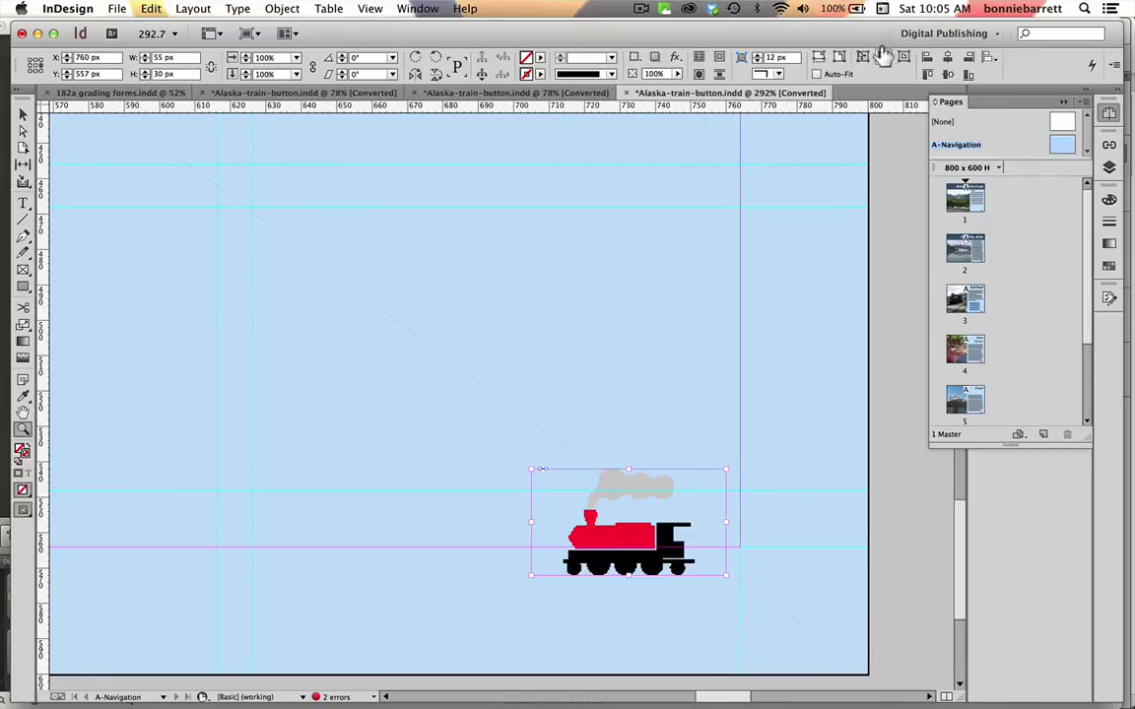
Fit the frame to the train (37.158 × 30 px) and switch to High Quality Display
{"action": "left_click", "coordinate": [281, 9]}
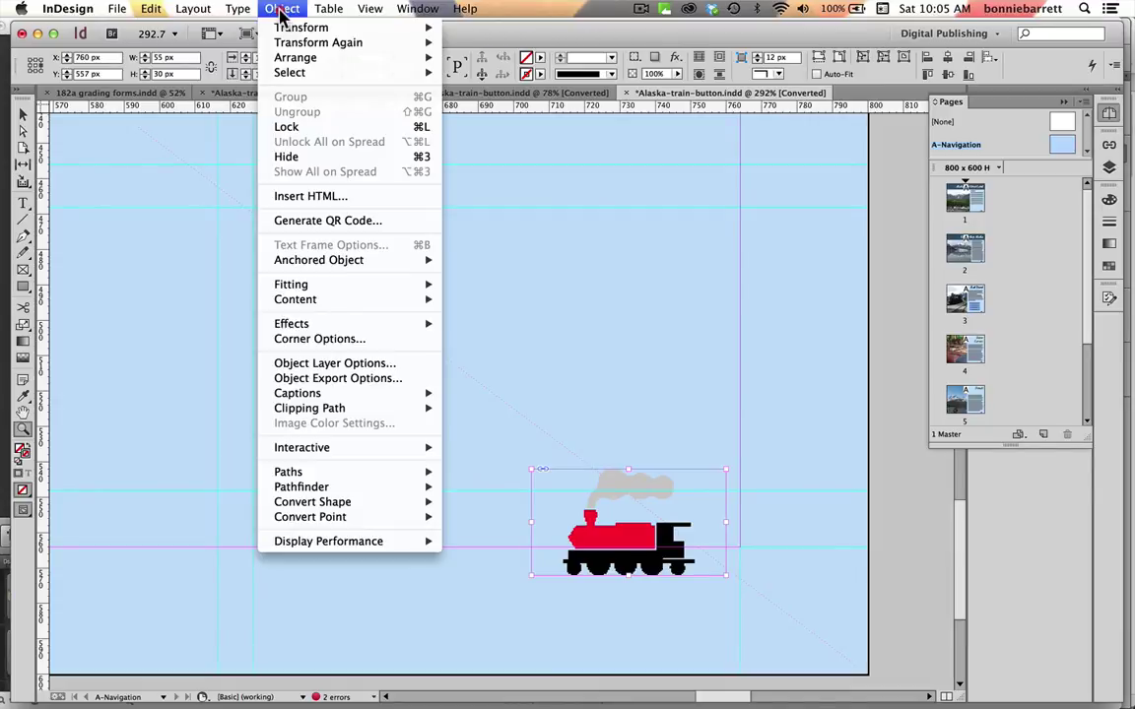
{"action": "mouse_move", "coordinate": [324, 286]}
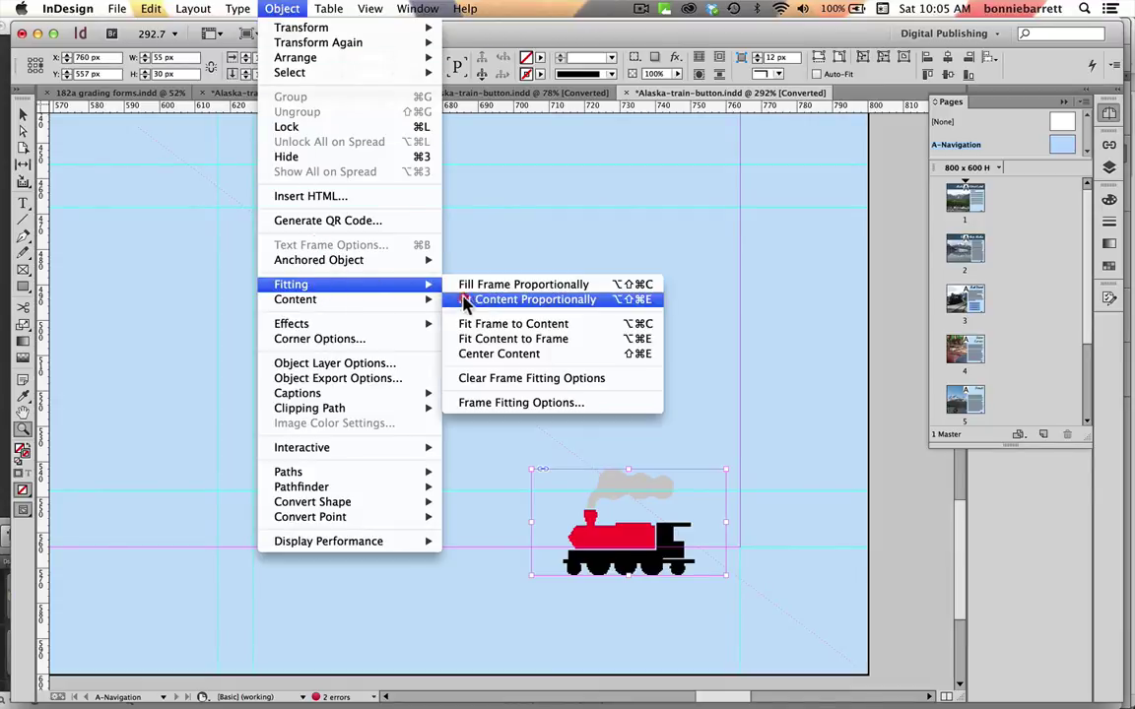
{"action": "left_click", "coordinate": [490, 325]}
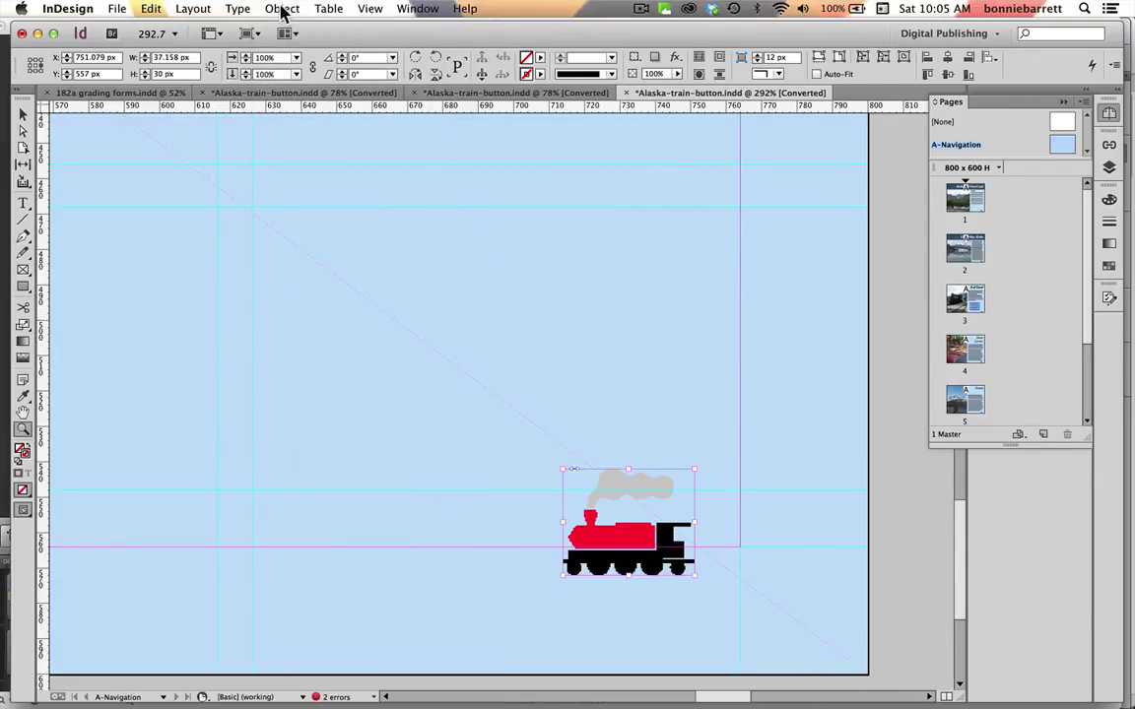
{"action": "left_click", "coordinate": [370, 12]}
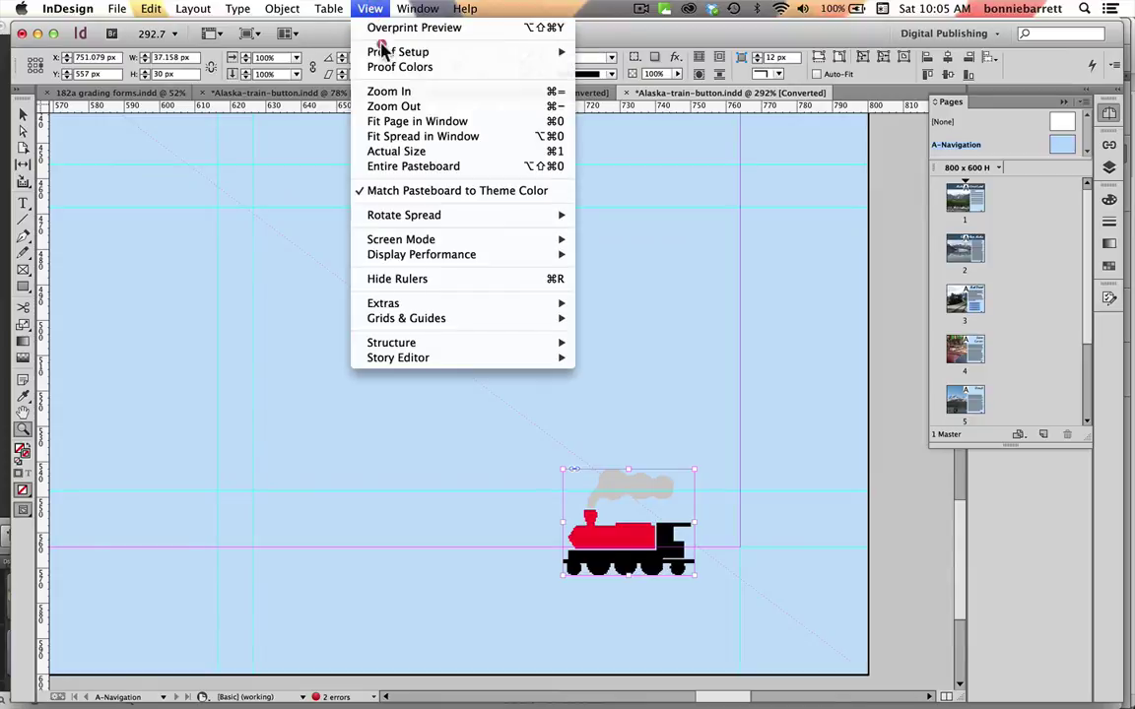
{"action": "mouse_move", "coordinate": [434, 254]}
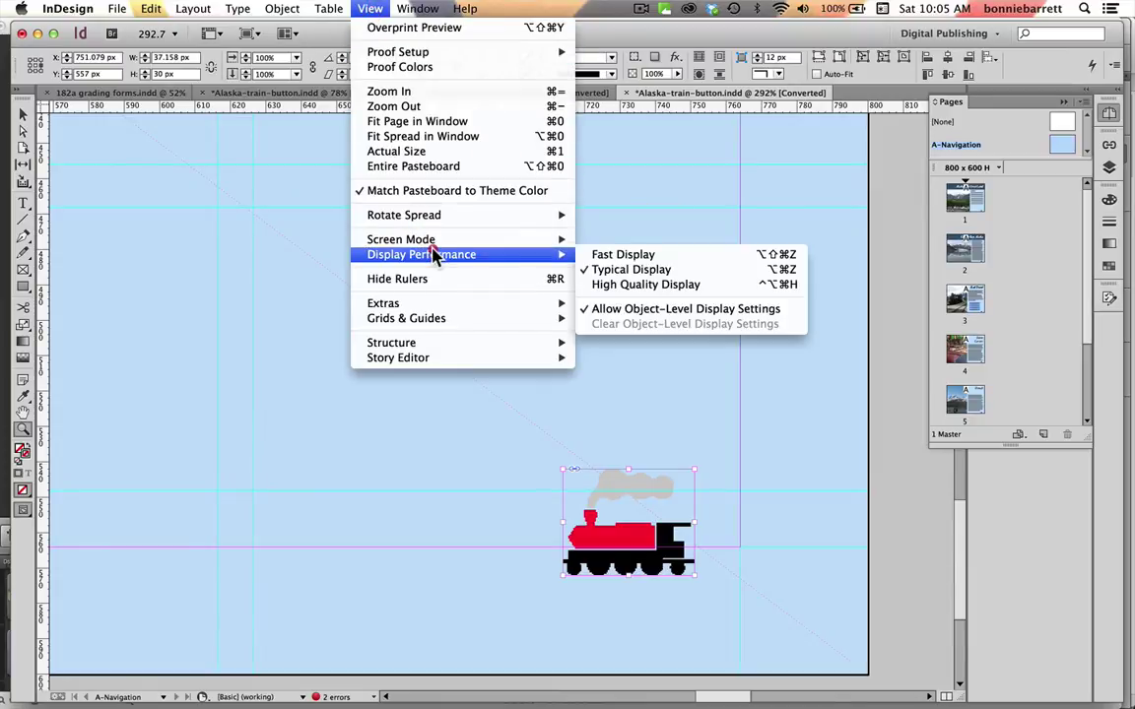
{"action": "left_click", "coordinate": [611, 284]}
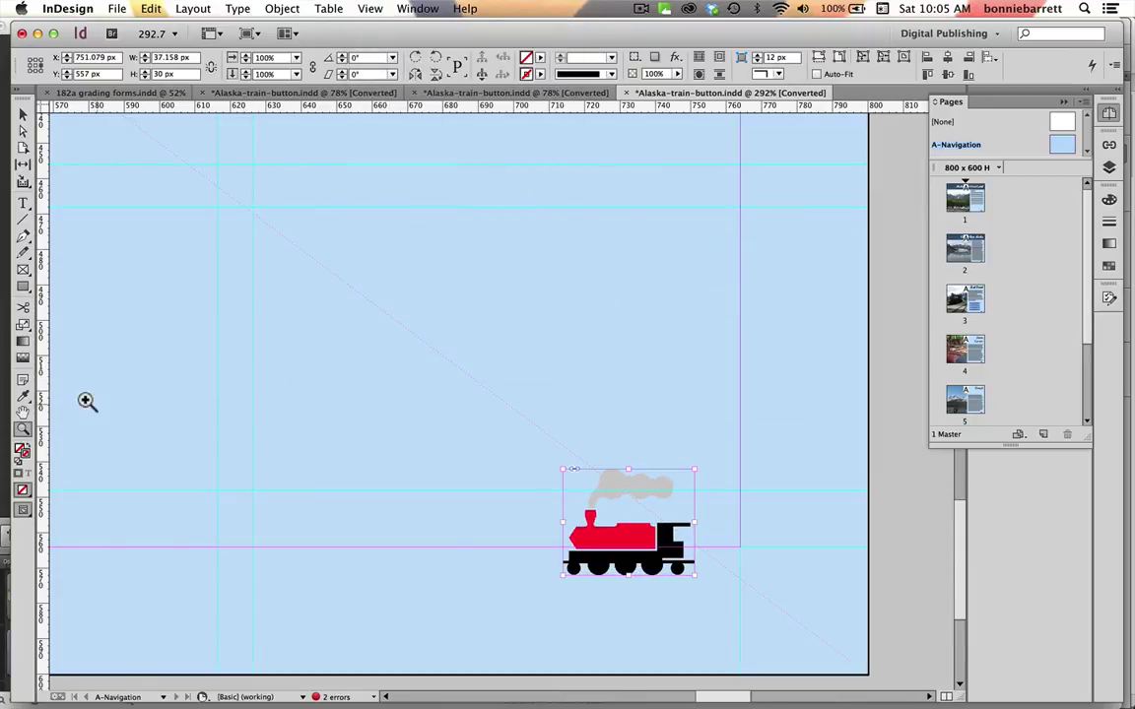
{"action": "left_click_drag", "start_coordinate": [517, 424], "coordinate": [755, 600]}
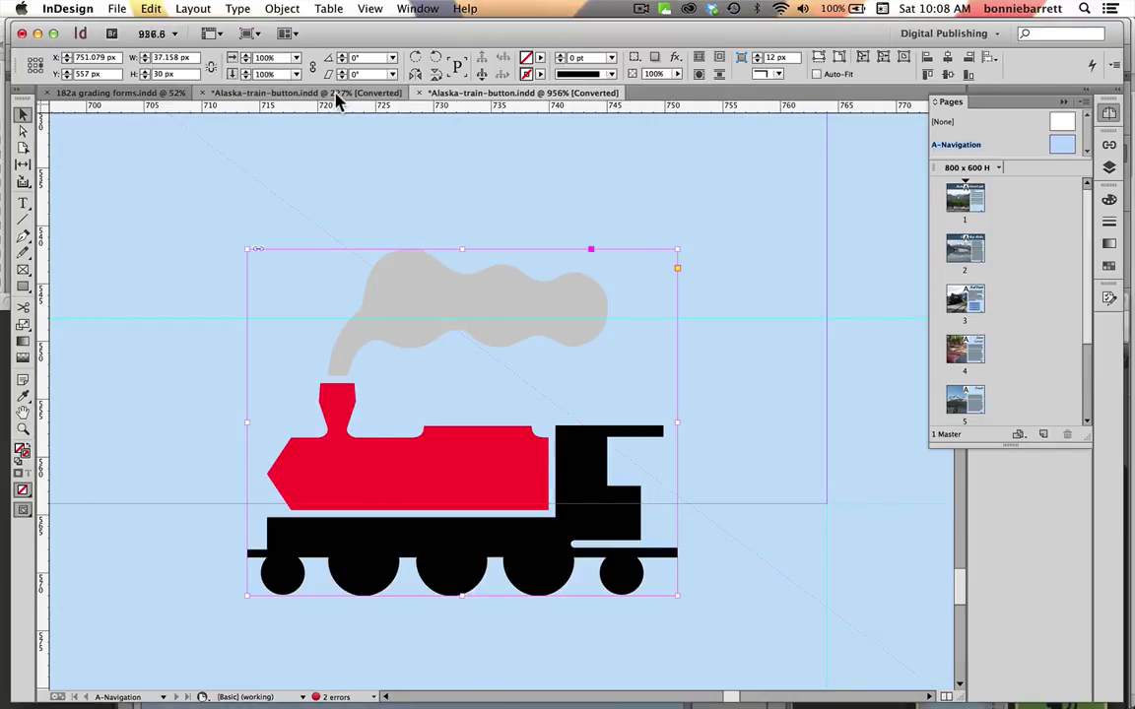
{"action": "left_click", "coordinate": [336, 94]}
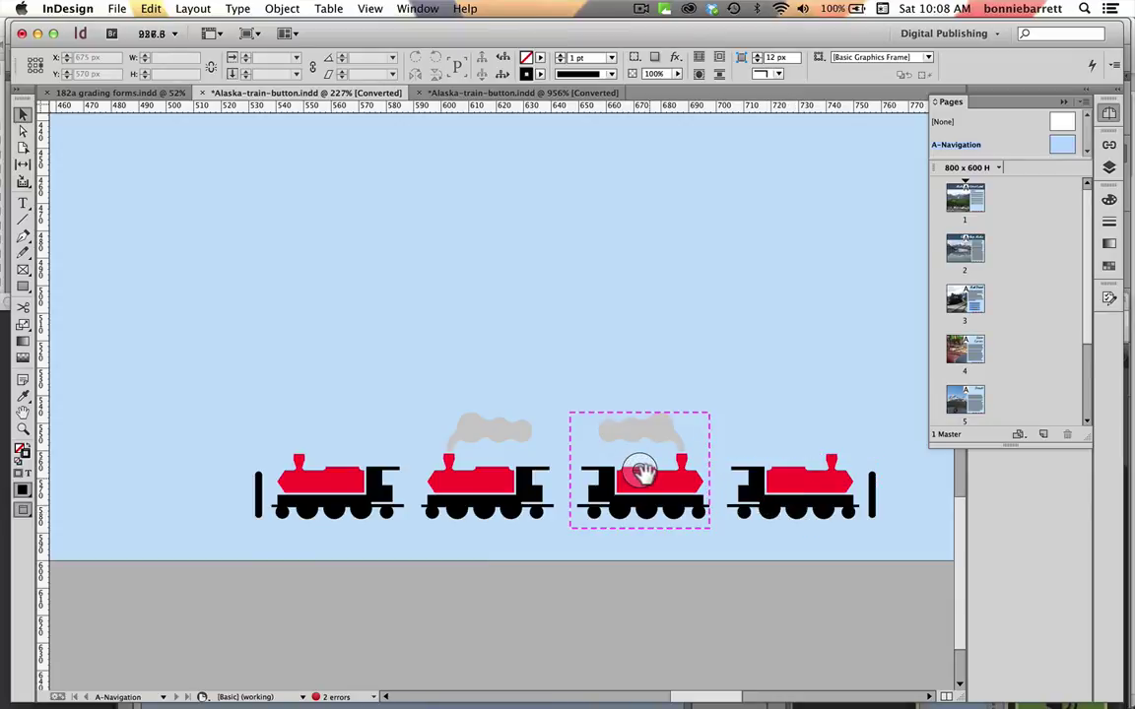
{"action": "left_click", "coordinate": [495, 95]}
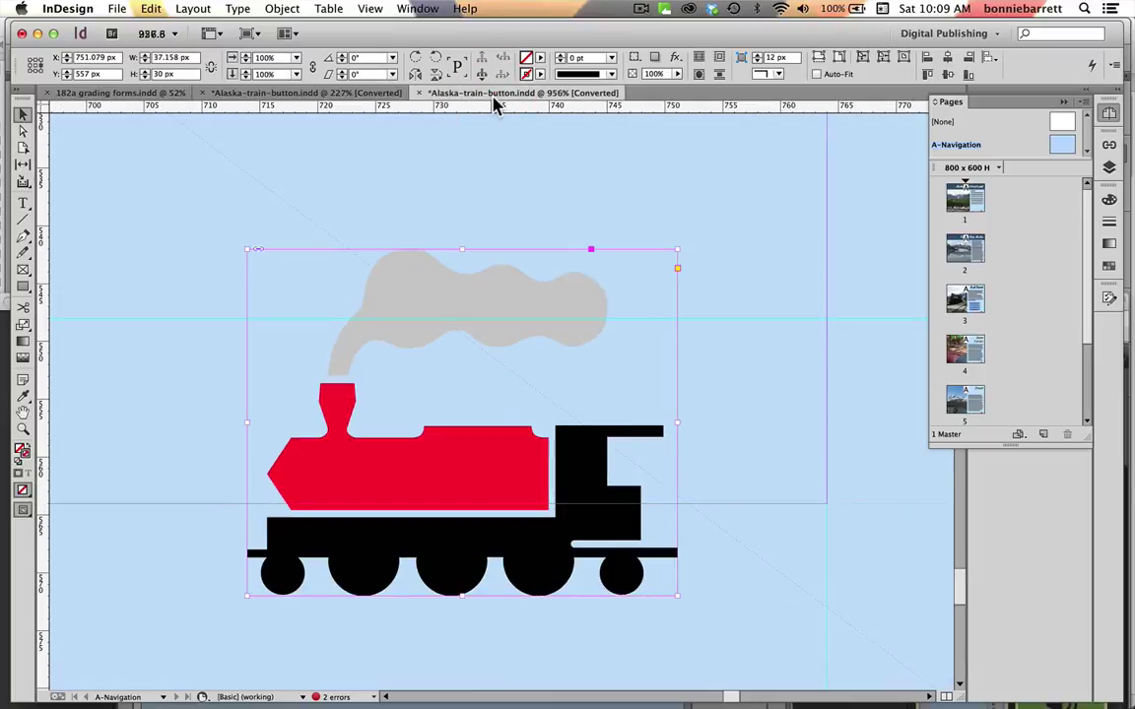
{"action": "key", "text": "super"}
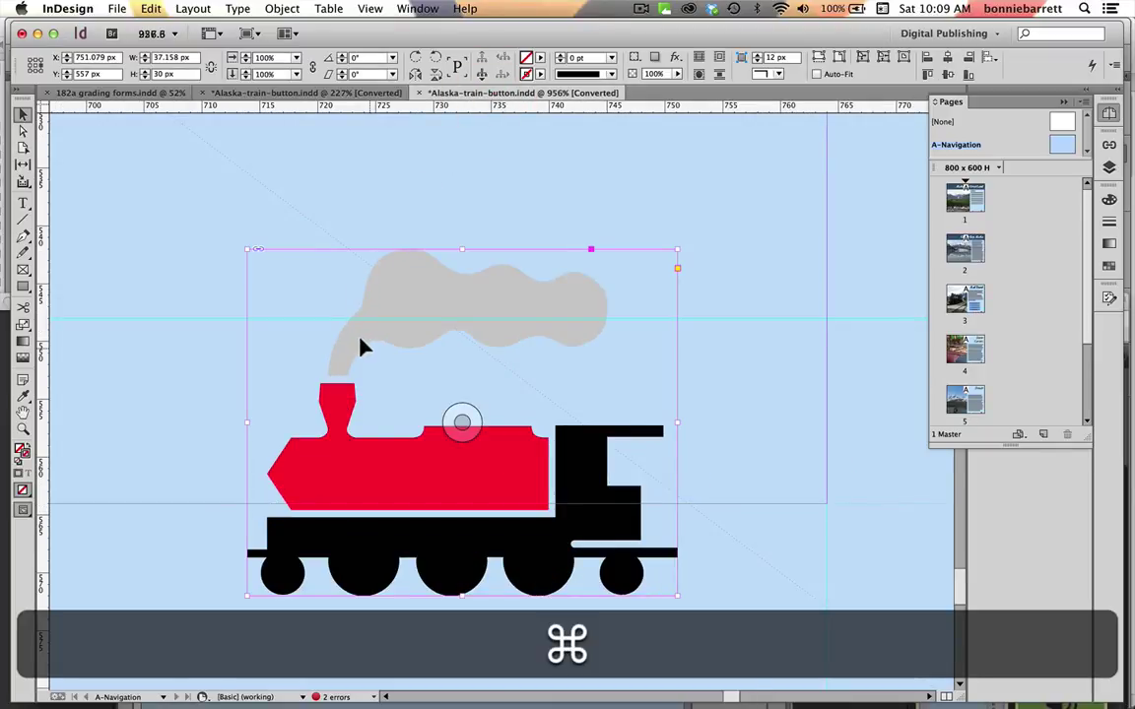
{"action": "key", "text": "super+minus"}
{"action": "key", "text": "super+minus"}
{"action": "key", "text": "super+minus"}
{"action": "key", "text": "super+minus"}
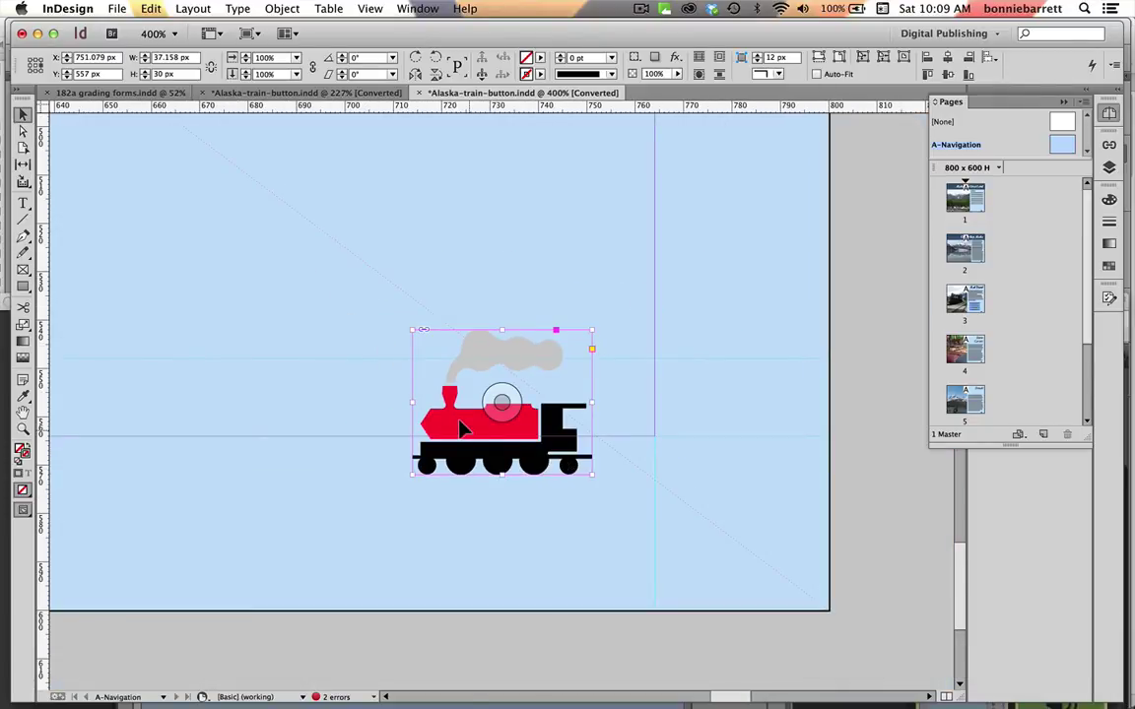
Duplicate the train to the left and crop the copy's frame height to hide the smoke
{"action": "left_click_drag", "start_coordinate": [463, 425], "coordinate": [219, 421]}
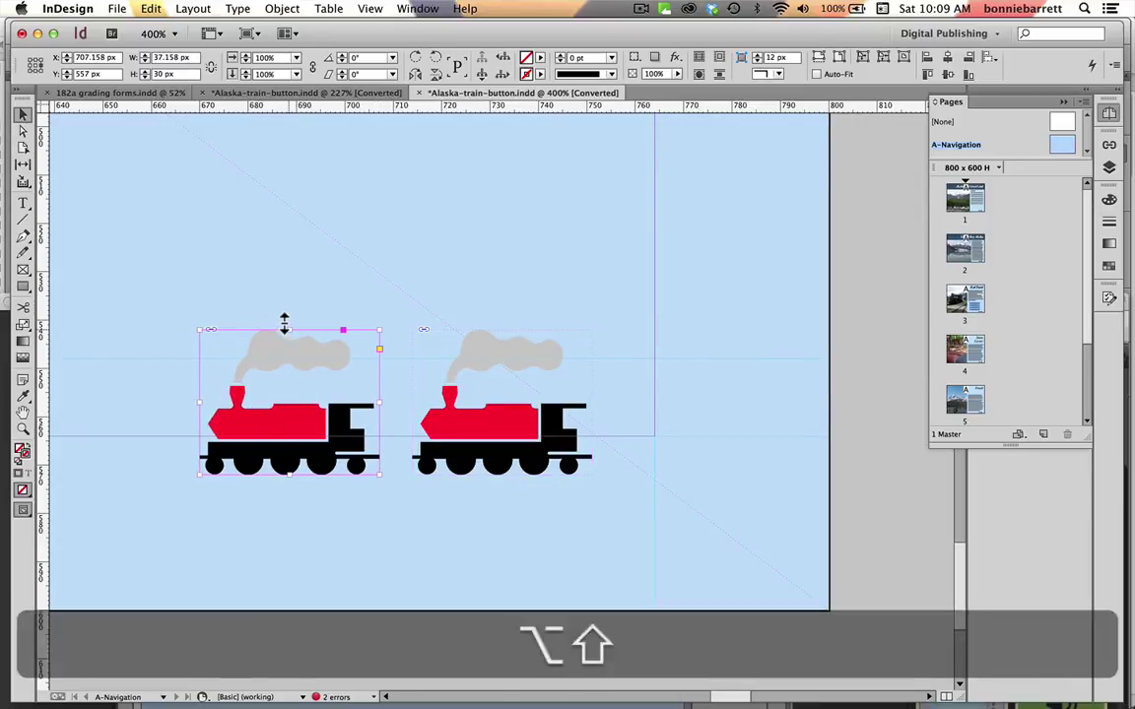
{"action": "left_click_drag", "start_coordinate": [287, 329], "coordinate": [244, 386]}
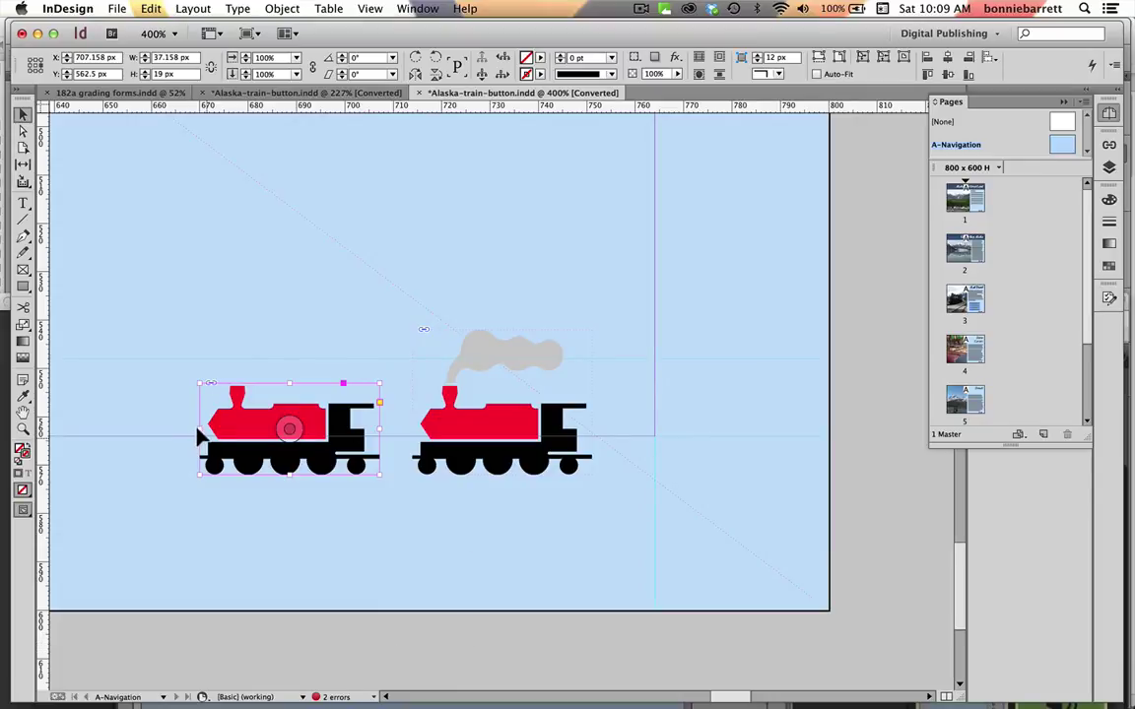
Draw a short vertical line left of the train with a 1.5 pt stroke and round caps
{"action": "left_click", "coordinate": [26, 218]}
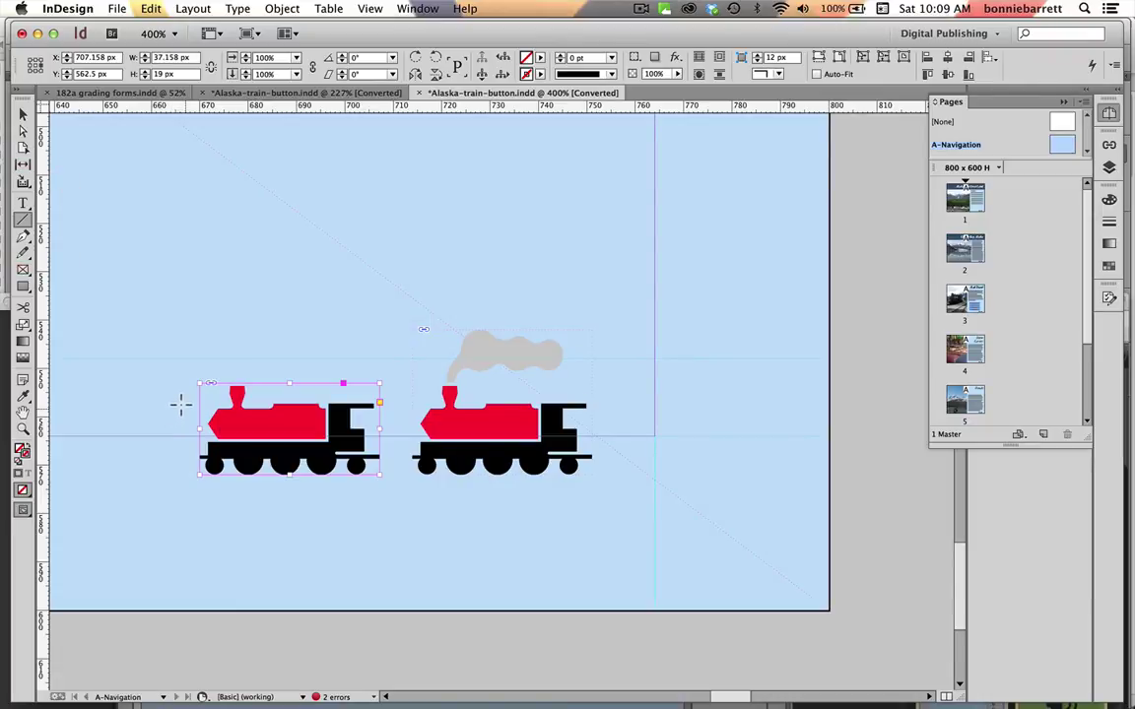
{"action": "mouse_move", "coordinate": [186, 453]}
{"action": "left_mouse_down"}
{"action": "mouse_move", "coordinate": [152, 446]}
{"action": "mouse_move", "coordinate": [151, 471]}
{"action": "mouse_move", "coordinate": [182, 469]}
{"action": "left_mouse_up"}
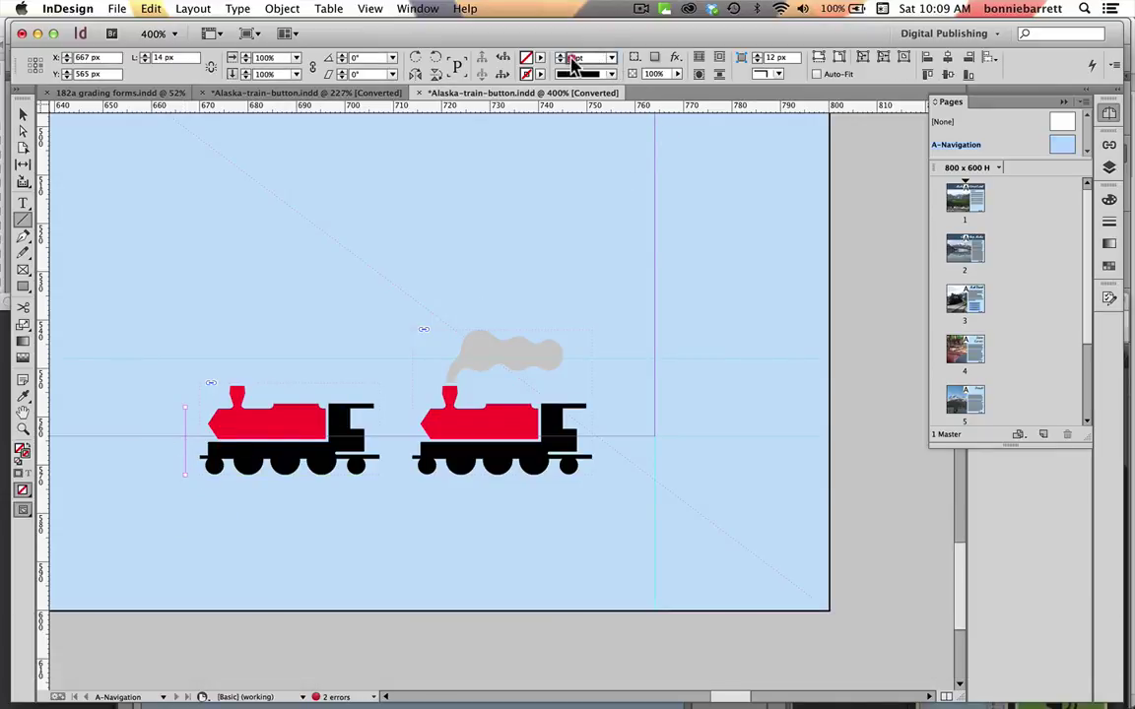
{"action": "left_click", "coordinate": [559, 61]}
{"action": "key", "text": "Return"}
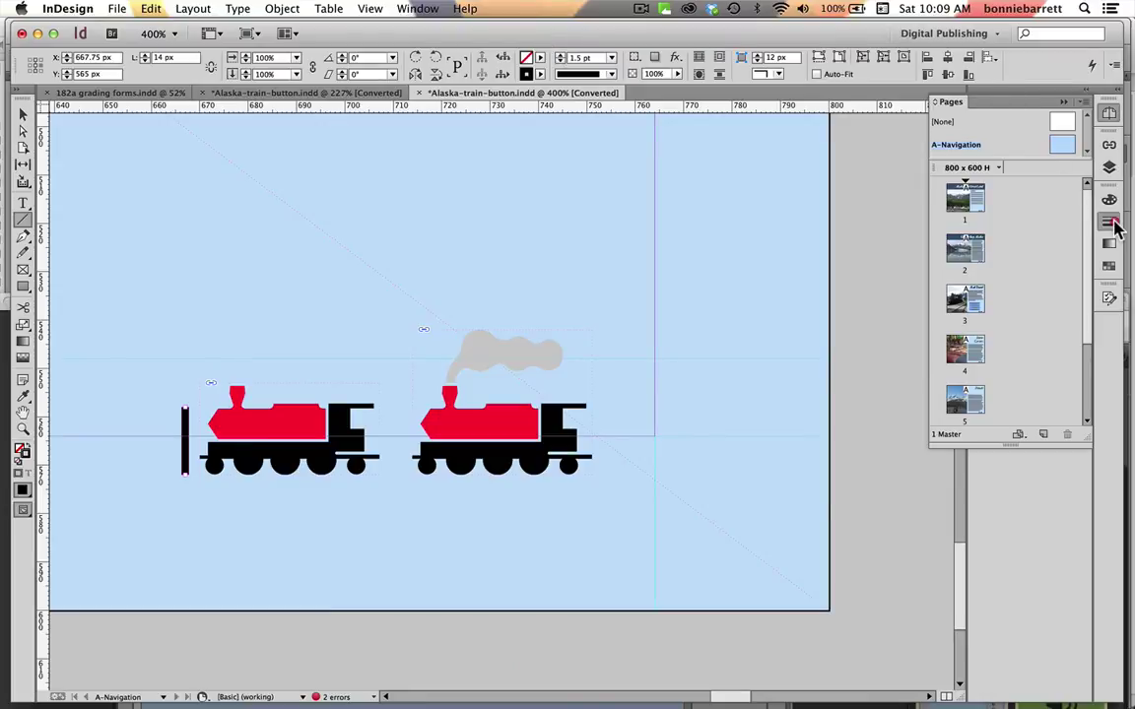
{"action": "left_click", "coordinate": [1108, 222]}
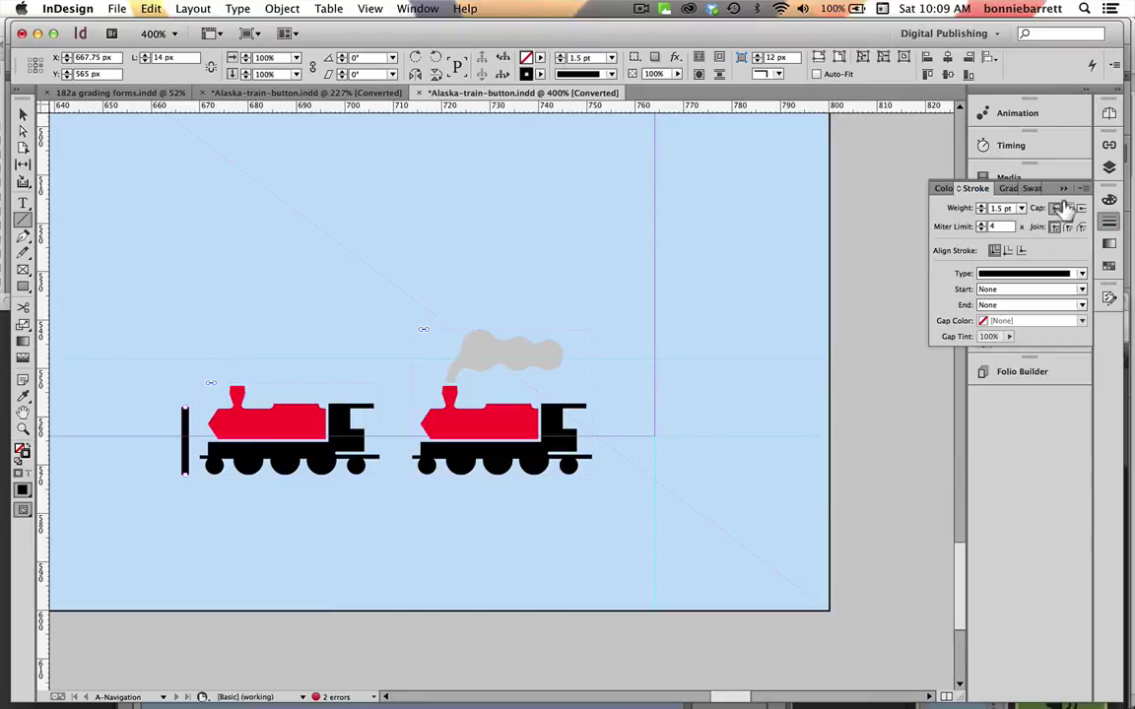
{"action": "left_click", "coordinate": [1067, 207]}
Shorten the line from both ends to about 13 px, then select it with the left train
{"action": "left_click", "coordinate": [23, 114]}
{"action": "left_click", "coordinate": [222, 218]}
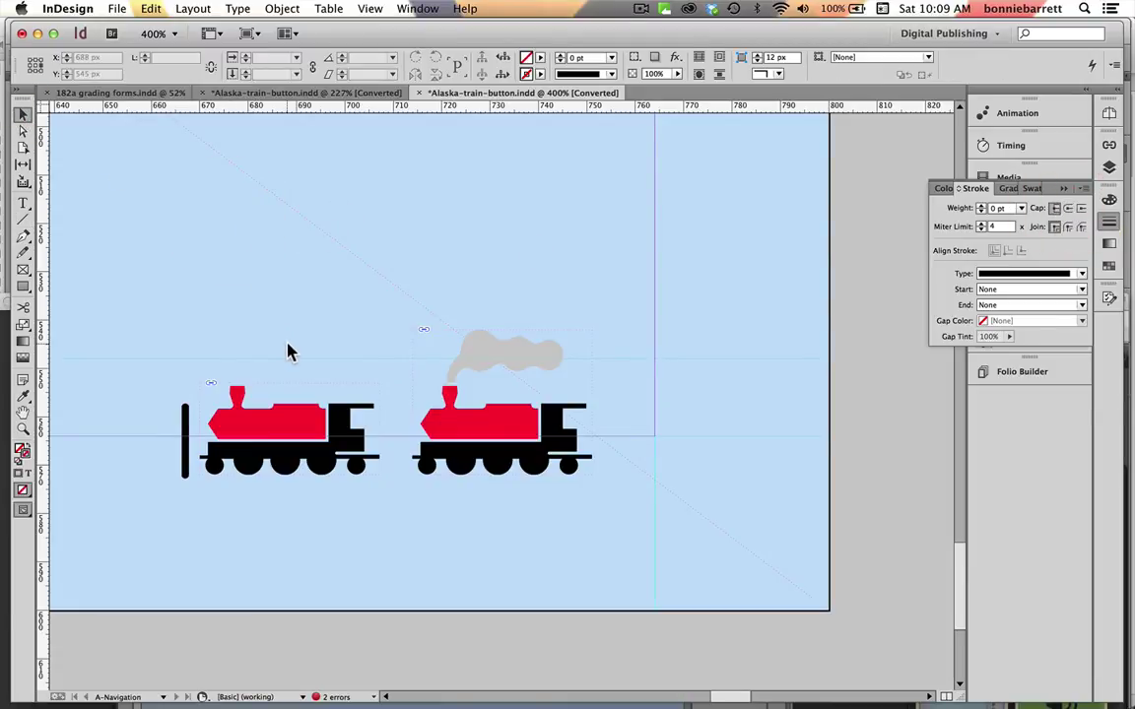
{"action": "left_click", "coordinate": [183, 404]}
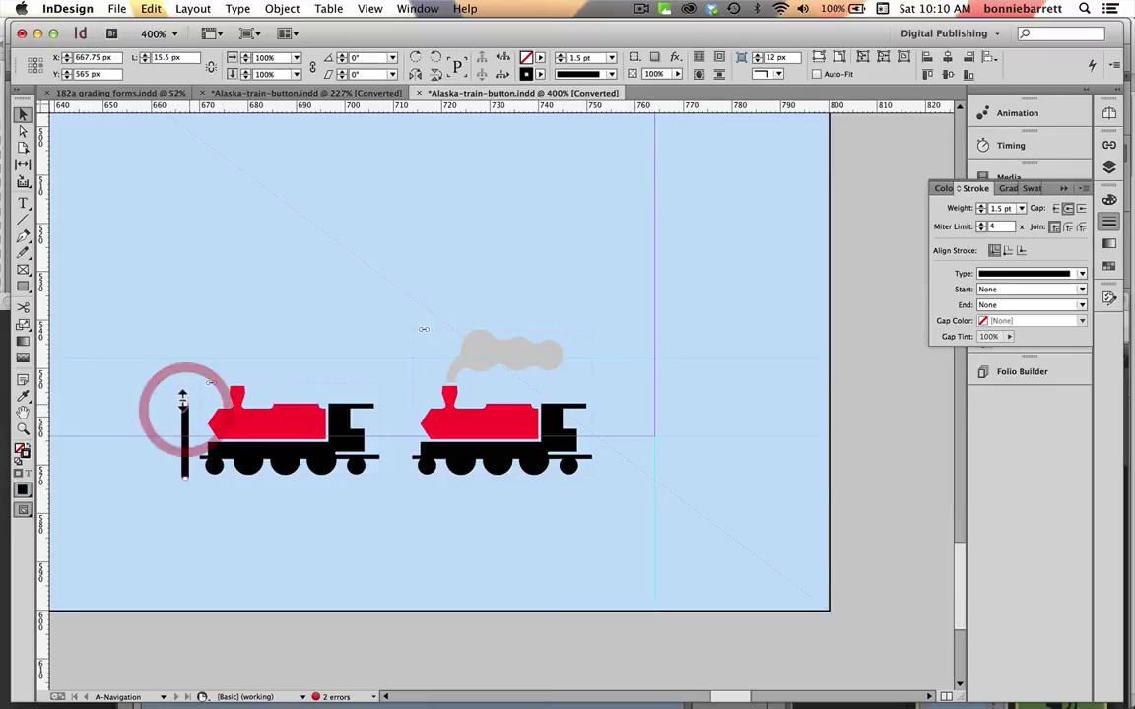
{"action": "left_click_drag", "start_coordinate": [180, 395], "coordinate": [182, 412]}
{"action": "left_click", "coordinate": [152, 392]}
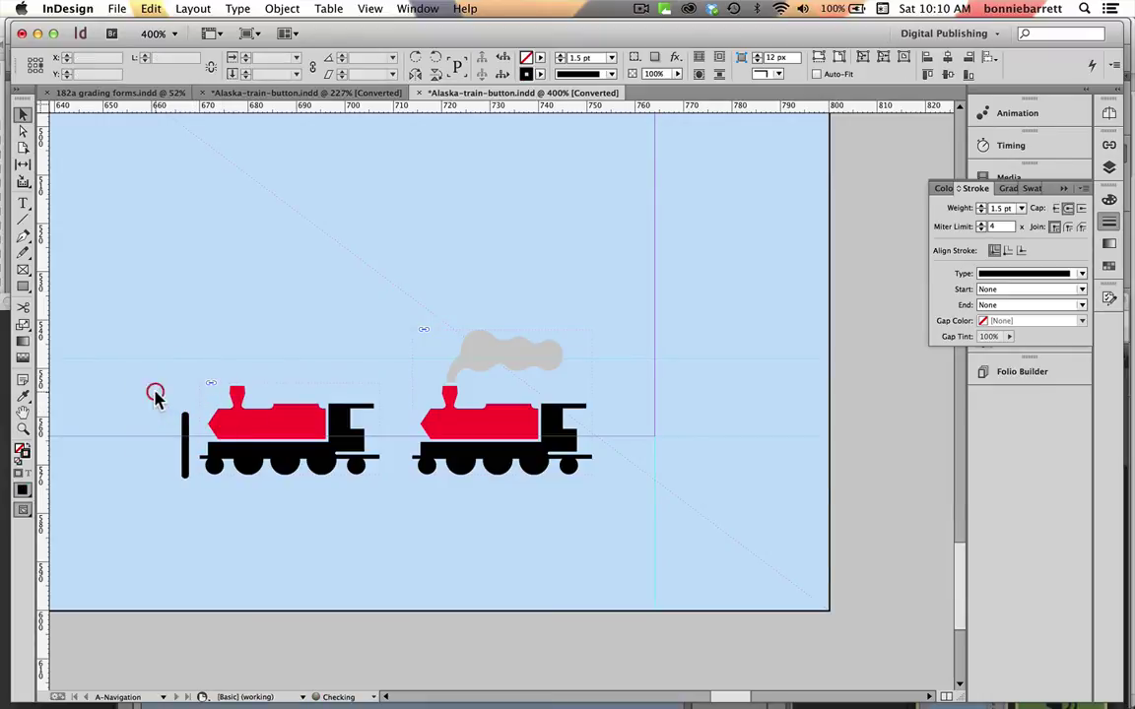
{"action": "left_click", "coordinate": [182, 470]}
{"action": "left_click_drag", "start_coordinate": [183, 473], "coordinate": [152, 468]}
{"action": "left_click", "coordinate": [138, 474]}
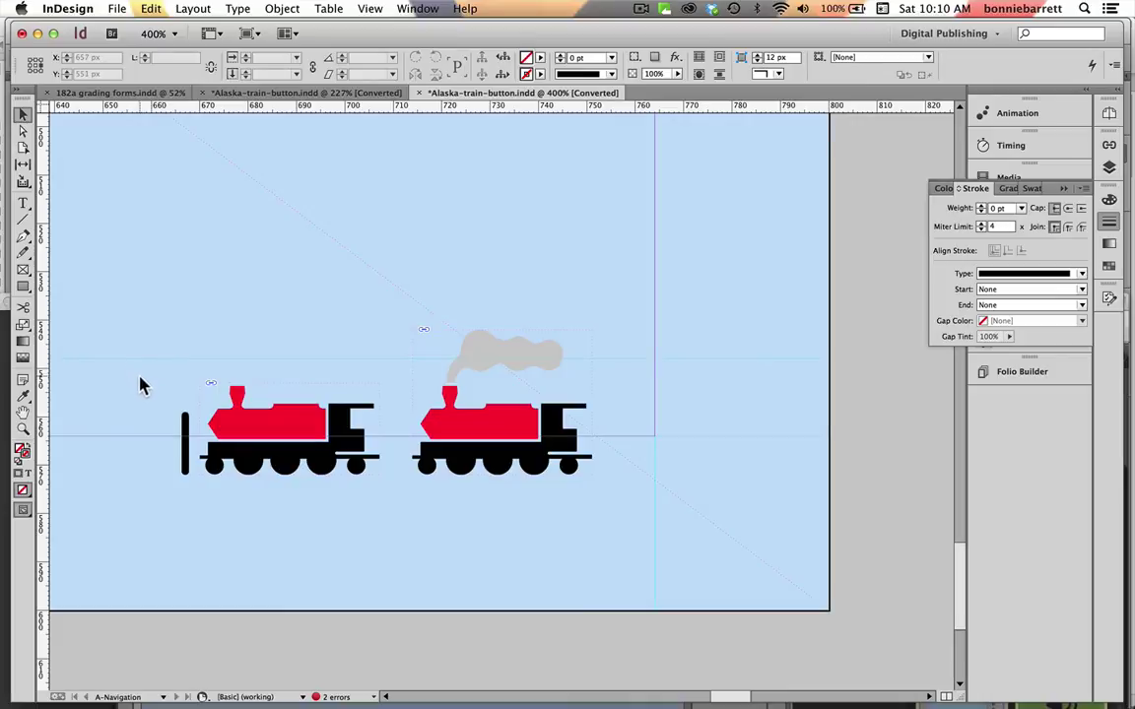
{"action": "left_click_drag", "start_coordinate": [146, 387], "coordinate": [268, 426]}
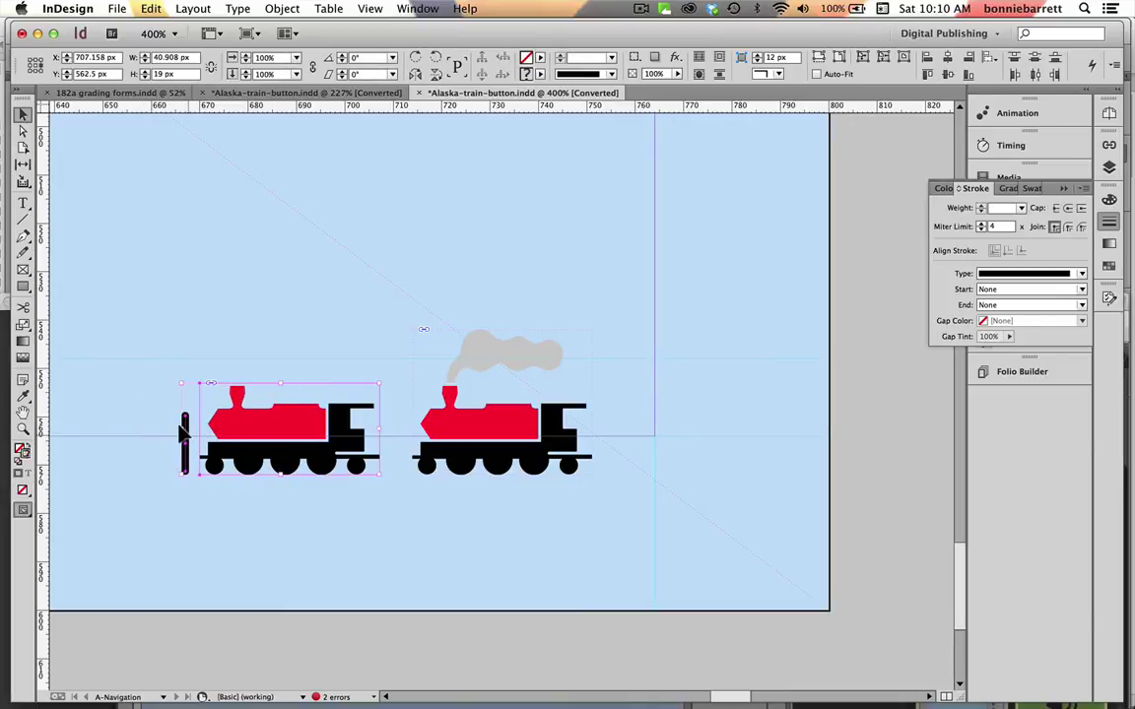
Group the bar with the left train and nudge the right train closer
{"action": "left_click", "coordinate": [282, 9]}
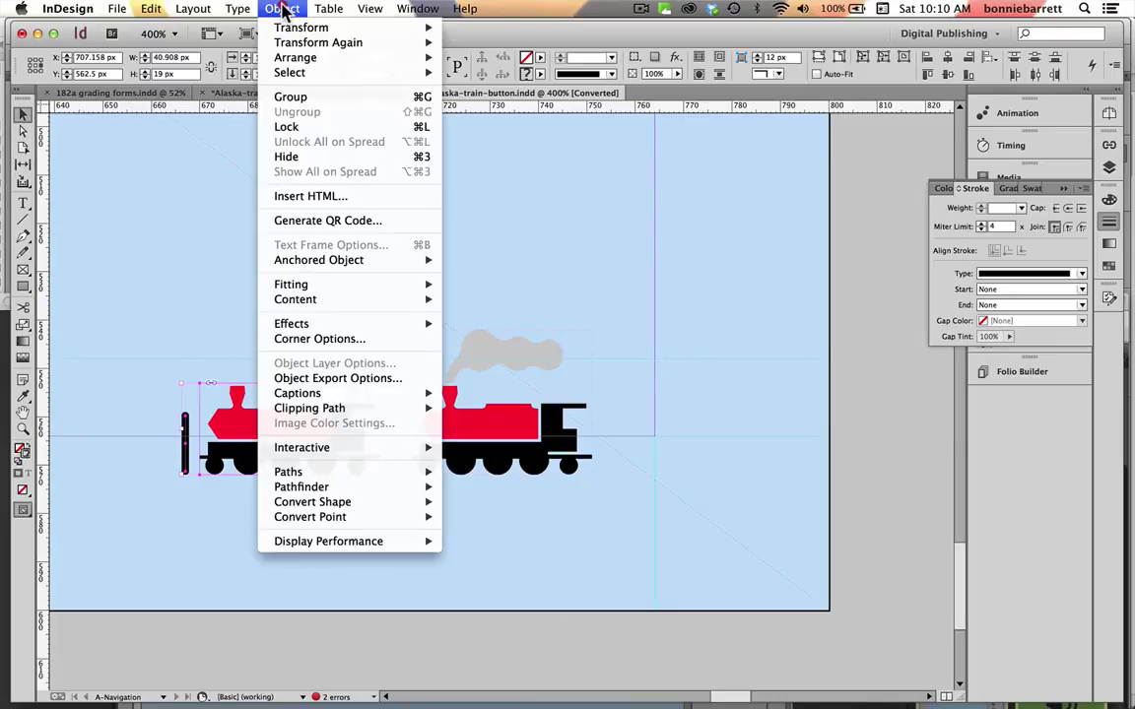
{"action": "left_click", "coordinate": [284, 99]}
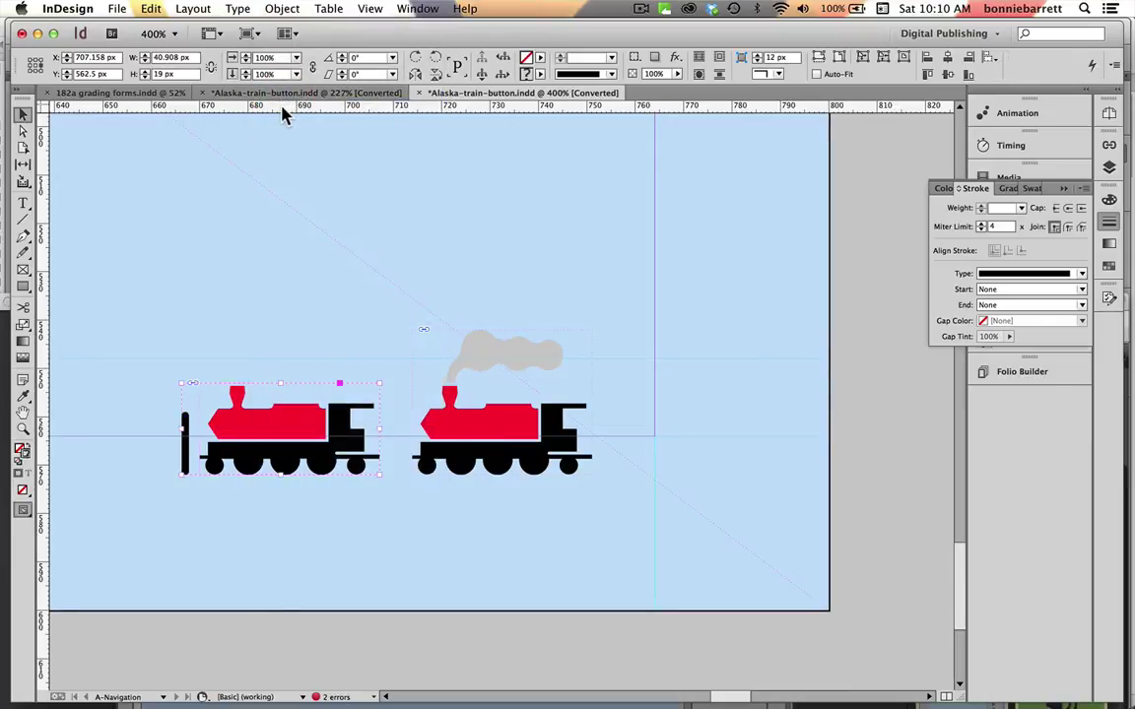
{"action": "left_click", "coordinate": [286, 430]}
{"action": "left_click", "coordinate": [502, 402], "text": "shift"}
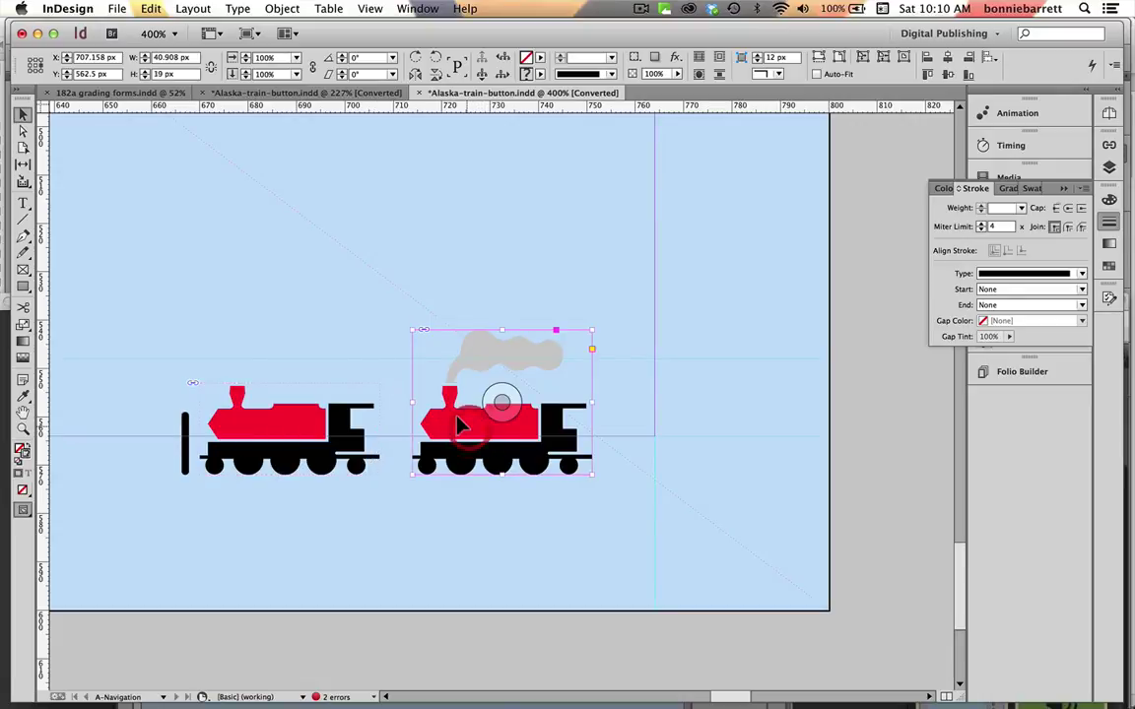
{"action": "left_click_drag", "start_coordinate": [463, 426], "coordinate": [451, 423]}
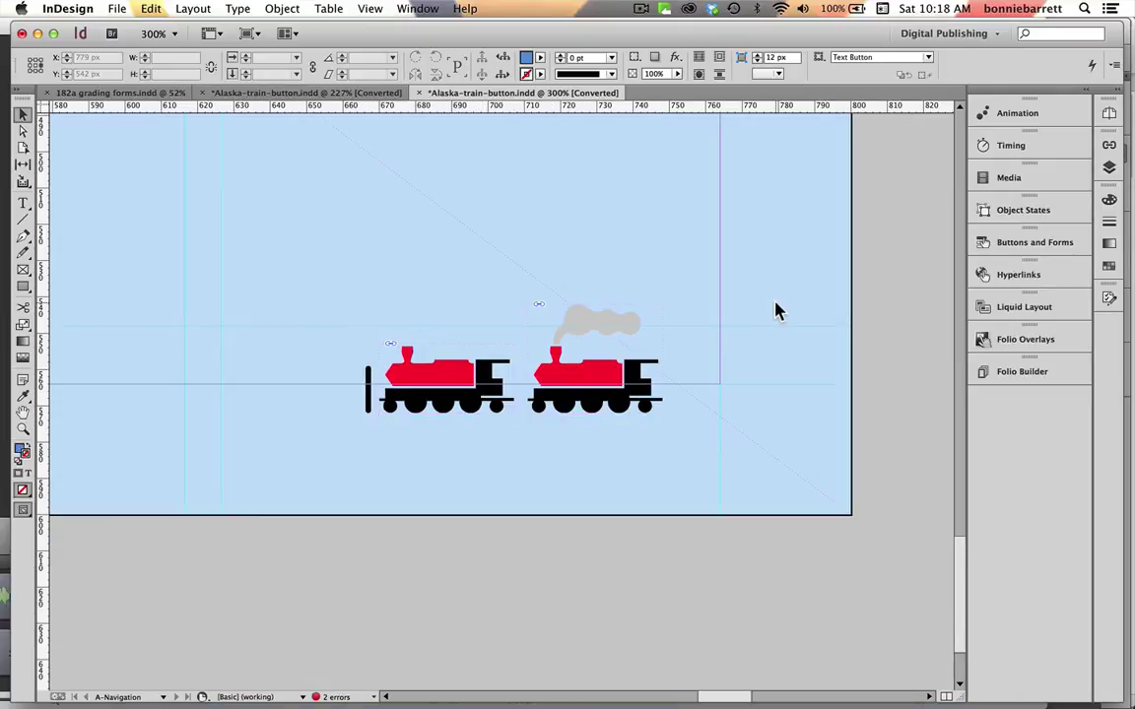
Select both trains and Alt-flip horizontally to add a mirrored copy, making four trains
{"action": "left_click", "coordinate": [589, 362]}
{"action": "left_click", "coordinate": [337, 293]}
{"action": "left_click_drag", "start_coordinate": [321, 287], "coordinate": [697, 450]}
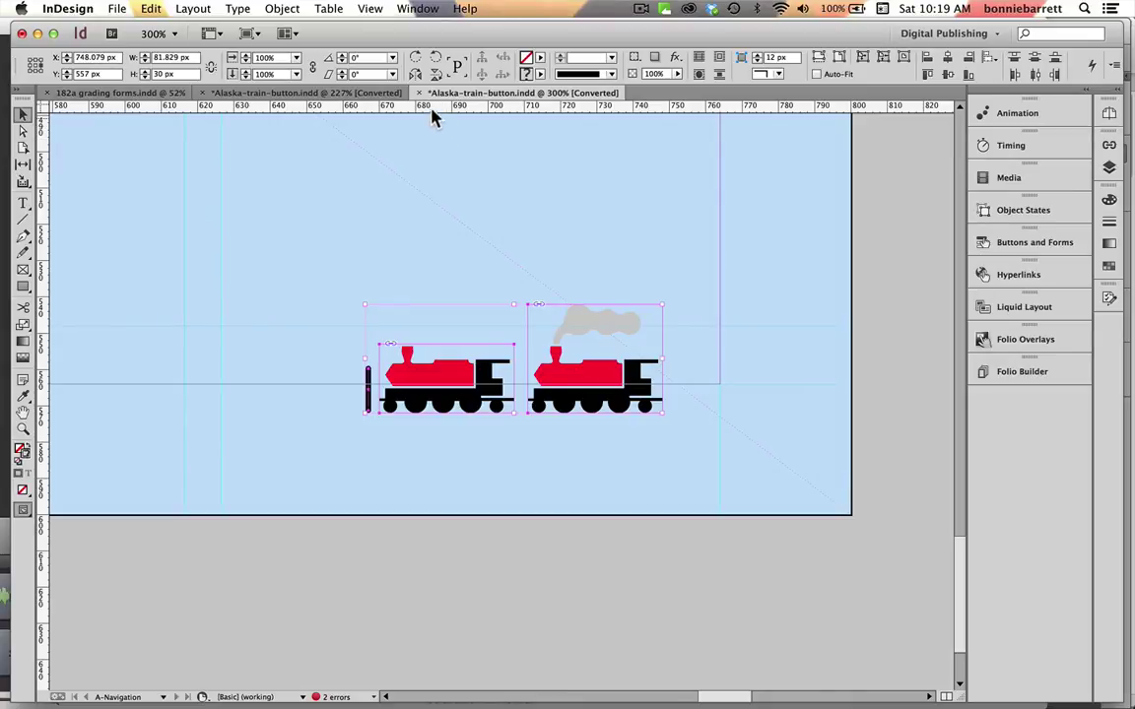
{"action": "key", "text": "alt"}
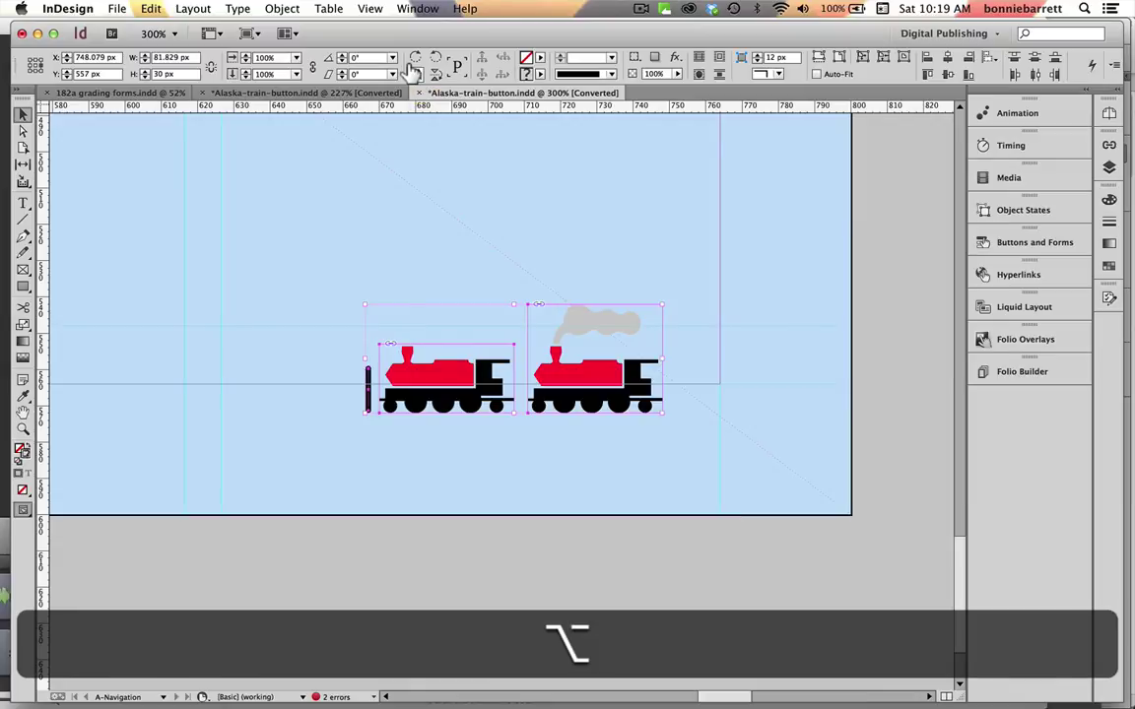
{"action": "left_click", "coordinate": [412, 73], "text": "alt"}
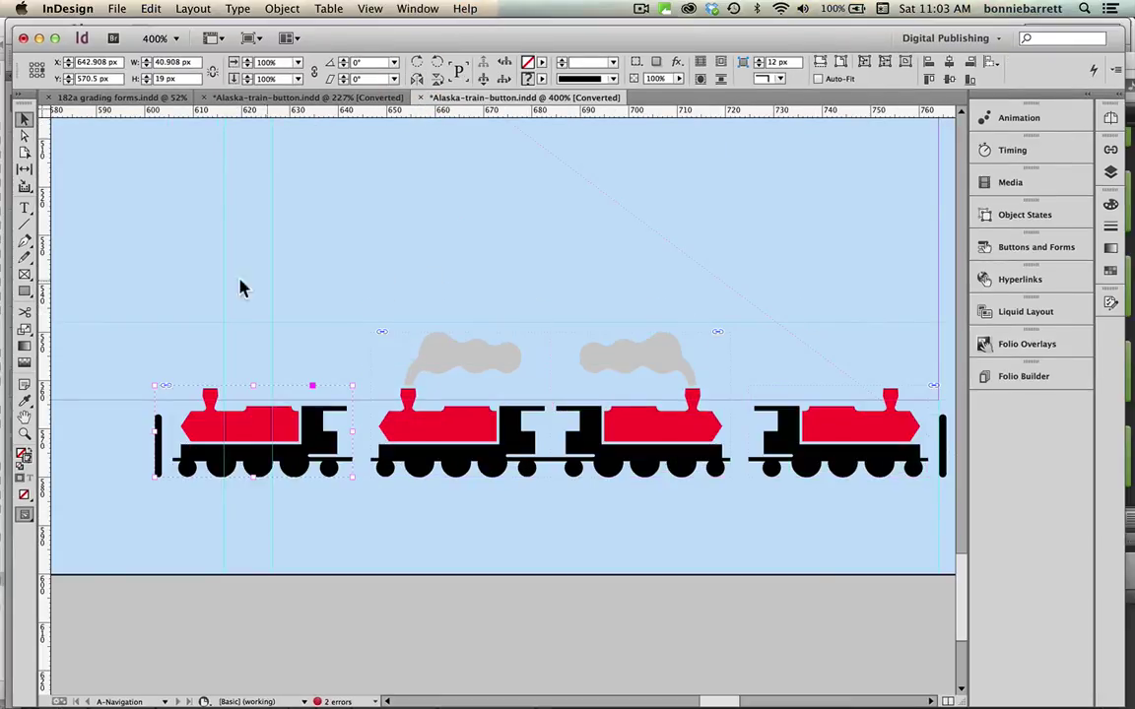
{"action": "left_click", "coordinate": [261, 430]}
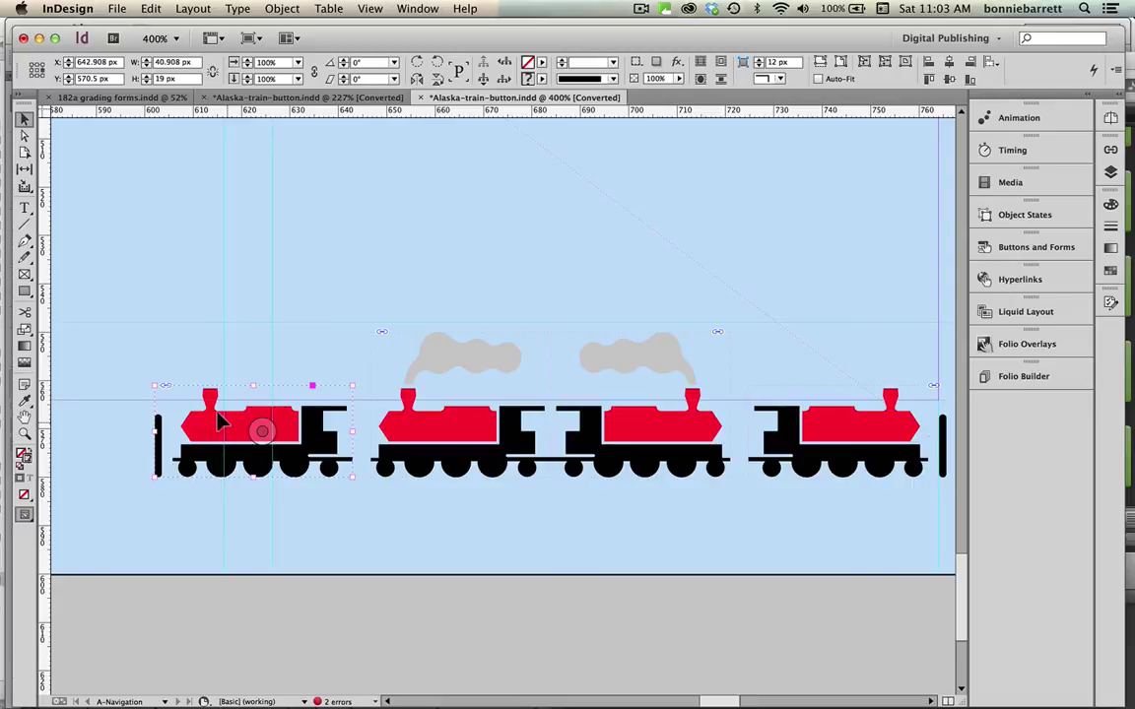
{"action": "left_click", "coordinate": [638, 400]}
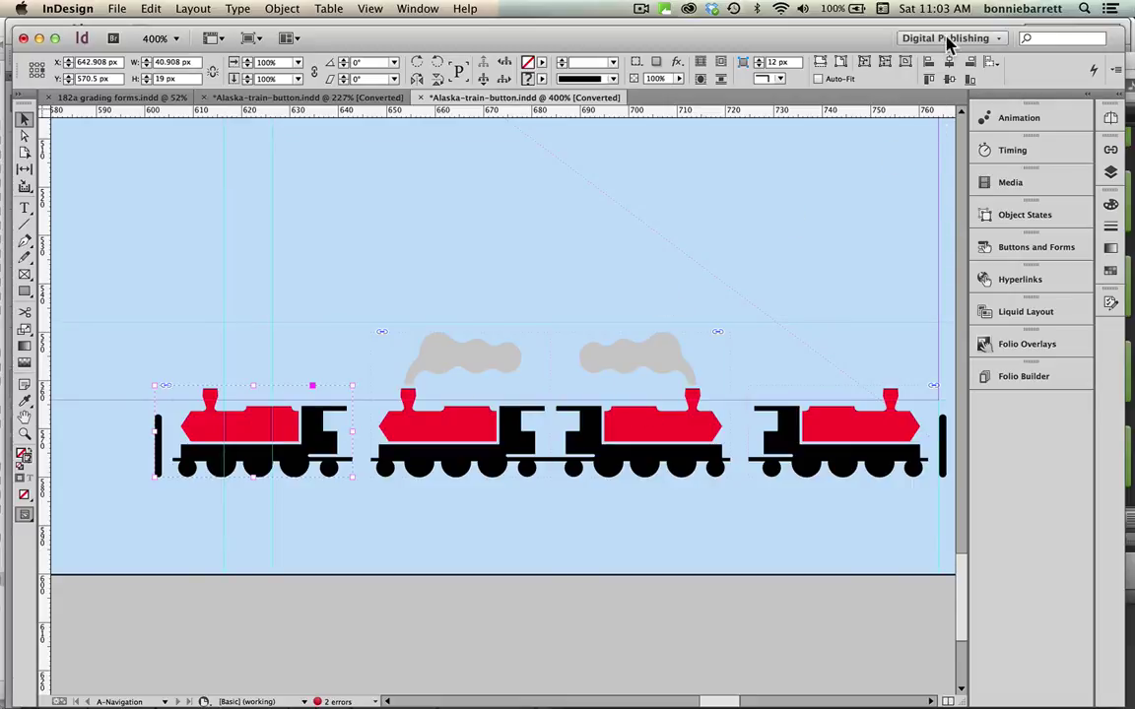
Make the left train group a button, rename it, and add a Go To First Page action
{"action": "left_click", "coordinate": [1006, 251]}
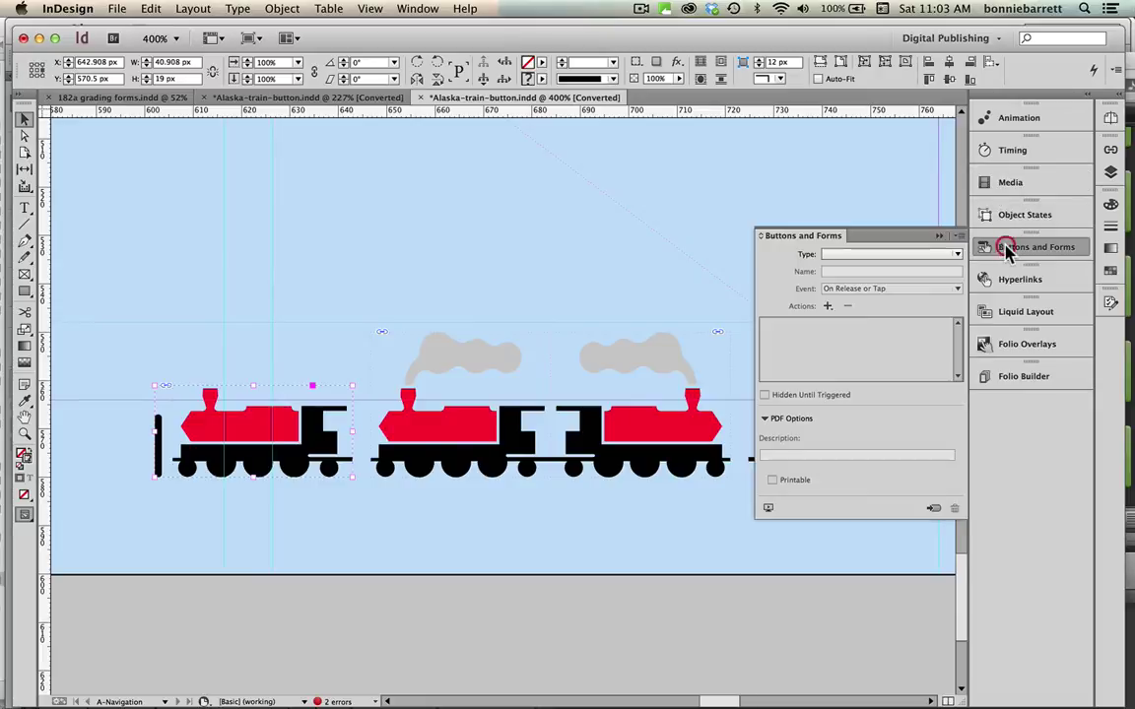
{"action": "left_click", "coordinate": [877, 258]}
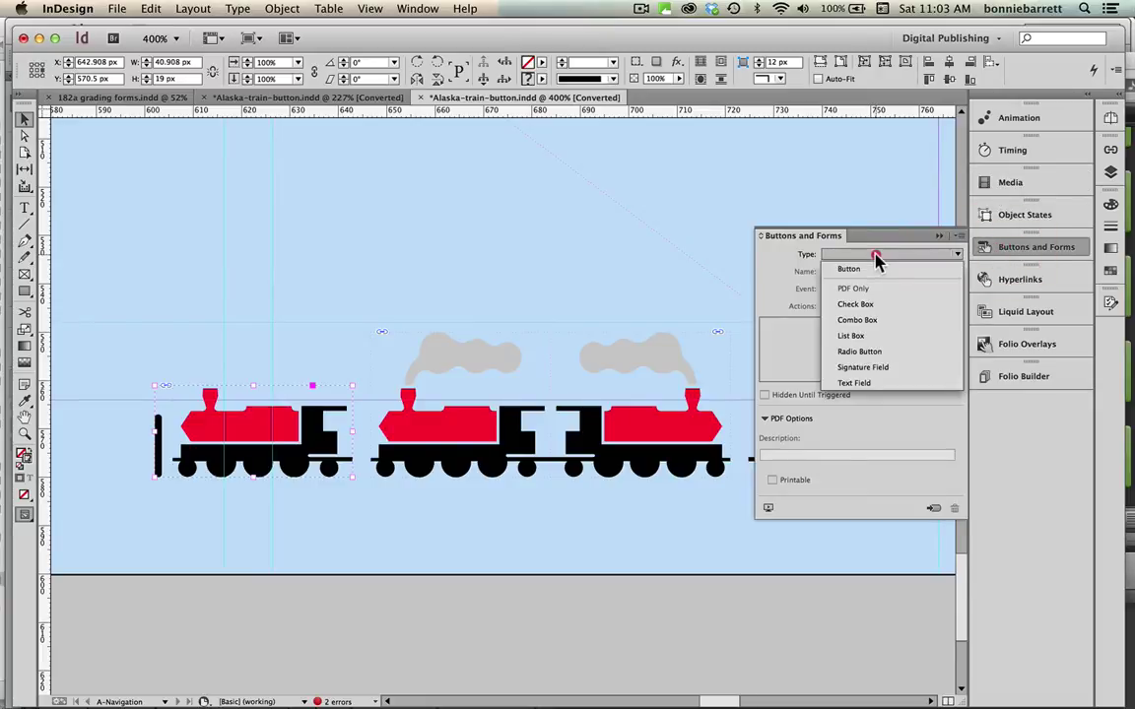
{"action": "left_click", "coordinate": [873, 264]}
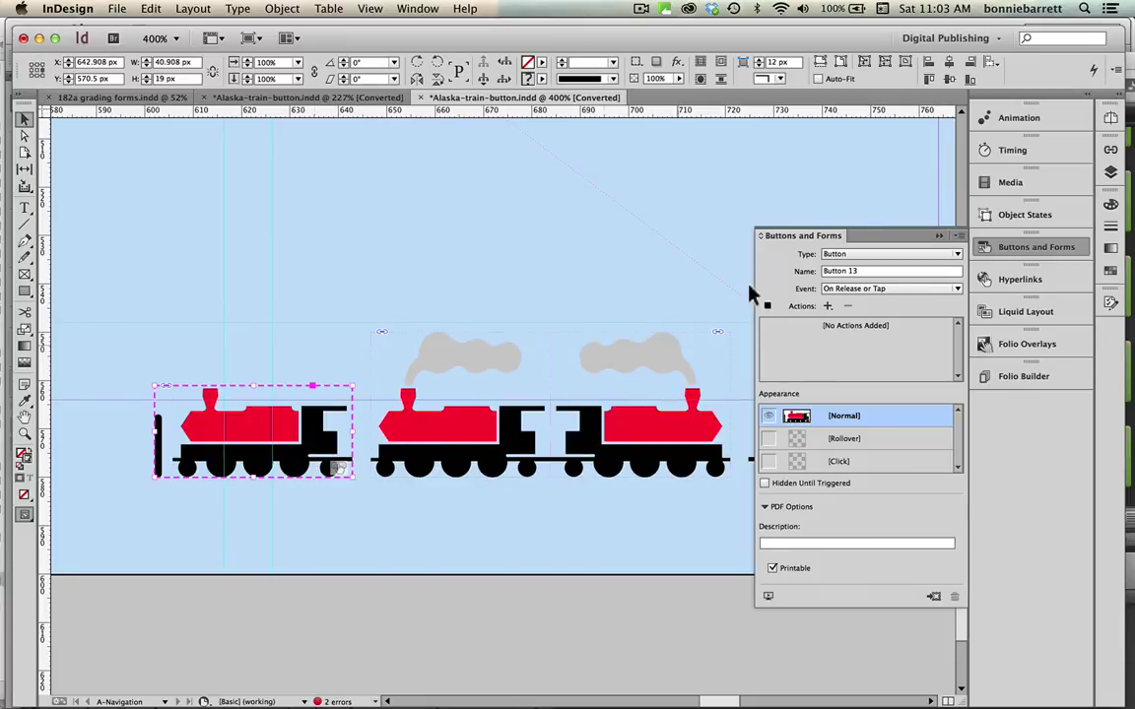
{"action": "left_click", "coordinate": [793, 271]}
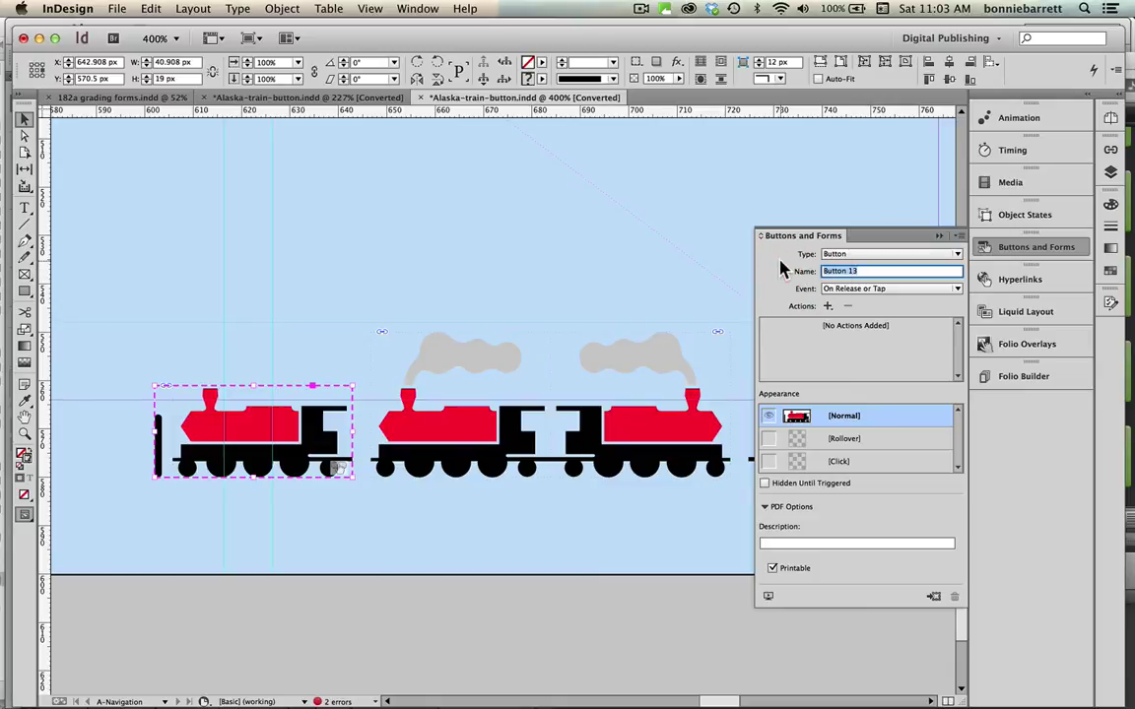
{"action": "type", "text": "go to first page"}
{"action": "left_click", "coordinate": [828, 306]}
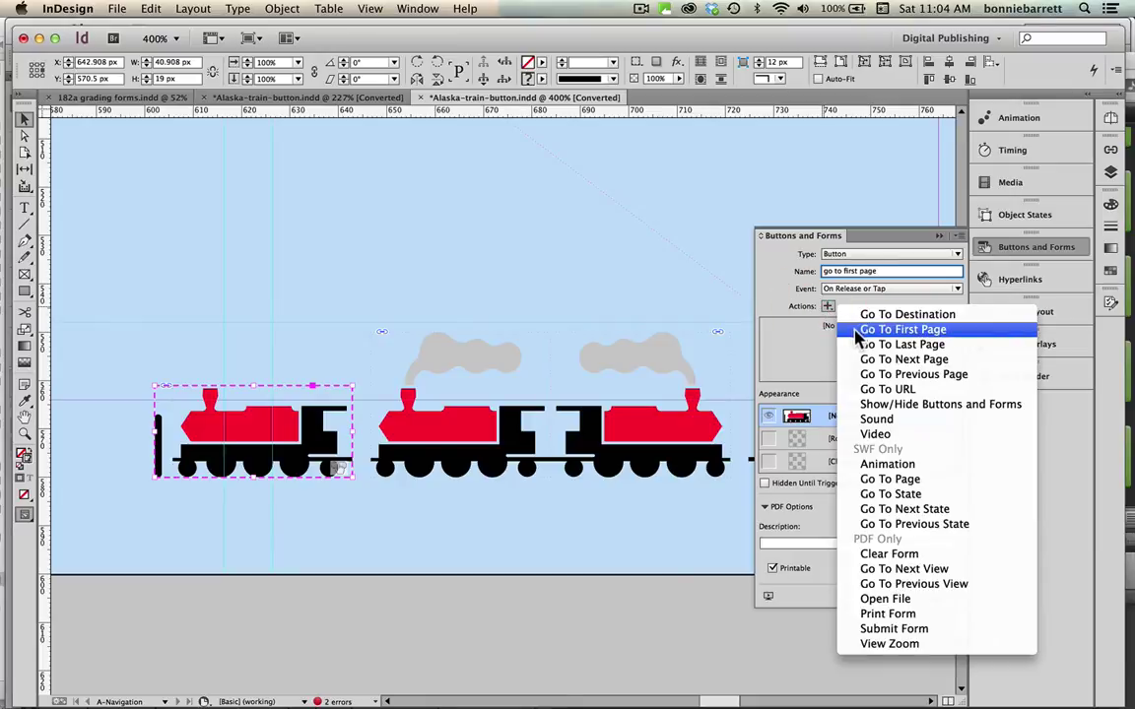
{"action": "left_click", "coordinate": [857, 332]}
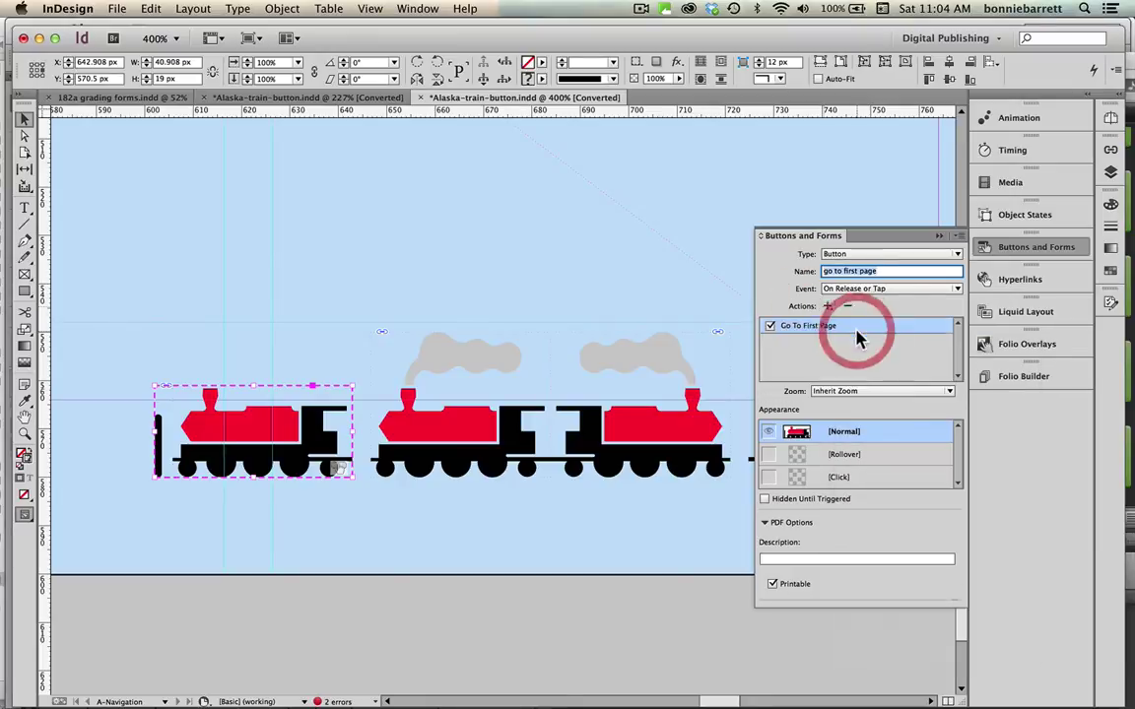
Give its Rollover state 50% opacity and a Satin effect, then return to Normal
{"action": "left_click", "coordinate": [826, 459]}
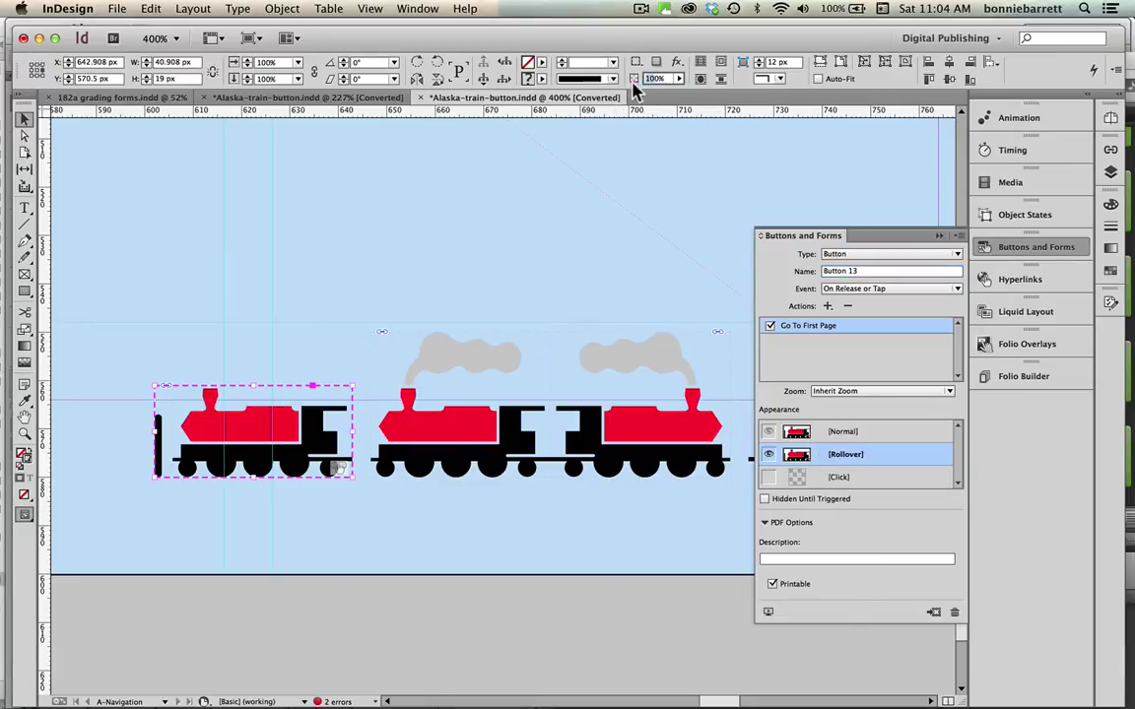
{"action": "type", "text": "50"}
{"action": "left_click", "coordinate": [676, 62]}
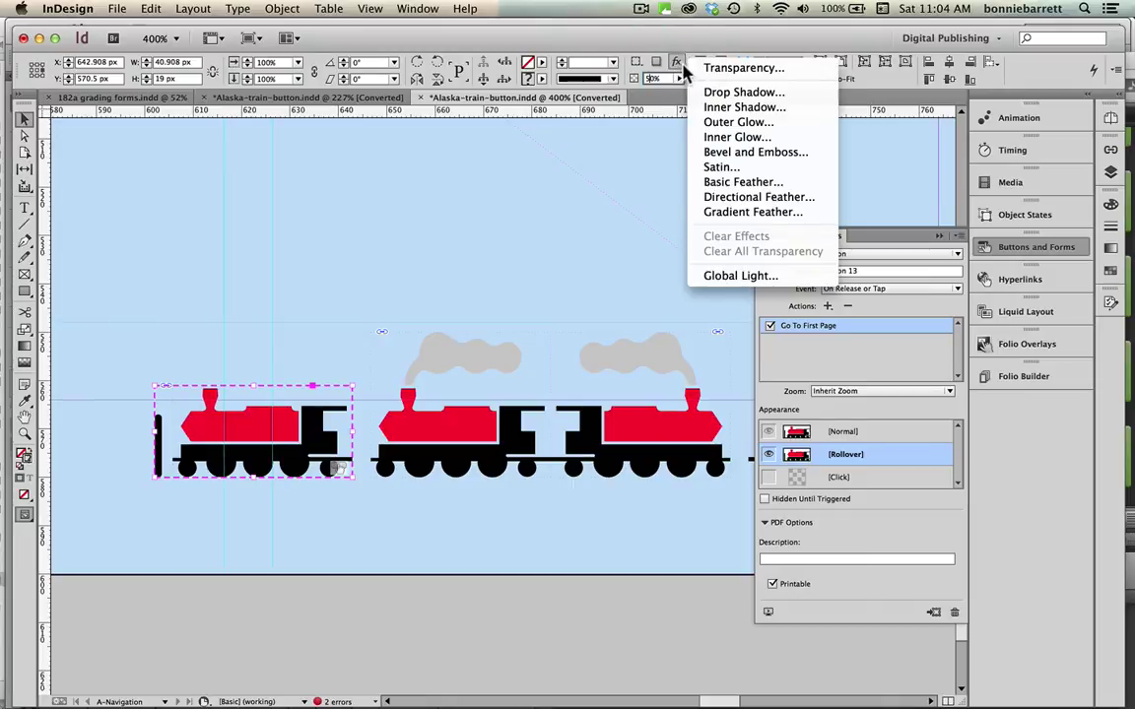
{"action": "left_click", "coordinate": [719, 169]}
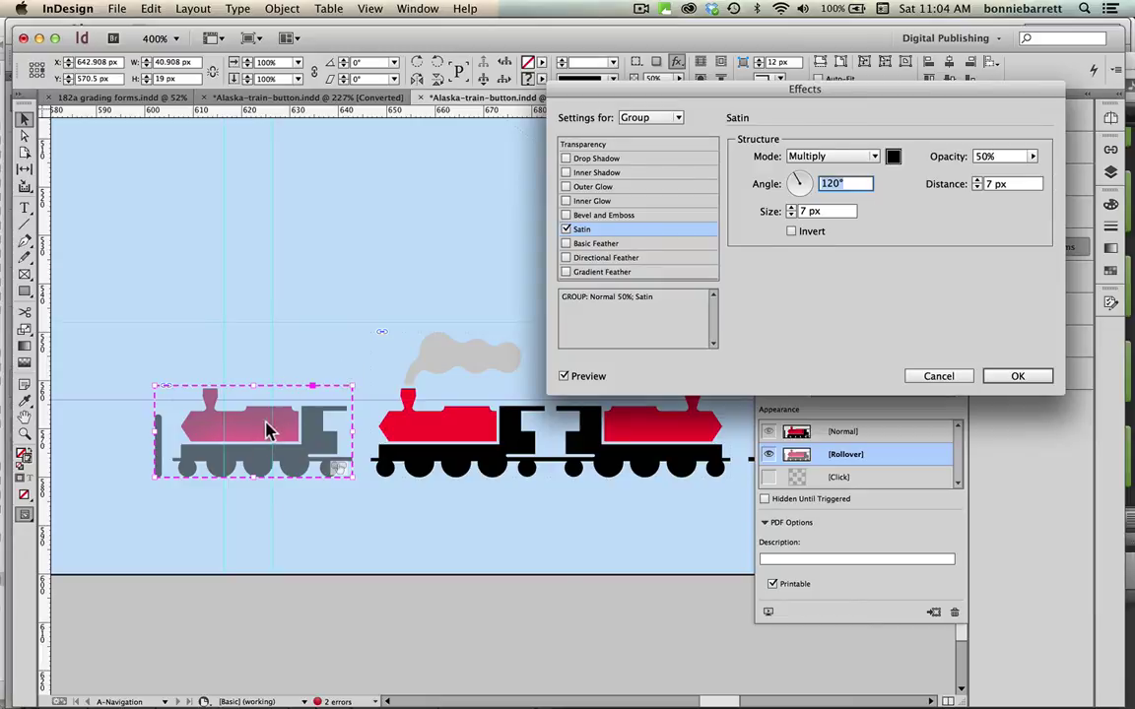
{"action": "left_click", "coordinate": [1014, 378]}
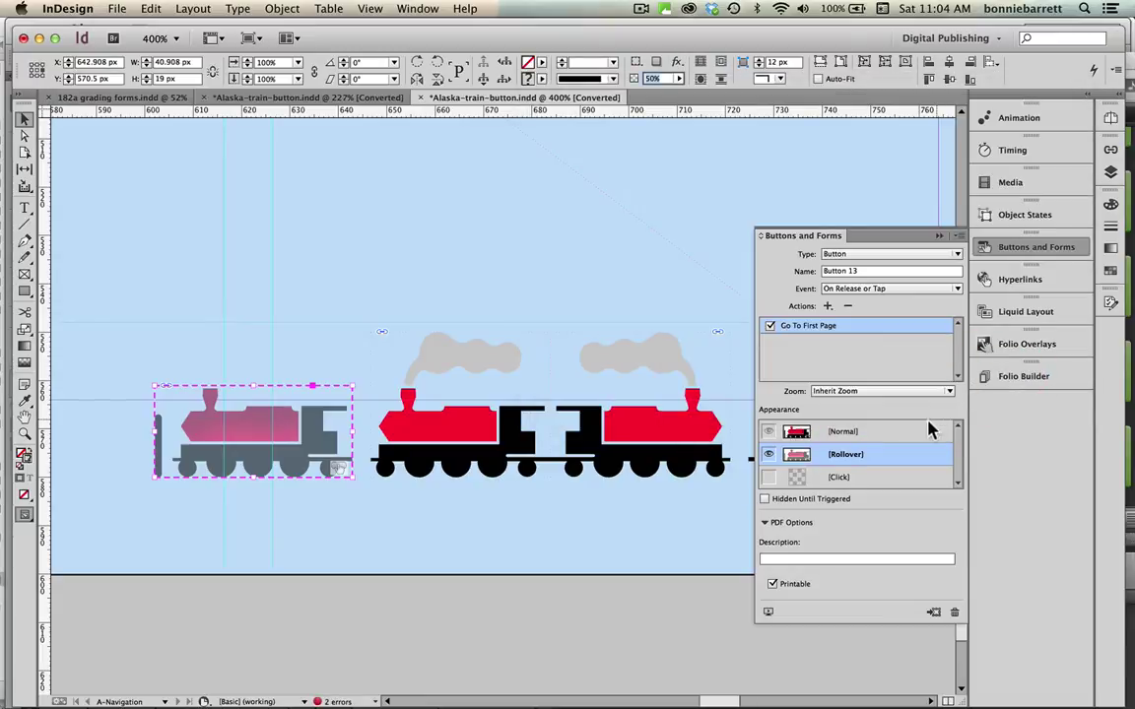
{"action": "left_click", "coordinate": [885, 431]}
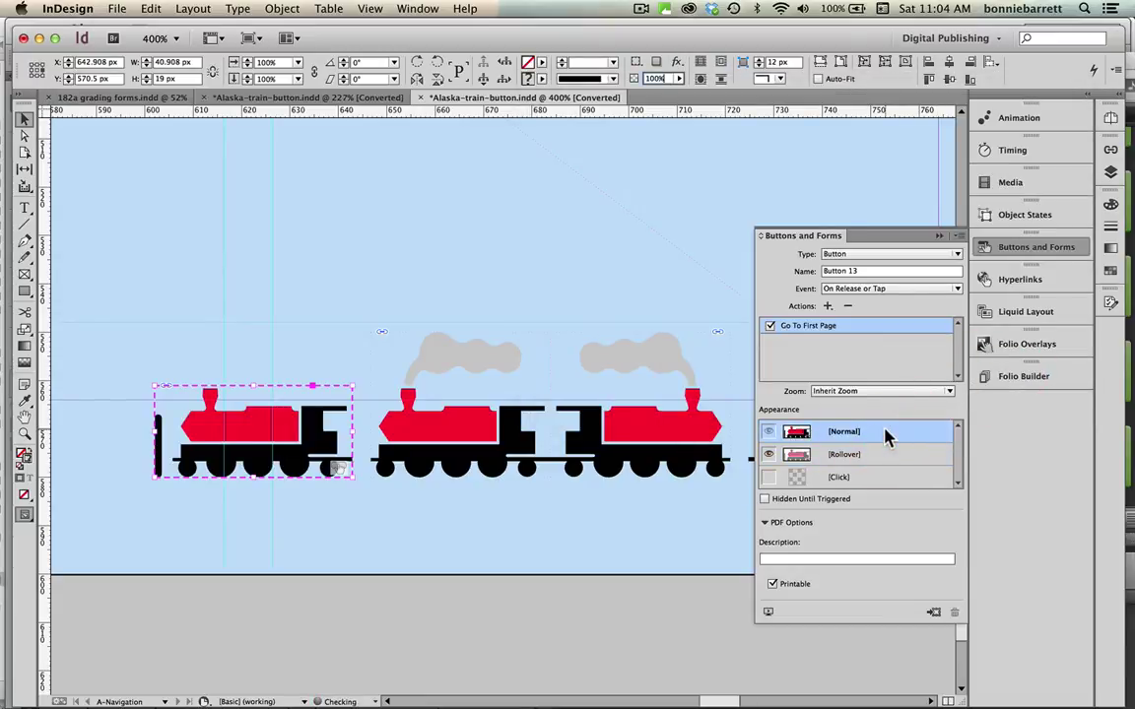
{"action": "left_click", "coordinate": [435, 425]}
Make the middle train a button, rename it, and add a Go To Previous Page action
{"action": "left_click", "coordinate": [839, 254]}
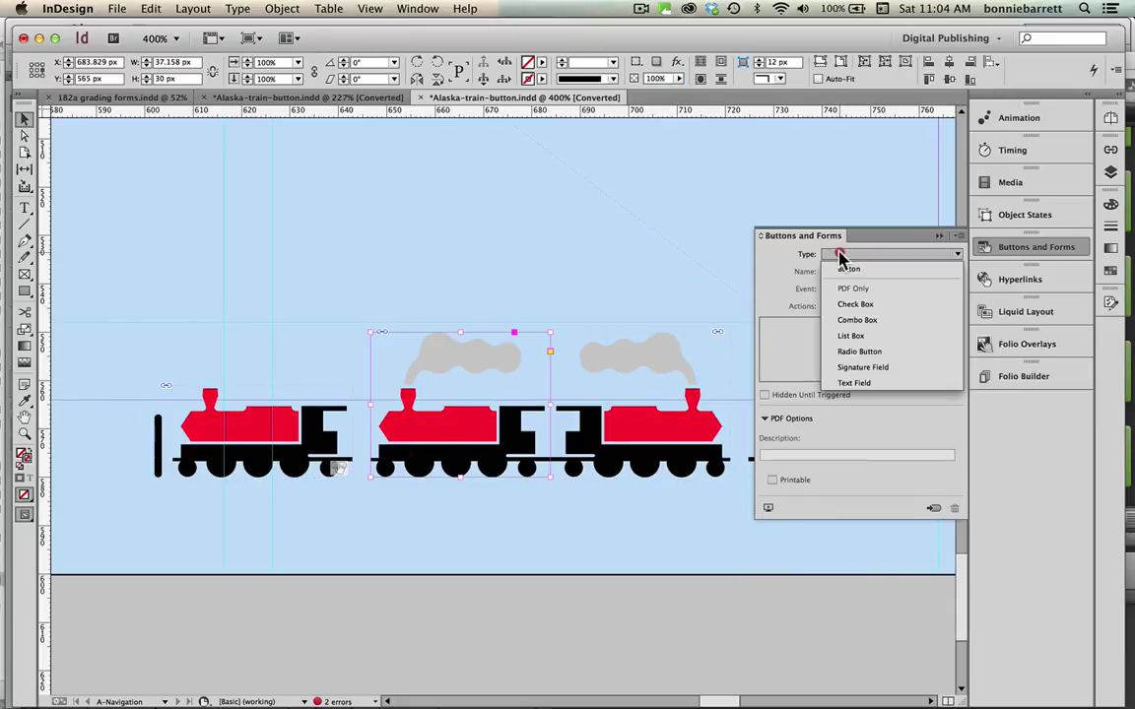
{"action": "left_click", "coordinate": [839, 266]}
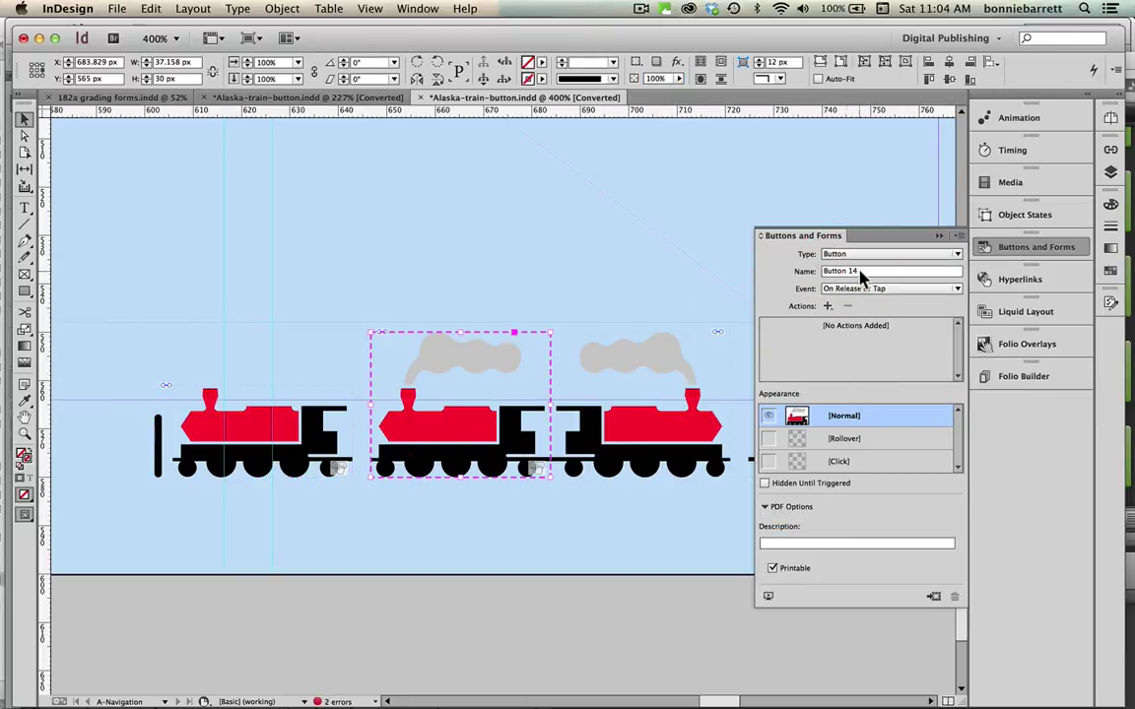
{"action": "left_click", "coordinate": [813, 274]}
{"action": "type", "text": "go to previous page"}
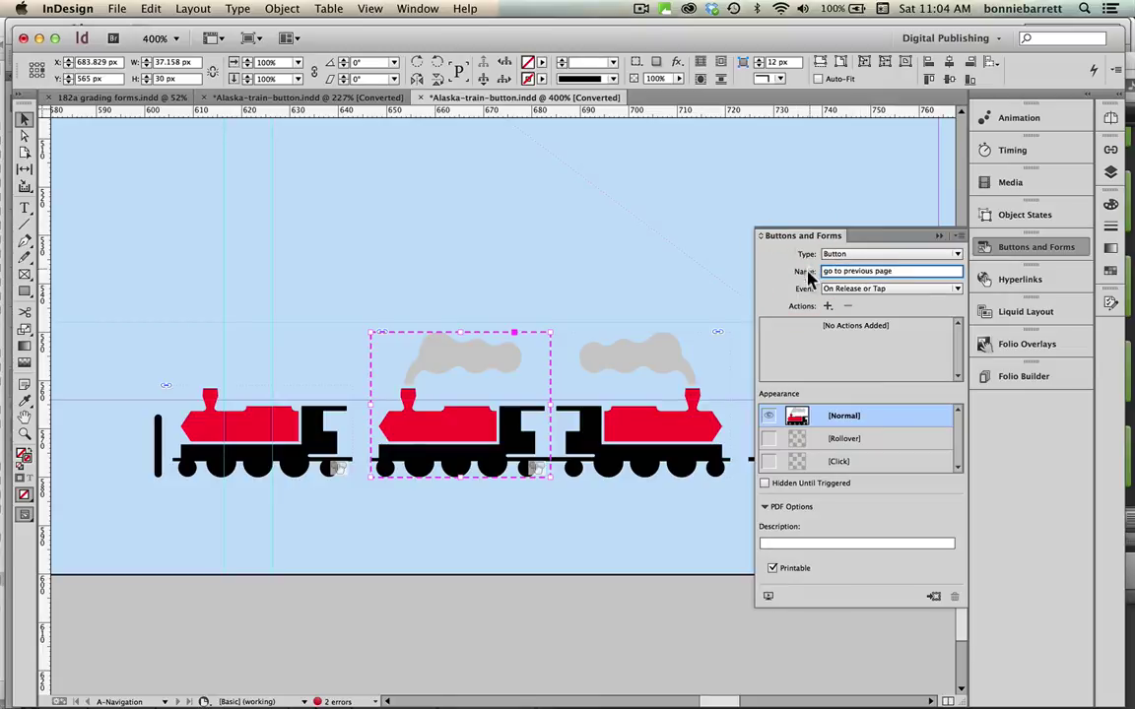
{"action": "left_click", "coordinate": [827, 306]}
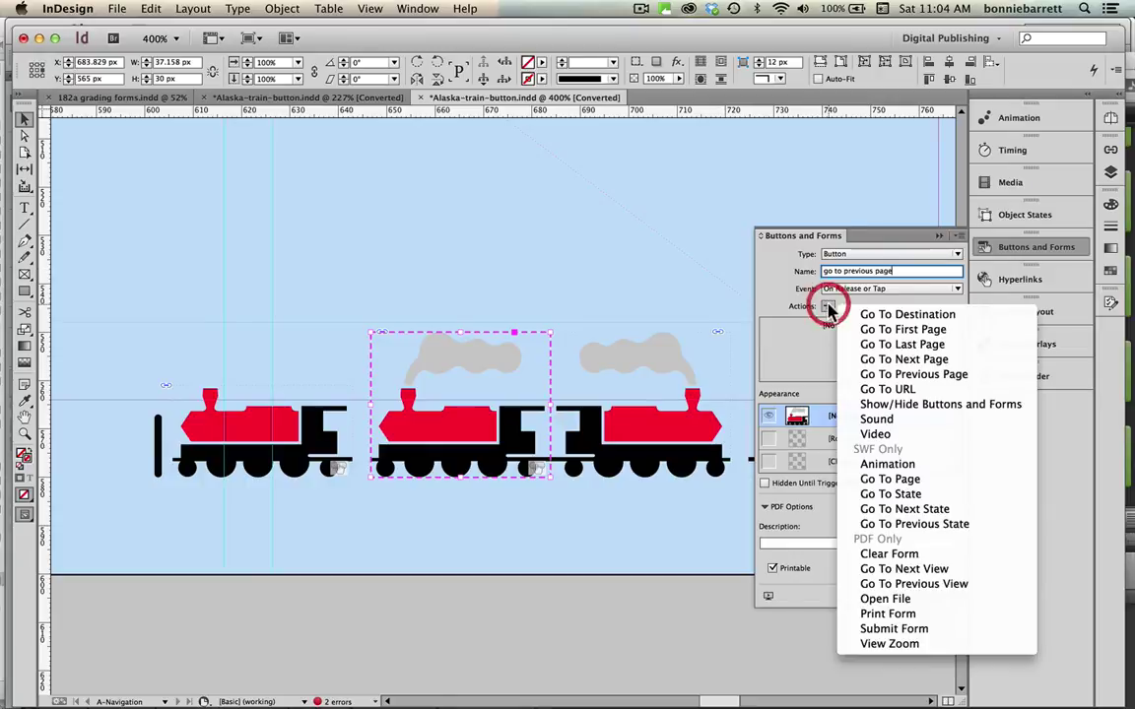
{"action": "left_click", "coordinate": [867, 374]}
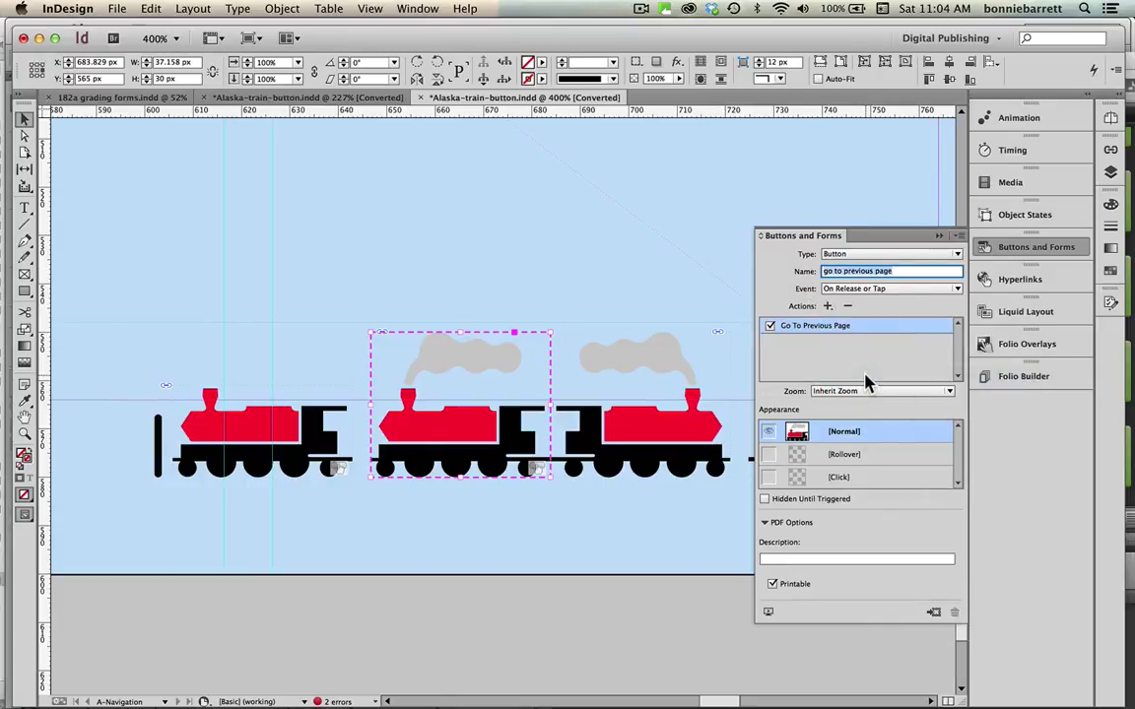
Set its Rollover state to 50% opacity with a Satin effect, then return to Normal
{"action": "left_click", "coordinate": [859, 456]}
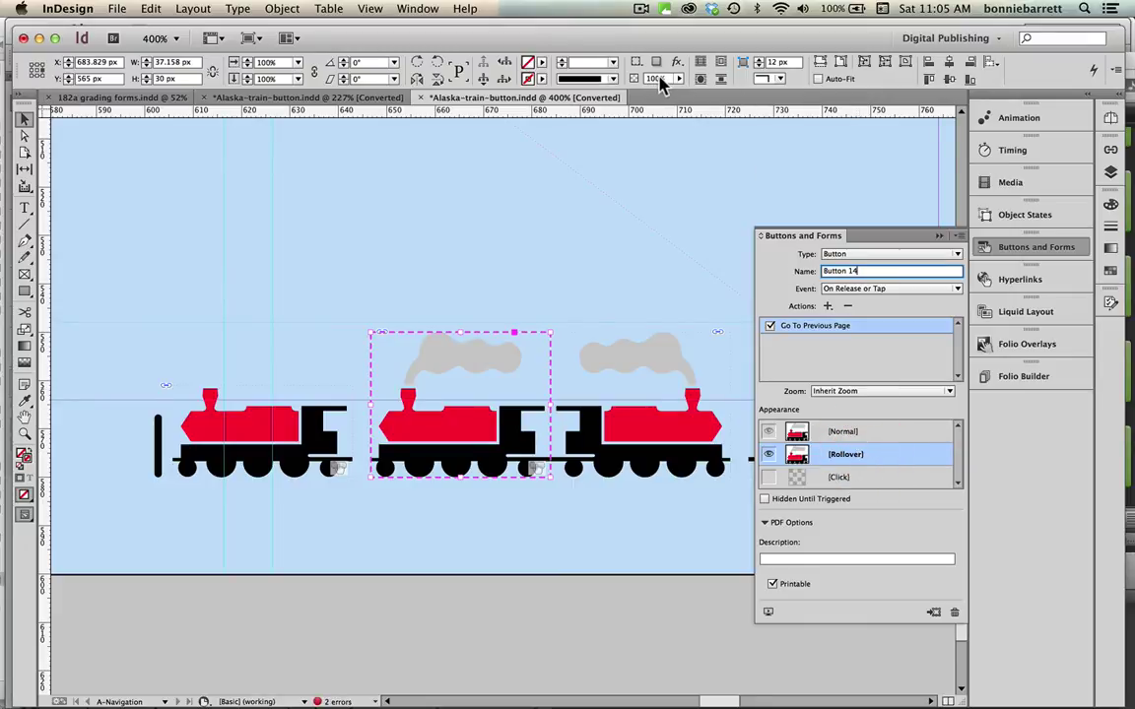
{"action": "left_click", "coordinate": [658, 78]}
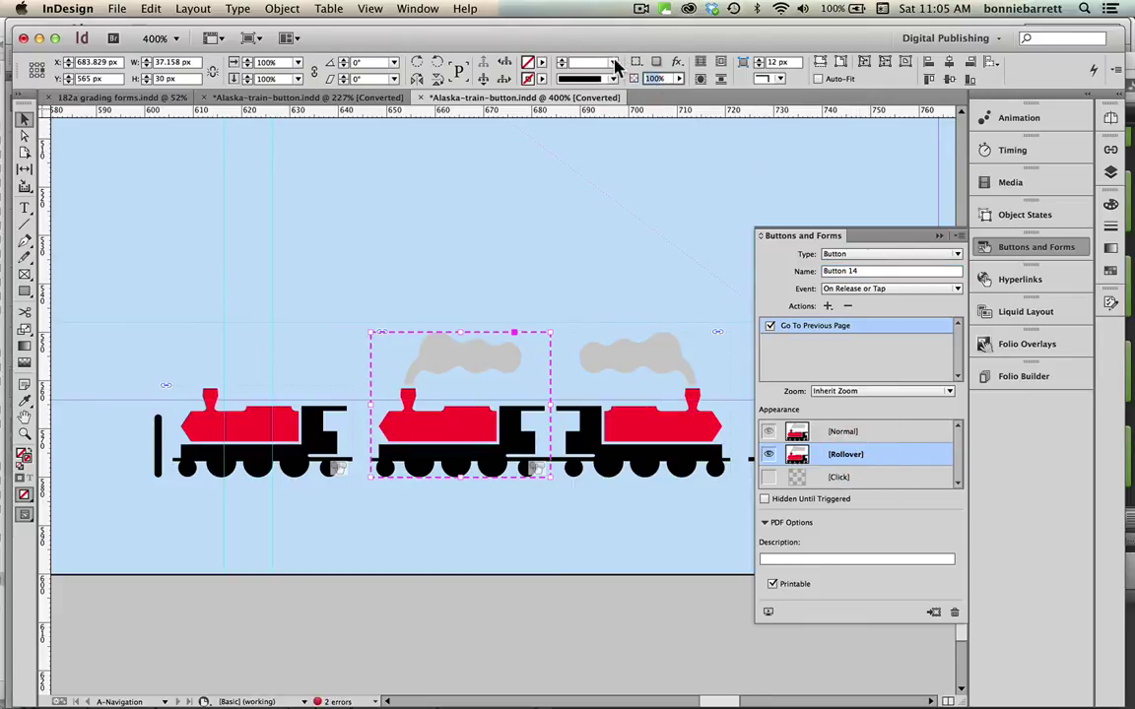
{"action": "left_click", "coordinate": [676, 61]}
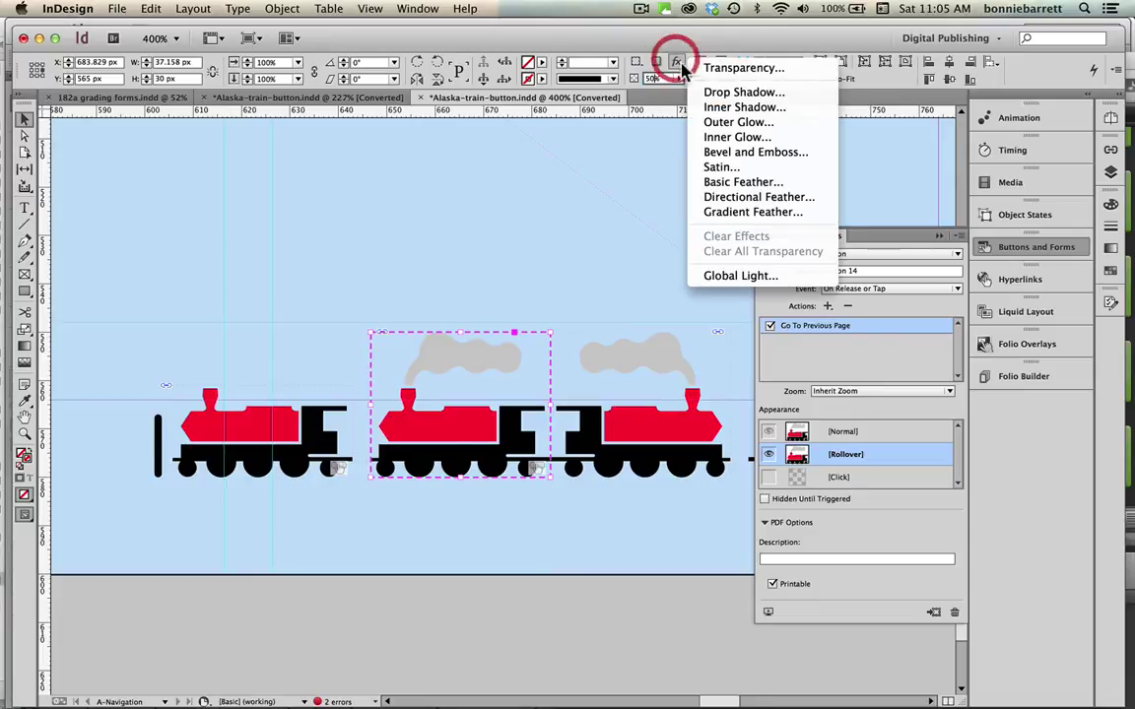
{"action": "left_click", "coordinate": [715, 169]}
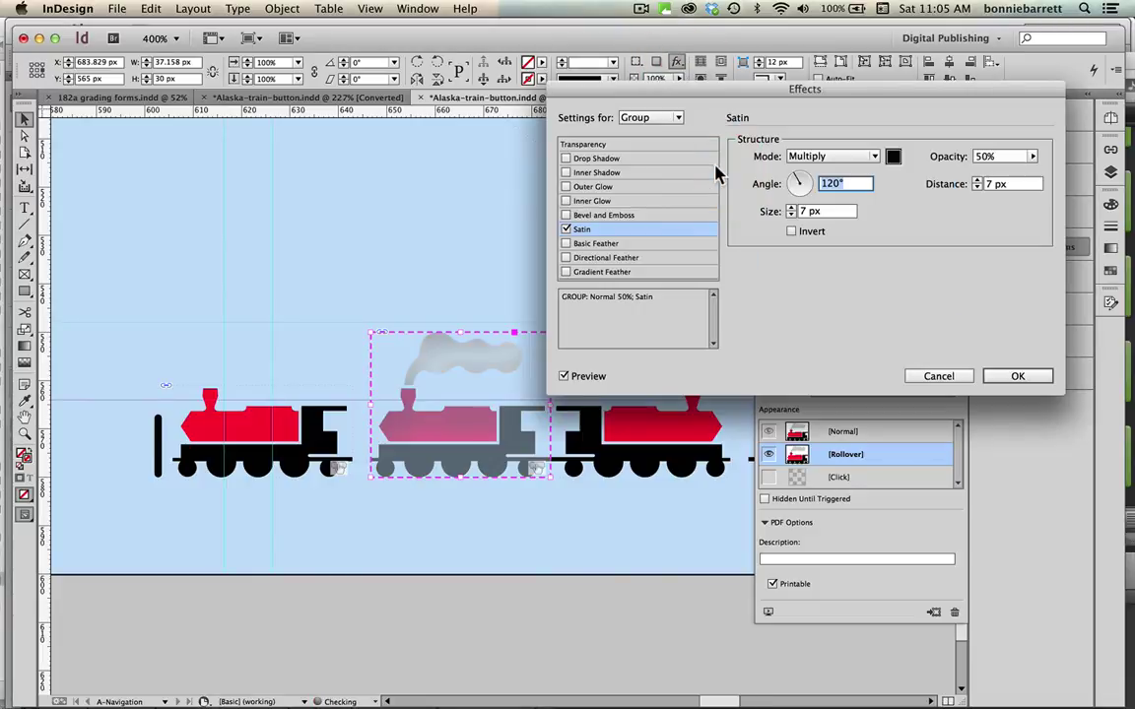
{"action": "left_click", "coordinate": [1017, 377]}
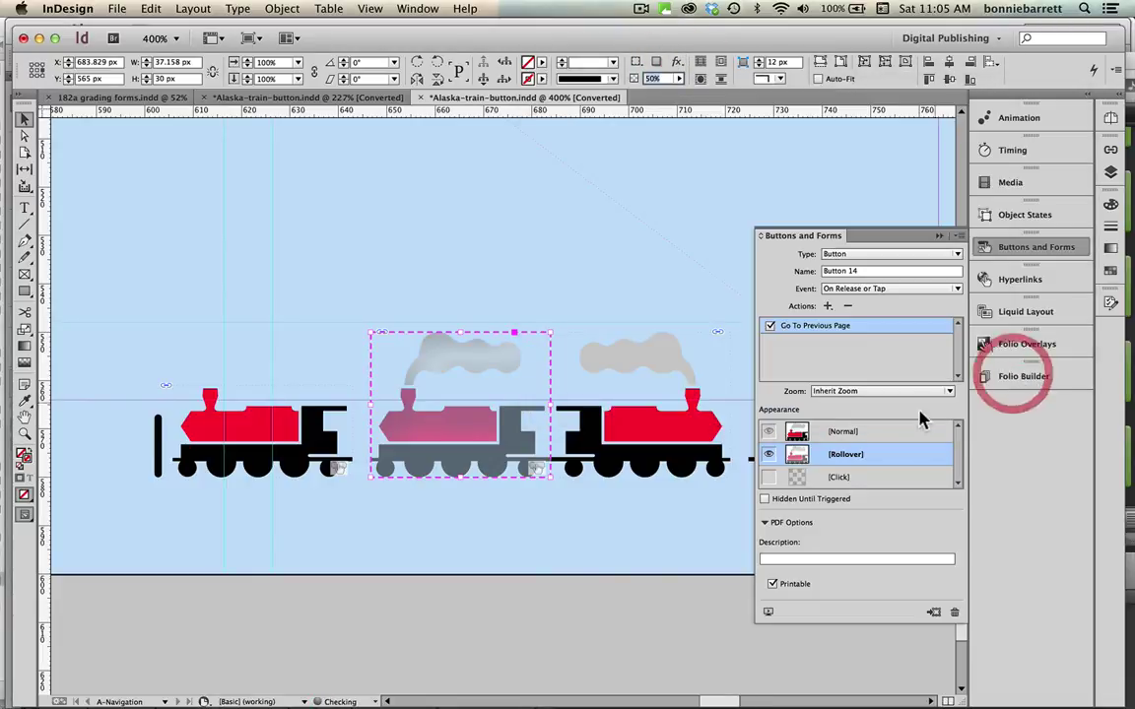
{"action": "left_click", "coordinate": [879, 431]}
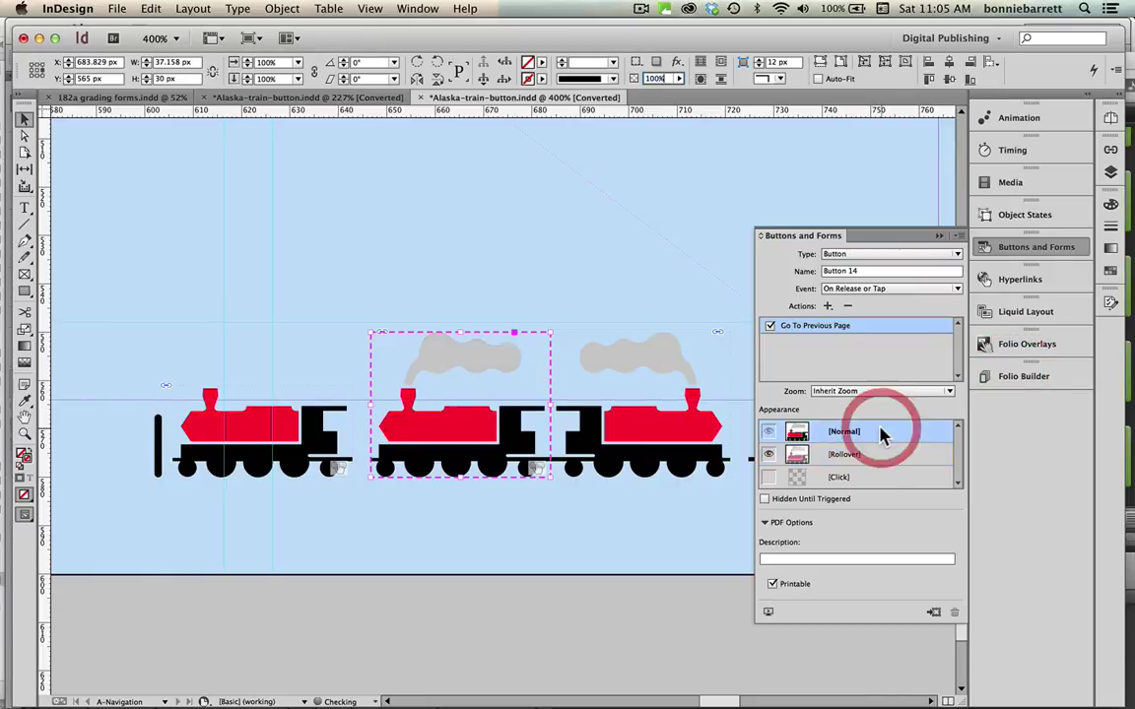
Make the right-hand train a button, rename it, and add a Go To Next Page action
{"action": "left_click", "coordinate": [643, 406]}
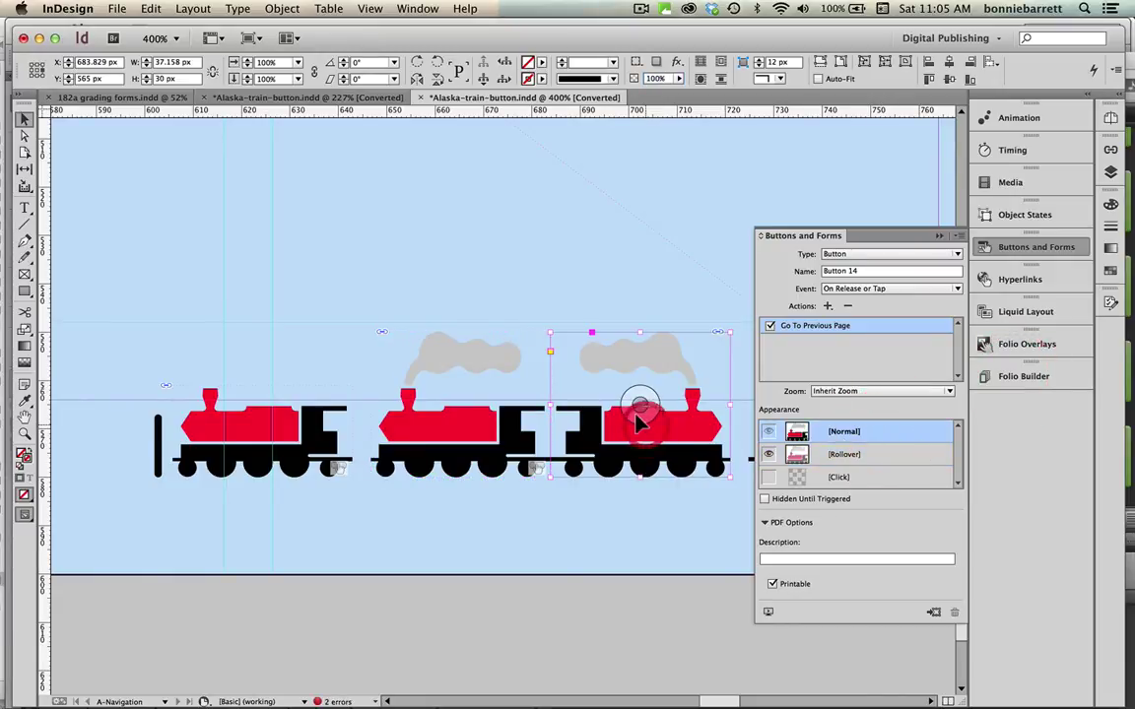
{"action": "left_click", "coordinate": [867, 258]}
{"action": "left_click", "coordinate": [870, 262]}
{"action": "left_click", "coordinate": [849, 272]}
{"action": "type", "text": "go to next page"}
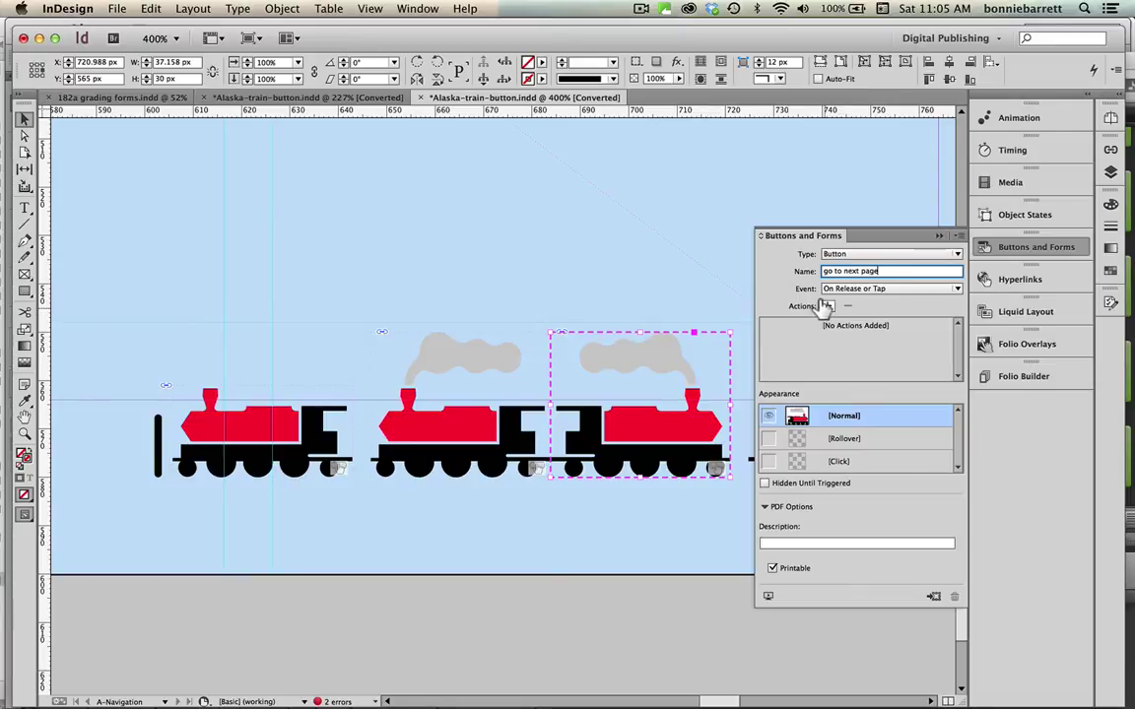
{"action": "left_click", "coordinate": [827, 306]}
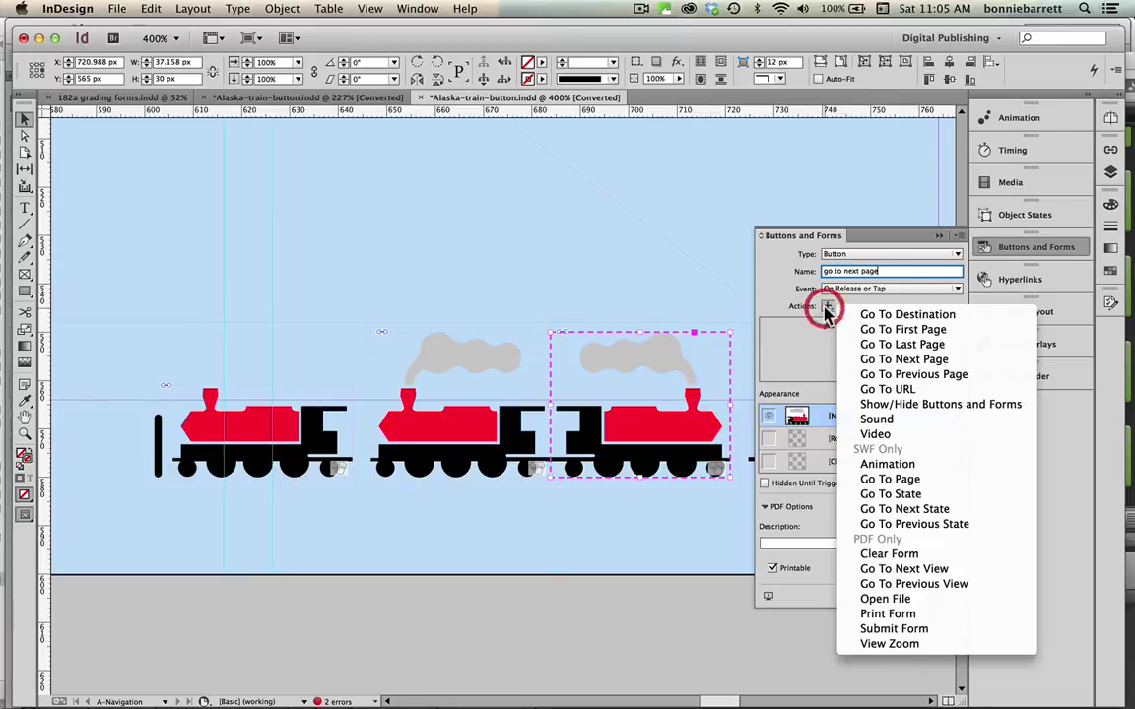
{"action": "left_click", "coordinate": [867, 361]}
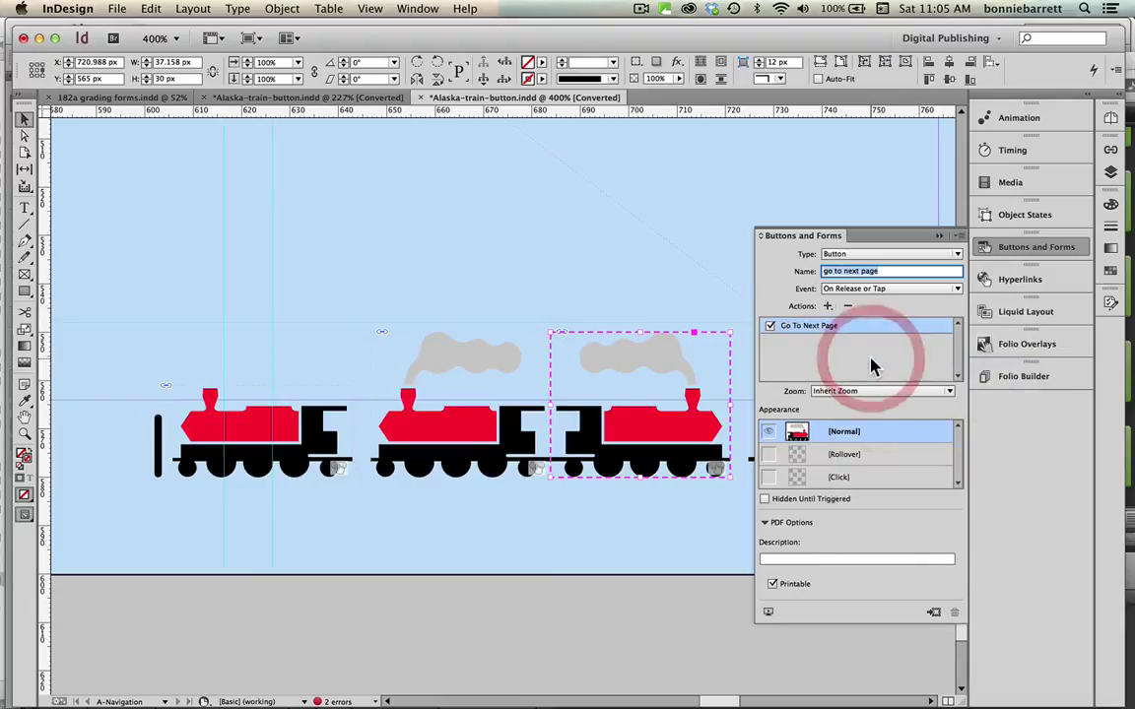
Give its Rollover state 50% opacity and a Satin effect, then return to Normal
{"action": "left_click", "coordinate": [865, 455]}
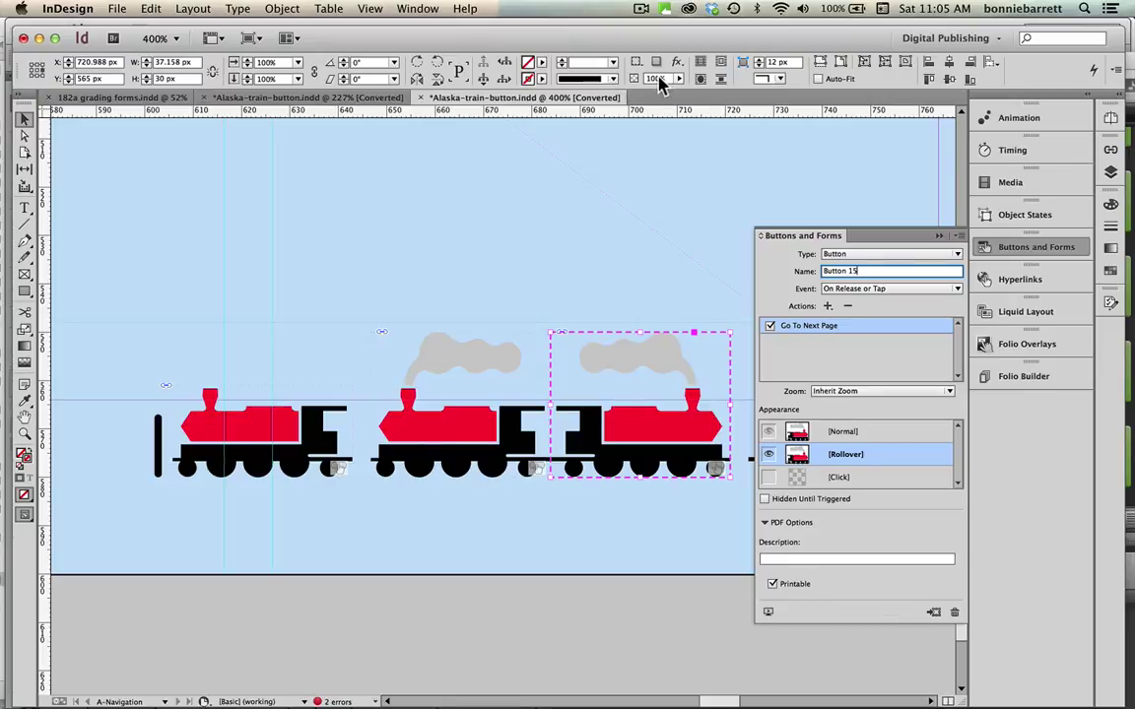
{"action": "left_click", "coordinate": [655, 78]}
{"action": "type", "text": "50"}
{"action": "key", "text": "Return"}
{"action": "left_click", "coordinate": [676, 61]}
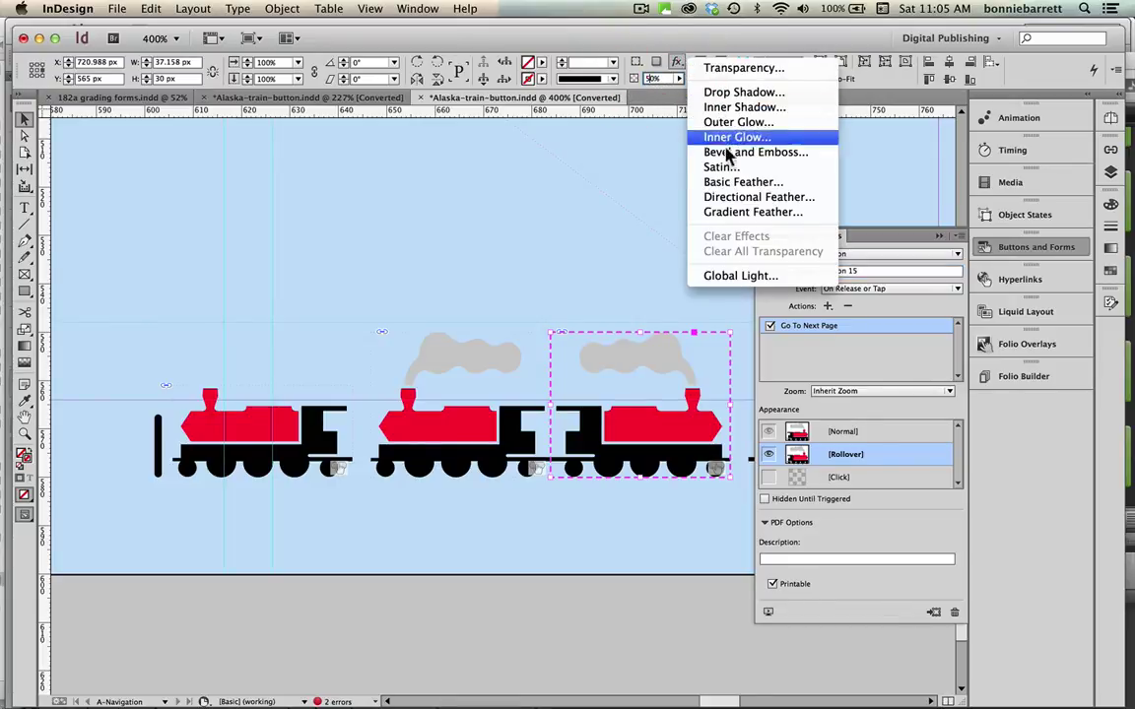
{"action": "left_click", "coordinate": [729, 170]}
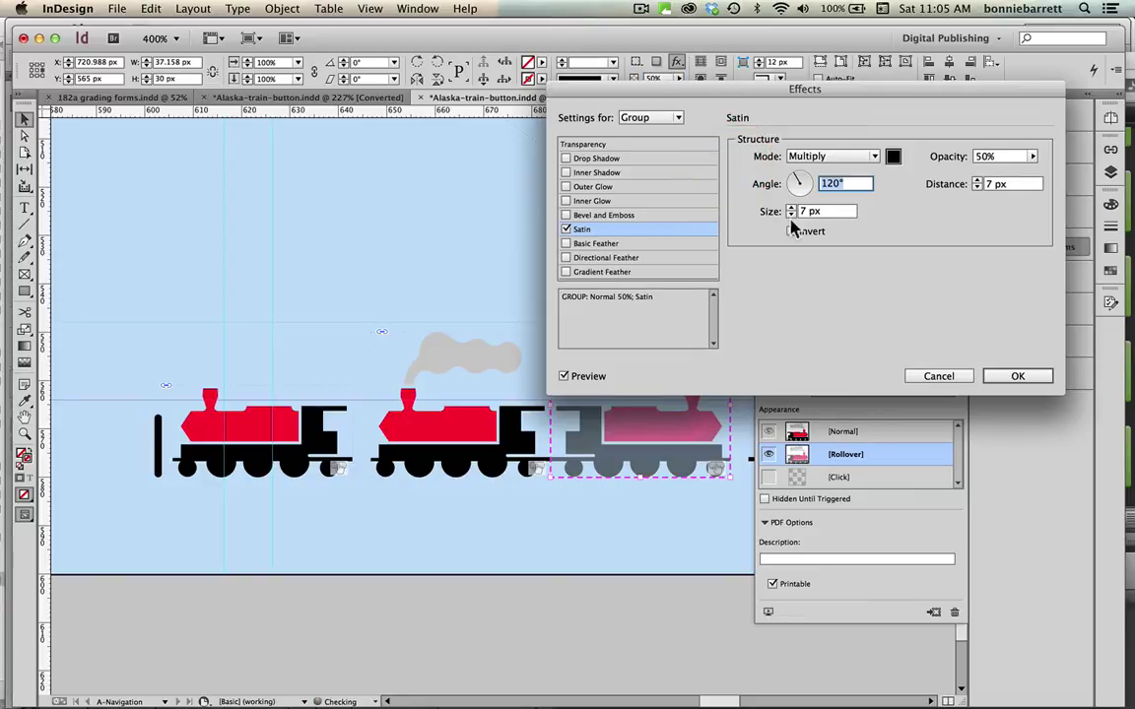
{"action": "left_click", "coordinate": [997, 377]}
{"action": "left_click", "coordinate": [874, 434]}
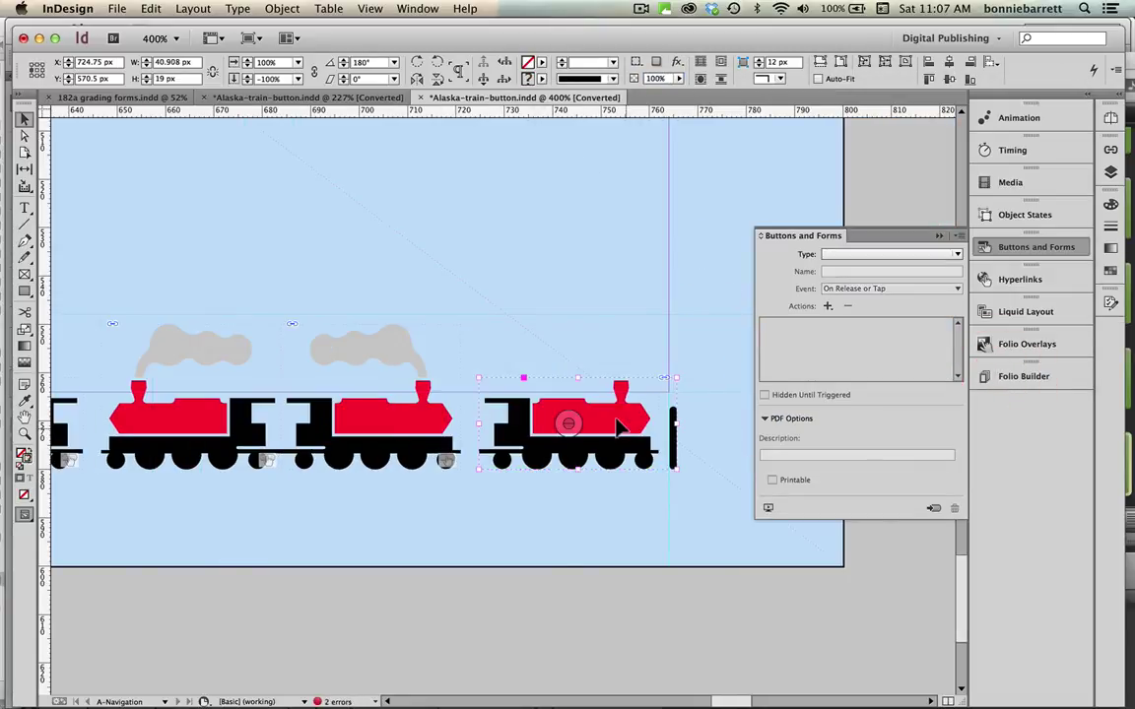
Make the last train a button, rename it, and add a Go To Last Page action
{"action": "left_click", "coordinate": [860, 256]}
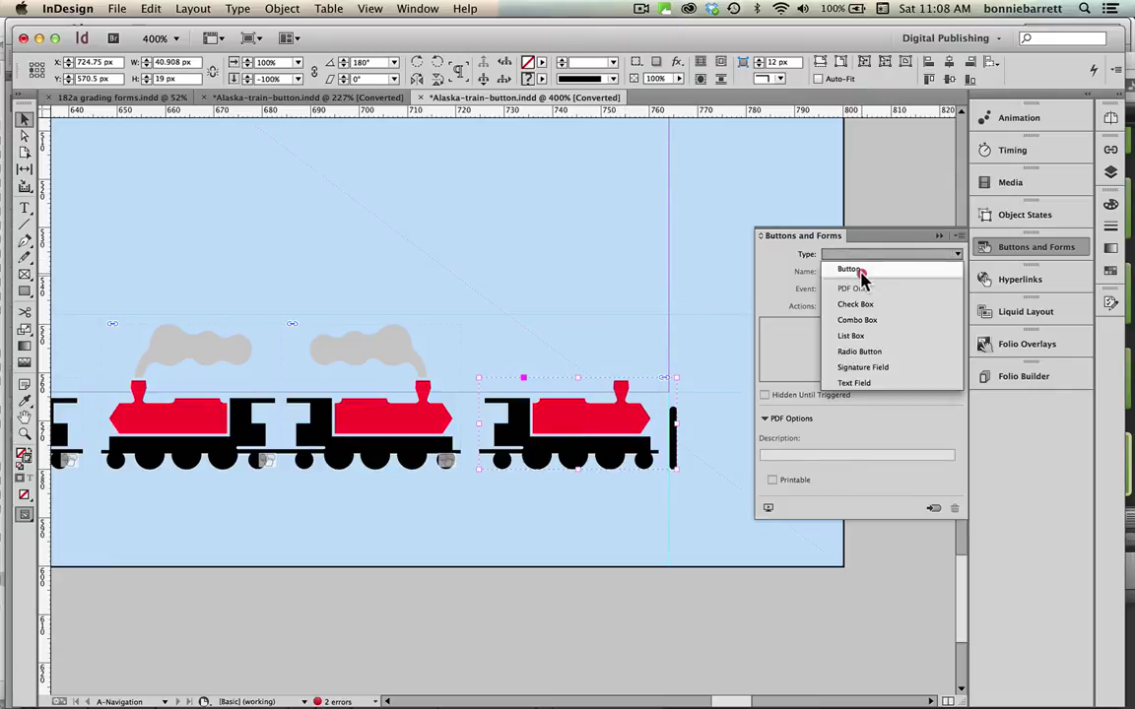
{"action": "left_click", "coordinate": [855, 269]}
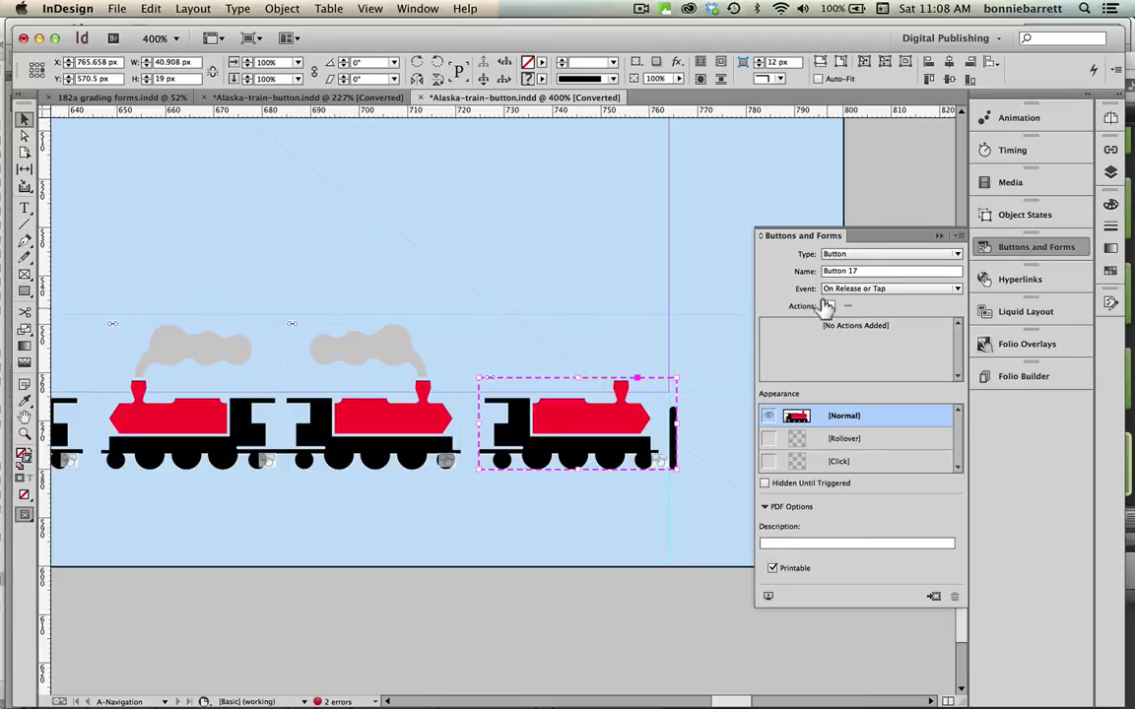
{"action": "left_click", "coordinate": [815, 273]}
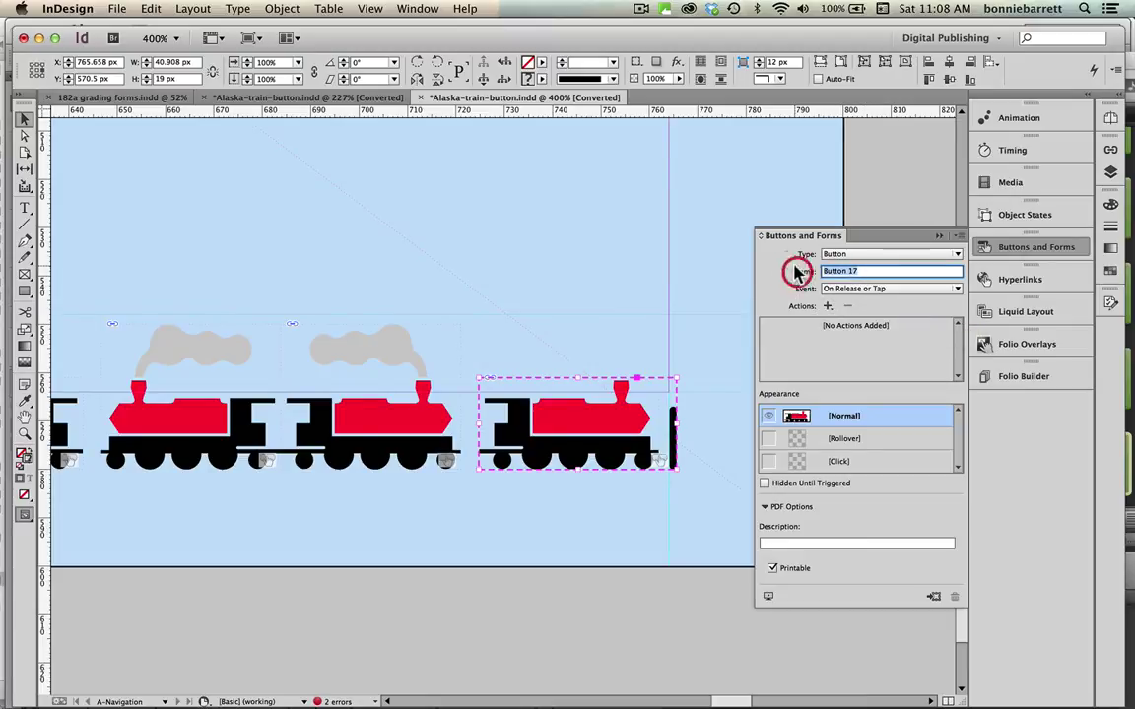
{"action": "type", "text": "go to last page"}
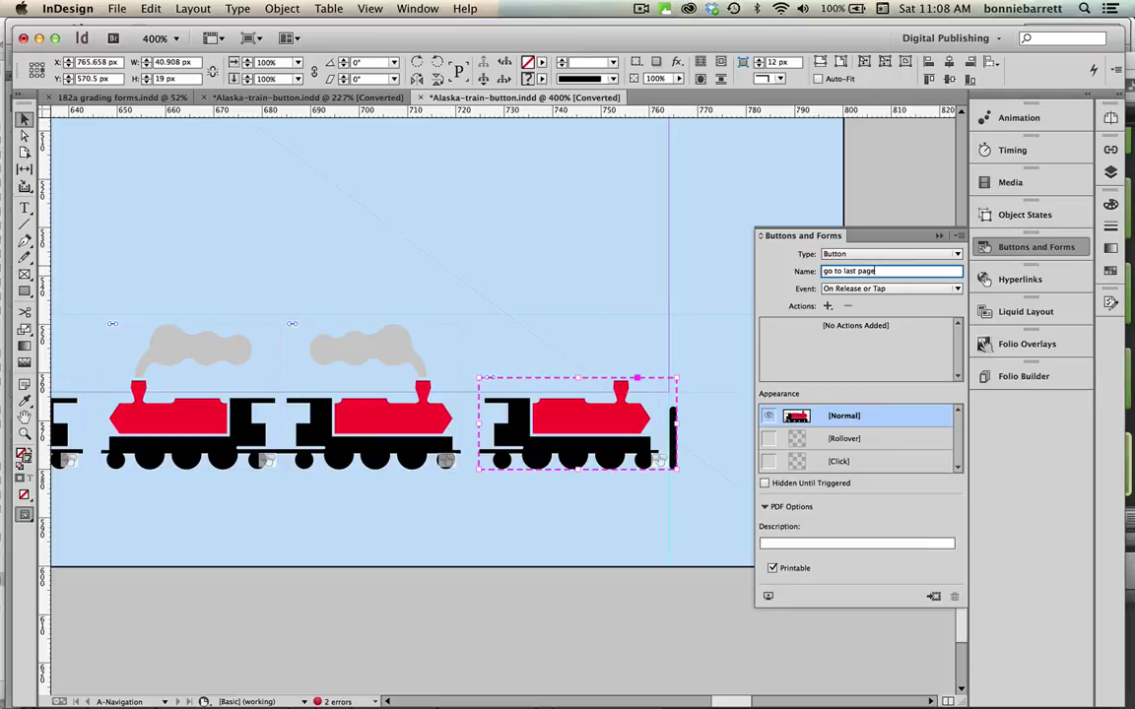
{"action": "left_click", "coordinate": [828, 305]}
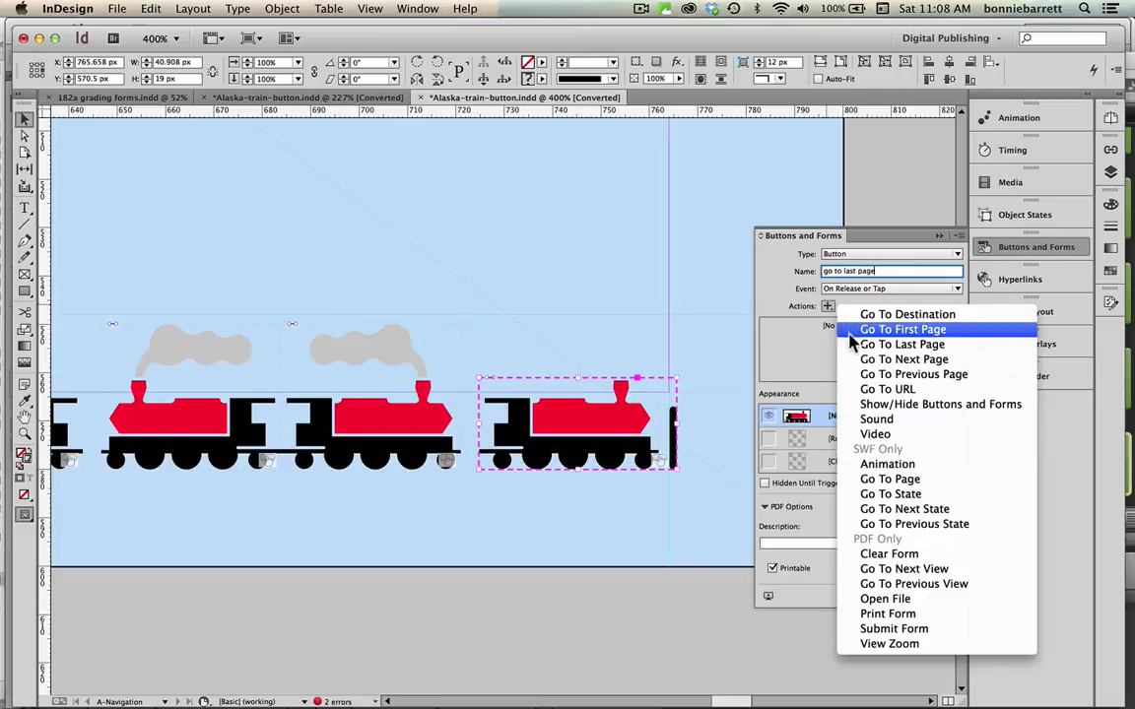
{"action": "left_click", "coordinate": [855, 343]}
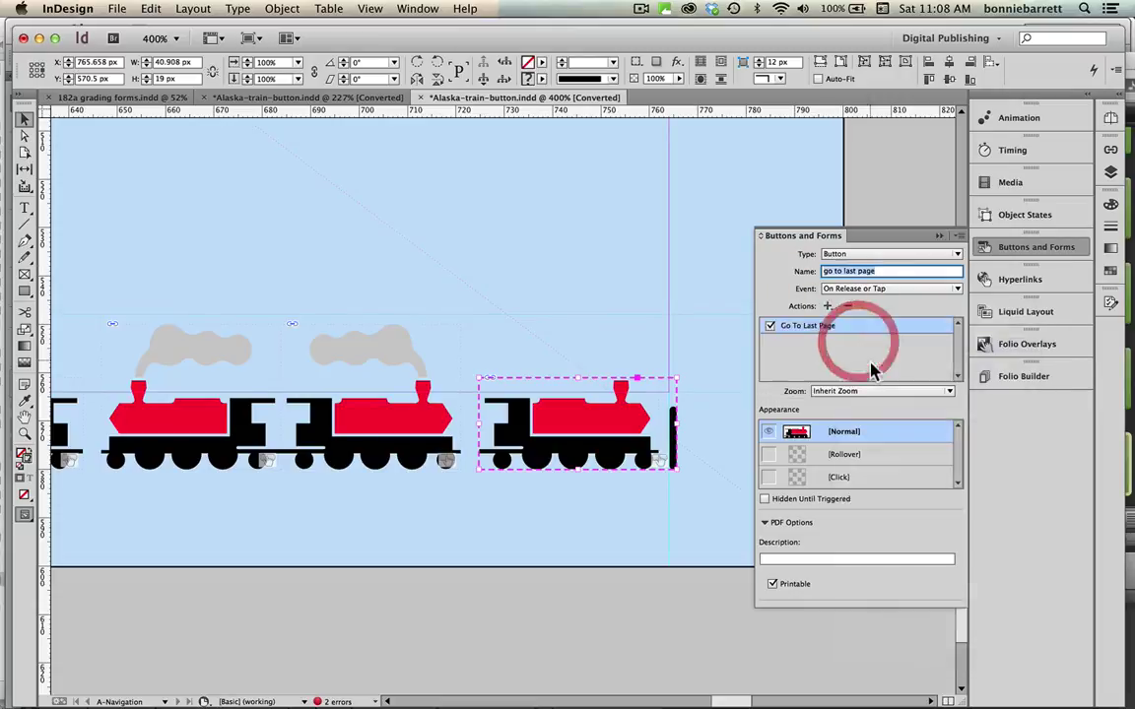
Set its Rollover state to 50% opacity with a Satin effect, then return to Normal
{"action": "left_click", "coordinate": [862, 456]}
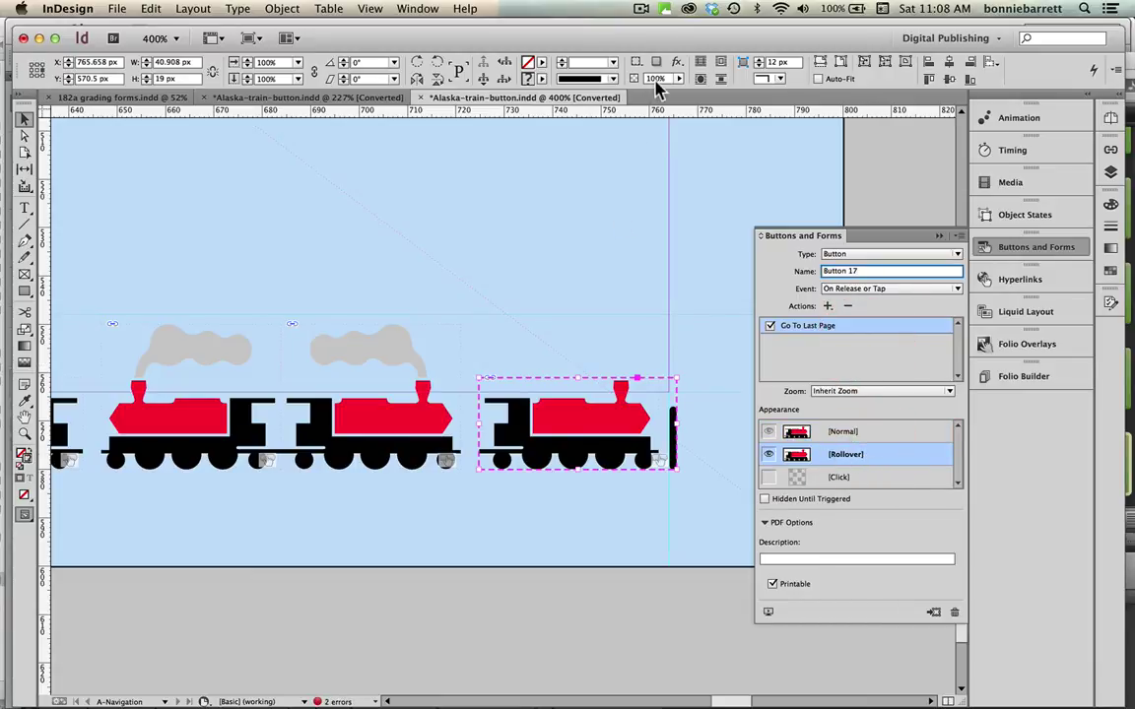
{"action": "left_click", "coordinate": [628, 81]}
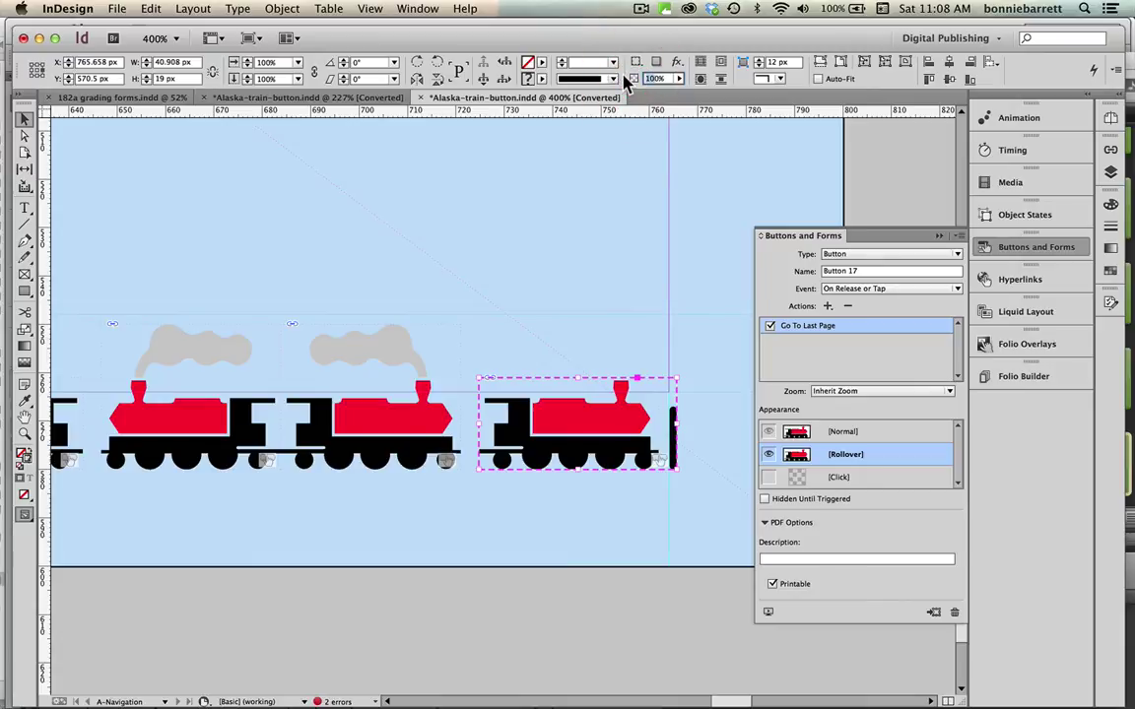
{"action": "type", "text": "50"}
{"action": "left_click", "coordinate": [676, 63]}
{"action": "left_click", "coordinate": [719, 167]}
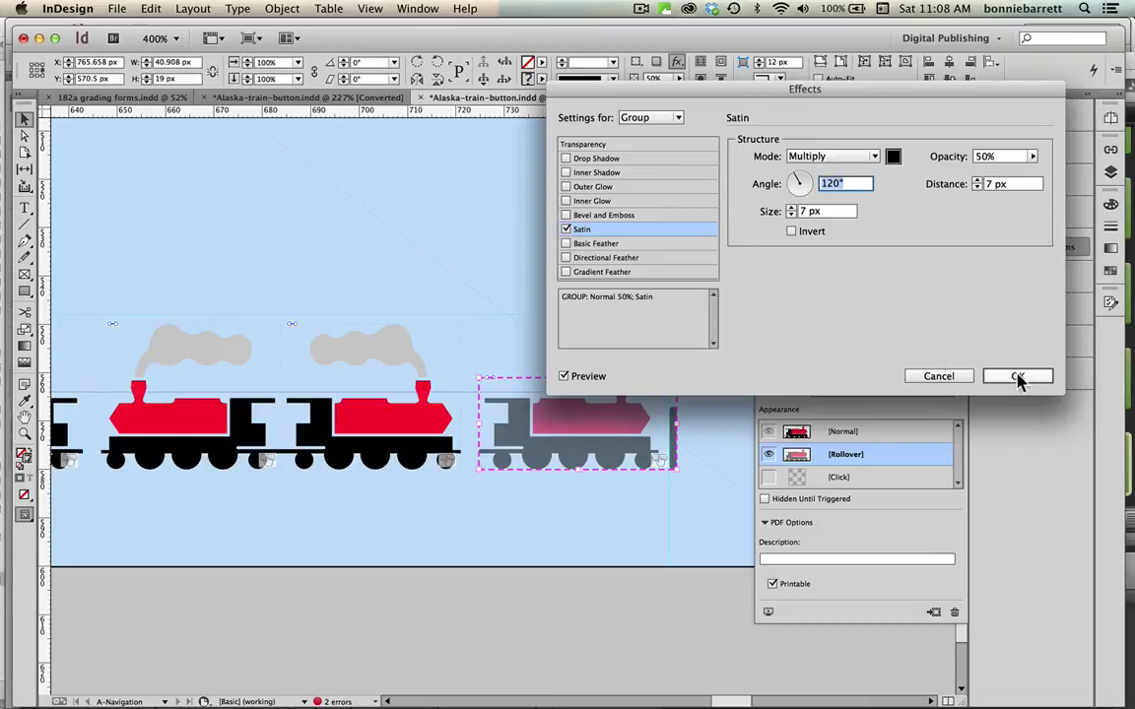
{"action": "left_click", "coordinate": [1017, 377]}
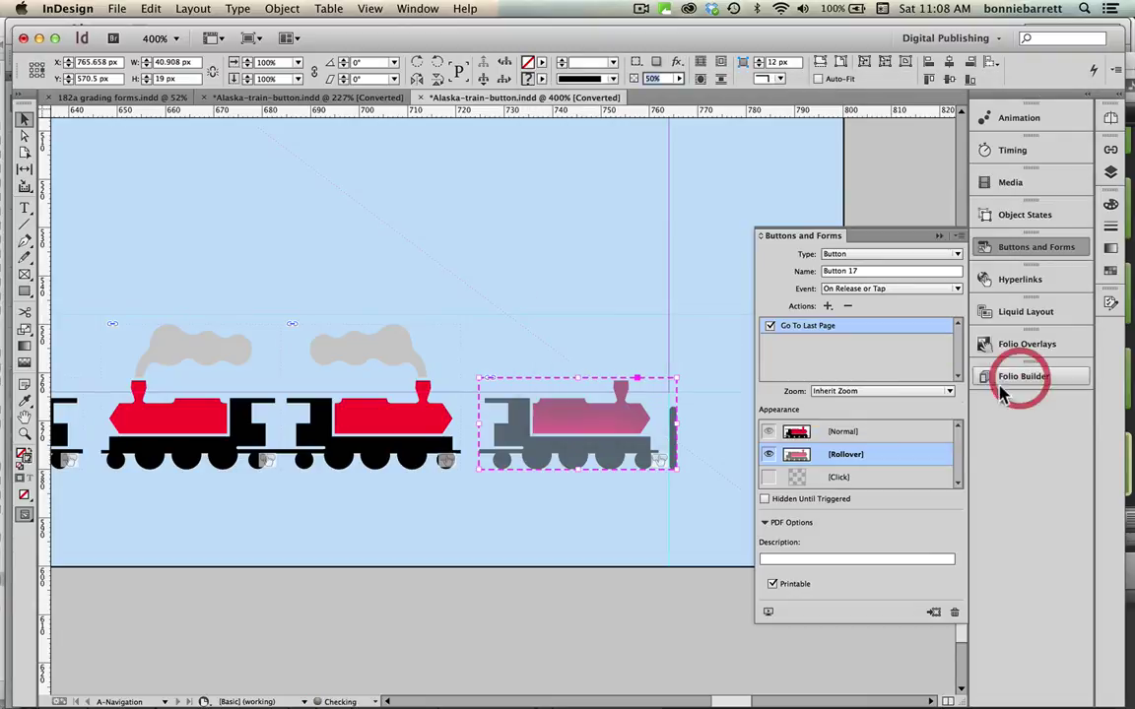
{"action": "left_click", "coordinate": [886, 433]}
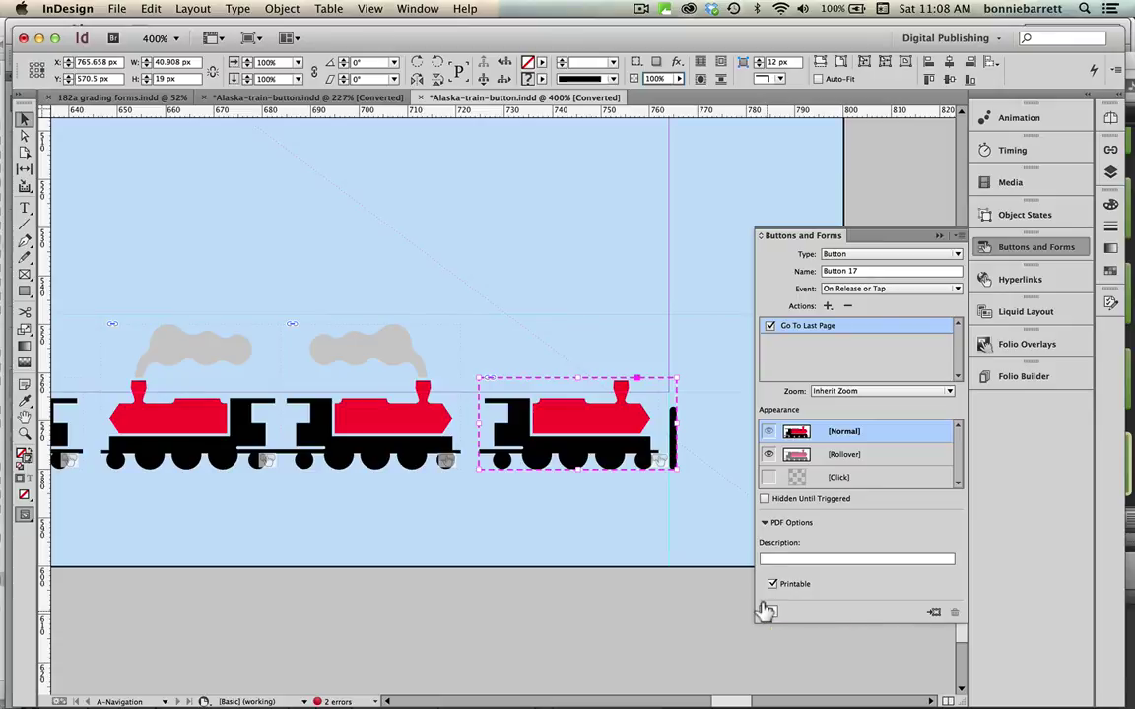
Open the SWF Preview, reposition and enlarge it, and play the whole document
{"action": "left_click", "coordinate": [767, 611]}
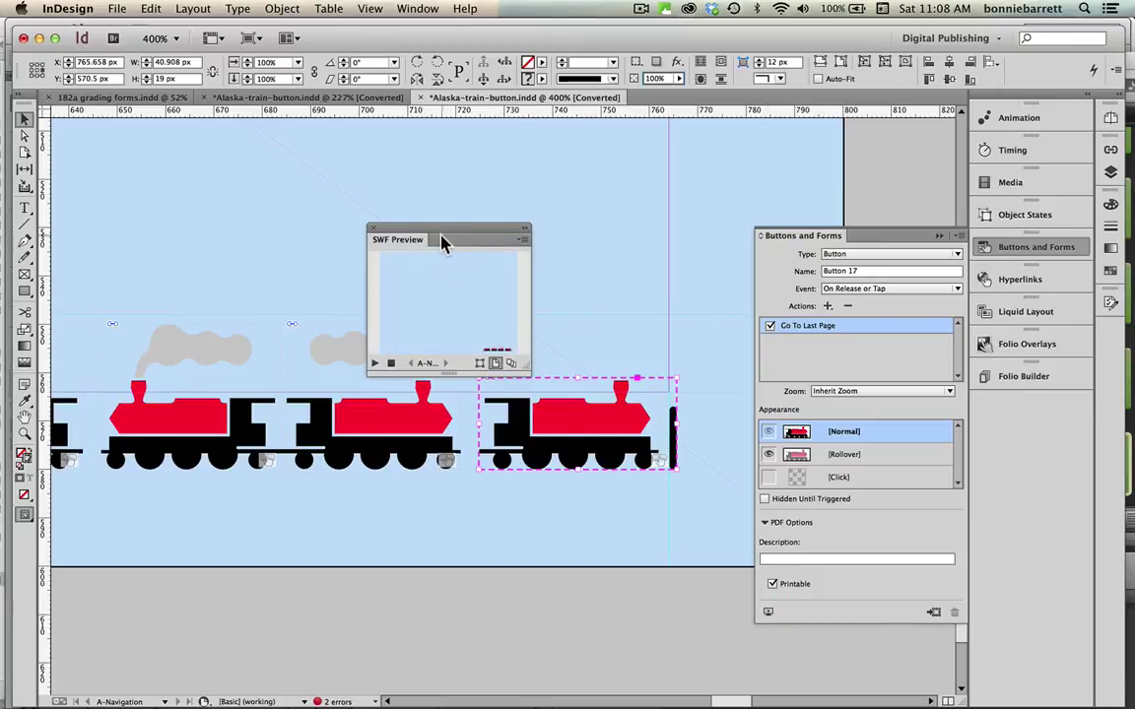
{"action": "left_click_drag", "start_coordinate": [448, 234], "coordinate": [143, 133]}
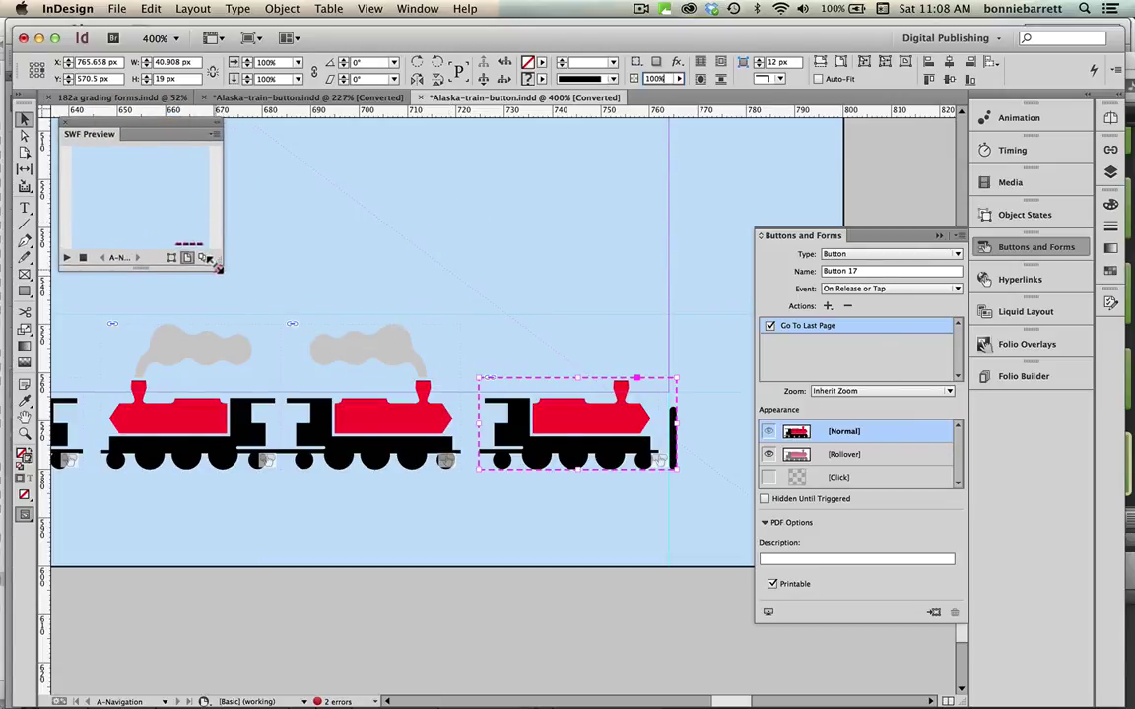
{"action": "left_click_drag", "start_coordinate": [213, 252], "coordinate": [846, 588]}
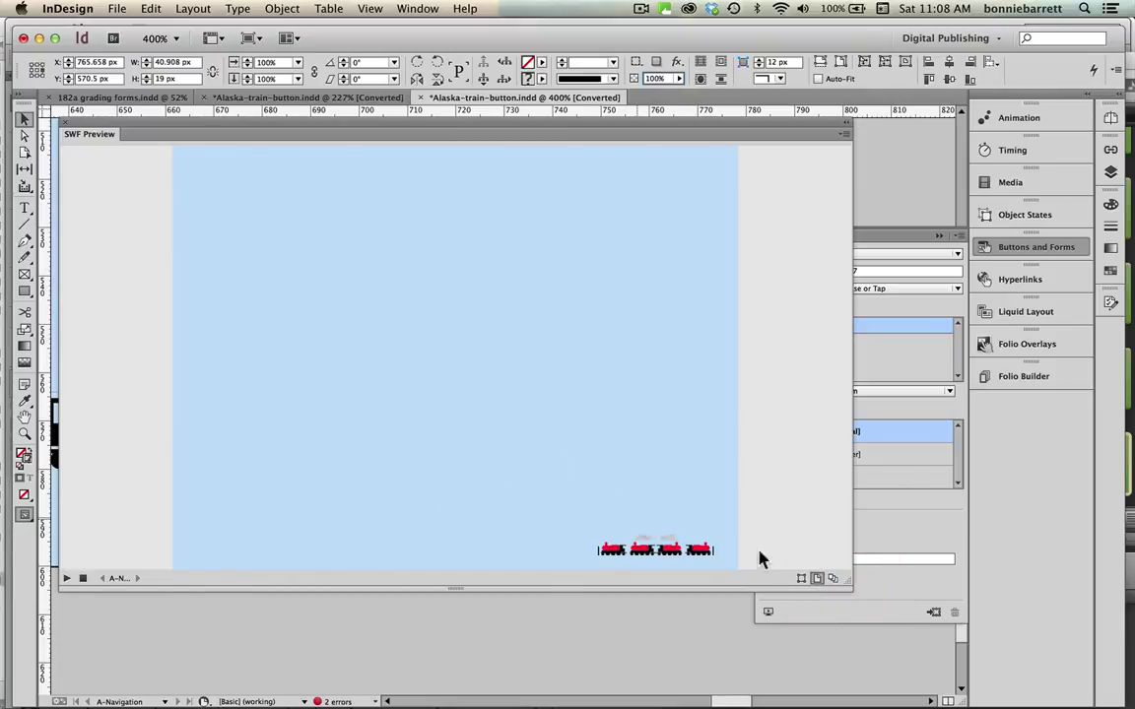
{"action": "left_click", "coordinate": [827, 577]}
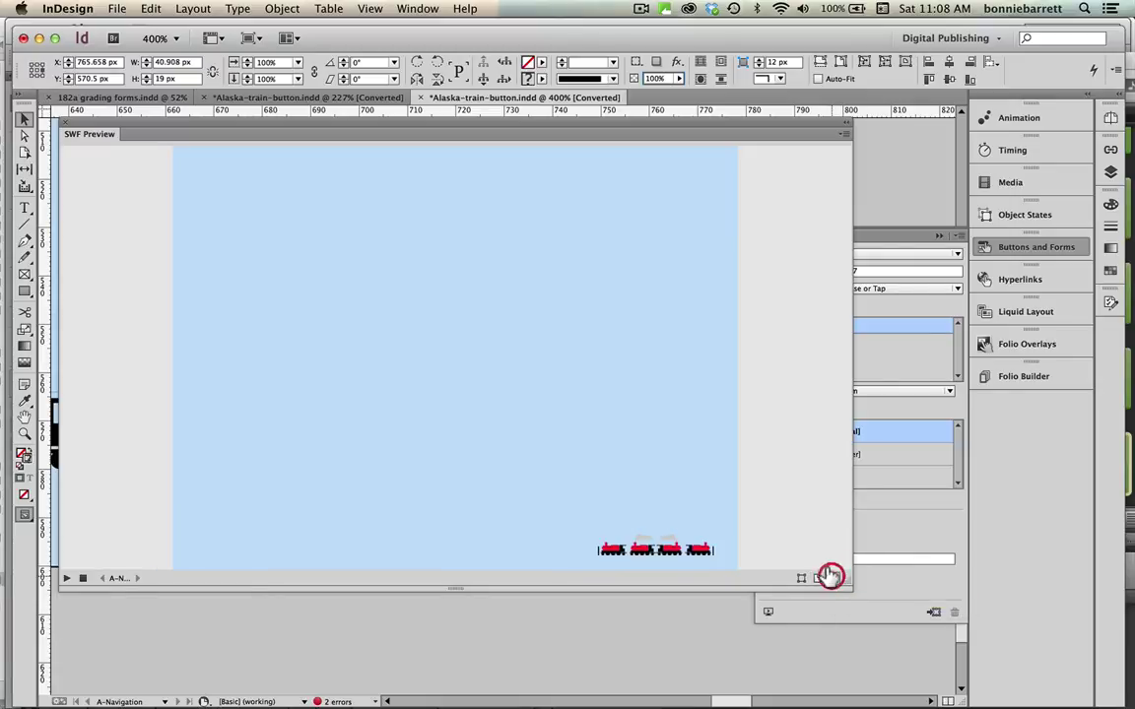
{"action": "left_click", "coordinate": [61, 578]}
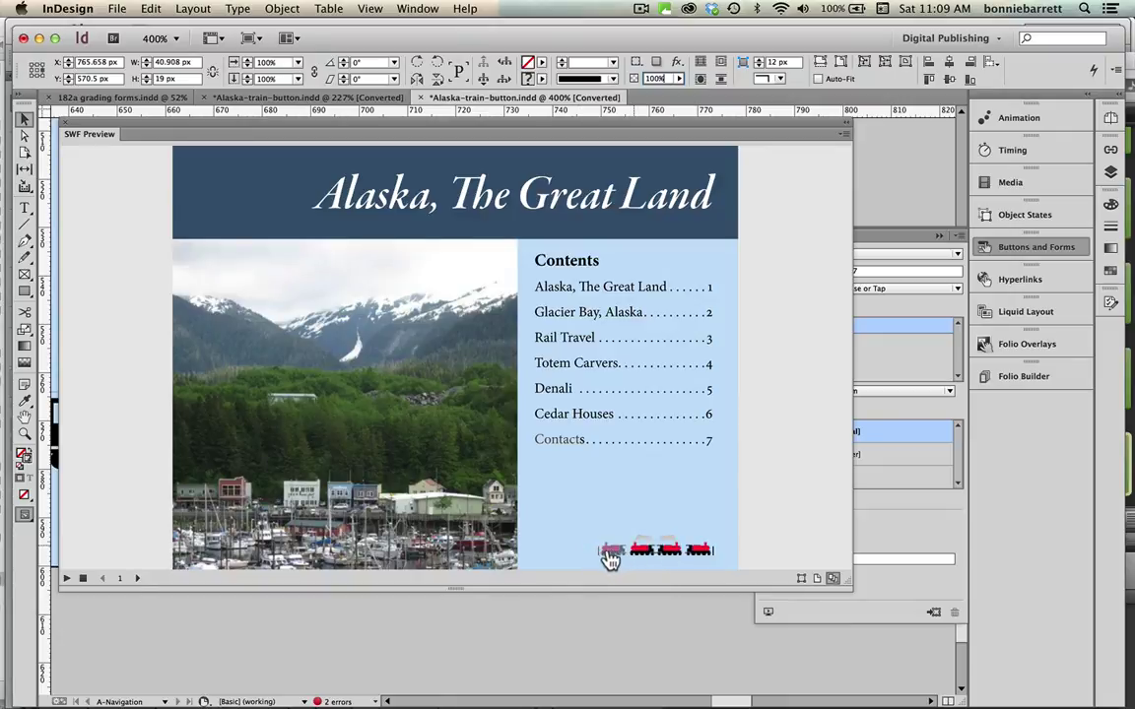
Test the train buttons: next page twice, previous twice, then last and first page
{"action": "left_click", "coordinate": [672, 555]}
{"action": "left_click", "coordinate": [670, 553]}
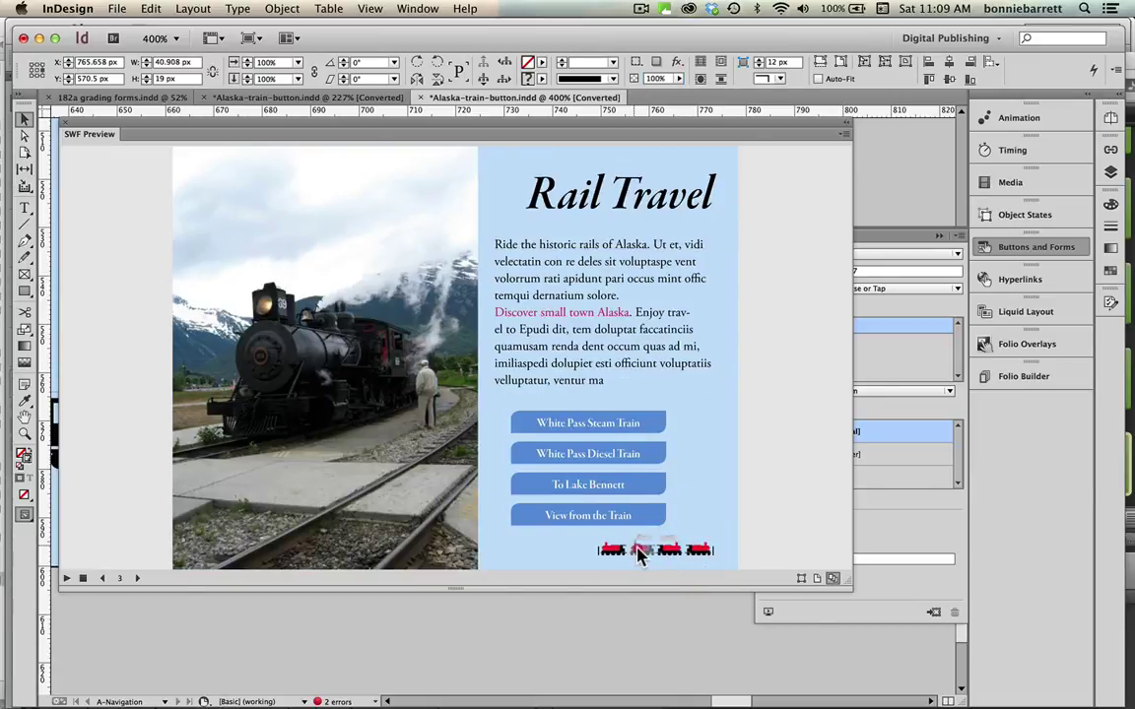
{"action": "left_click", "coordinate": [638, 554]}
{"action": "left_click", "coordinate": [639, 554]}
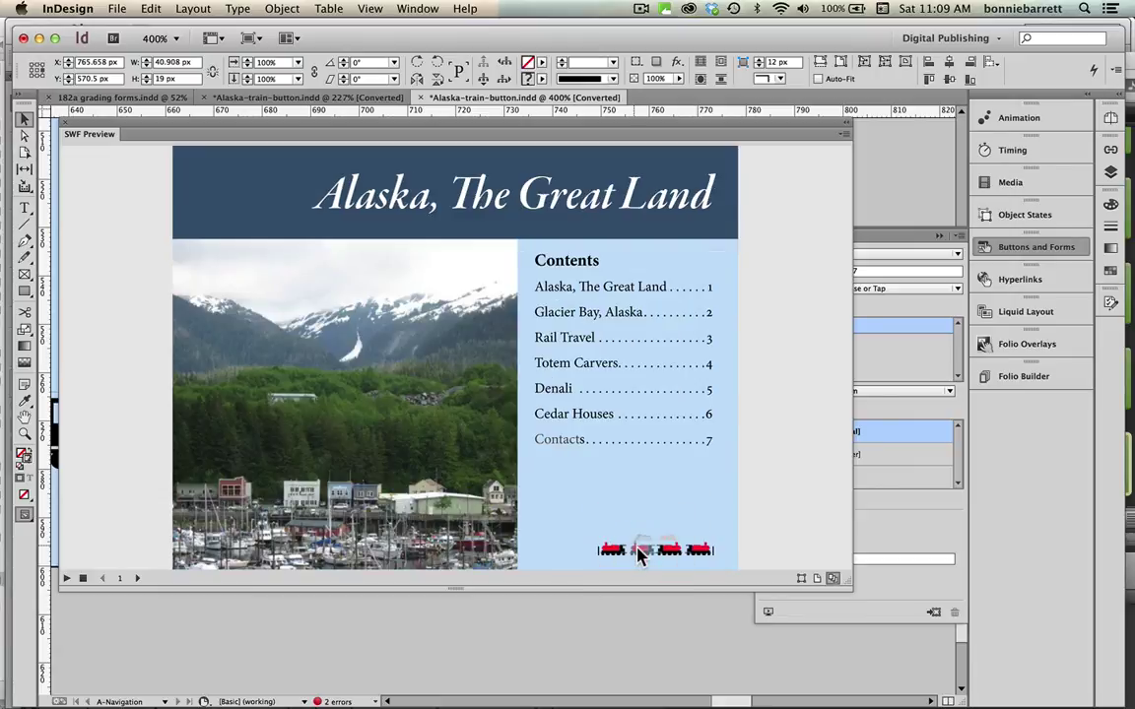
{"action": "left_click", "coordinate": [700, 554]}
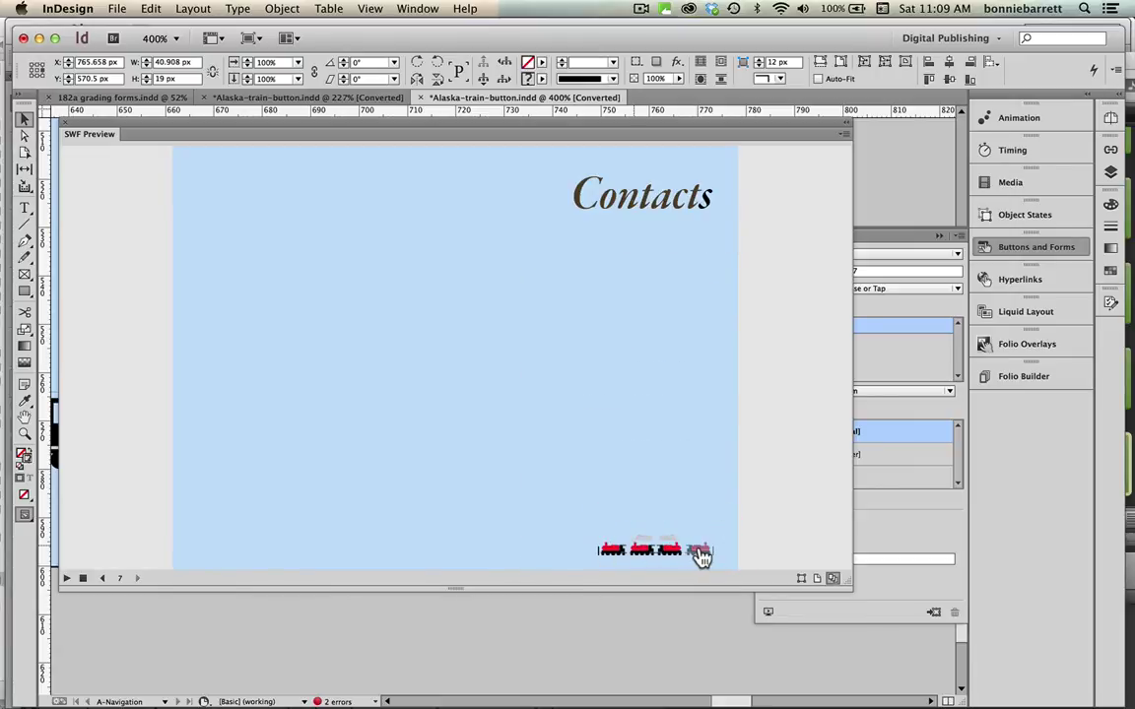
{"action": "left_click", "coordinate": [610, 554]}
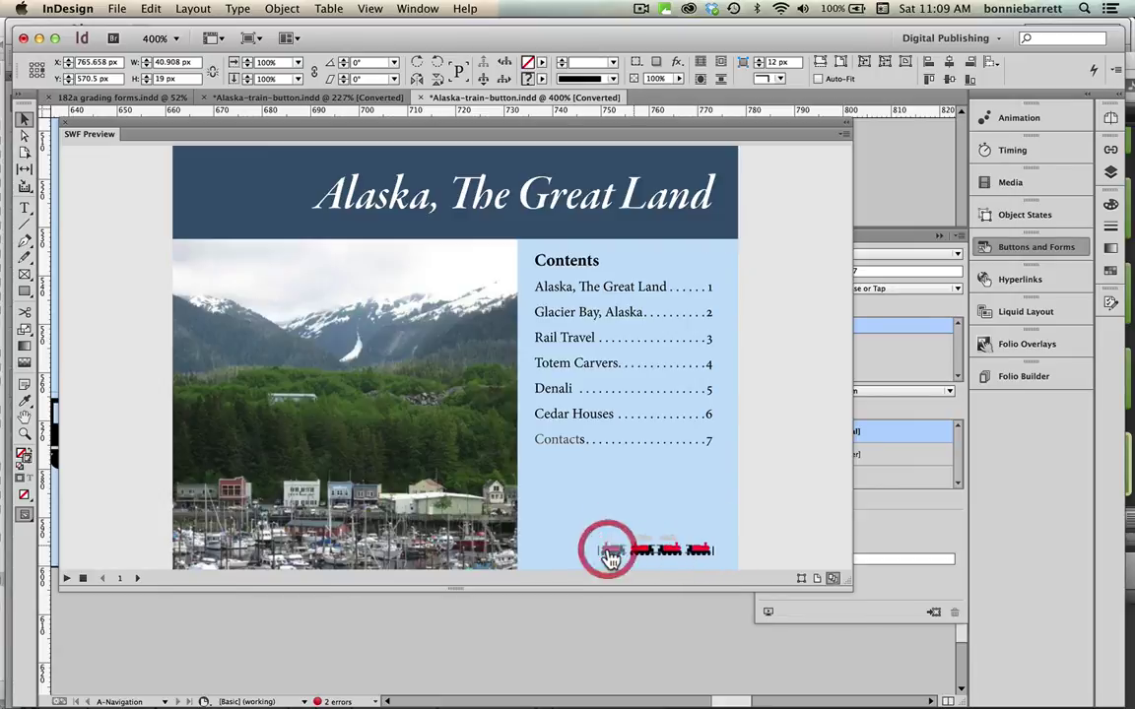
{"action": "left_click", "coordinate": [21, 435]}
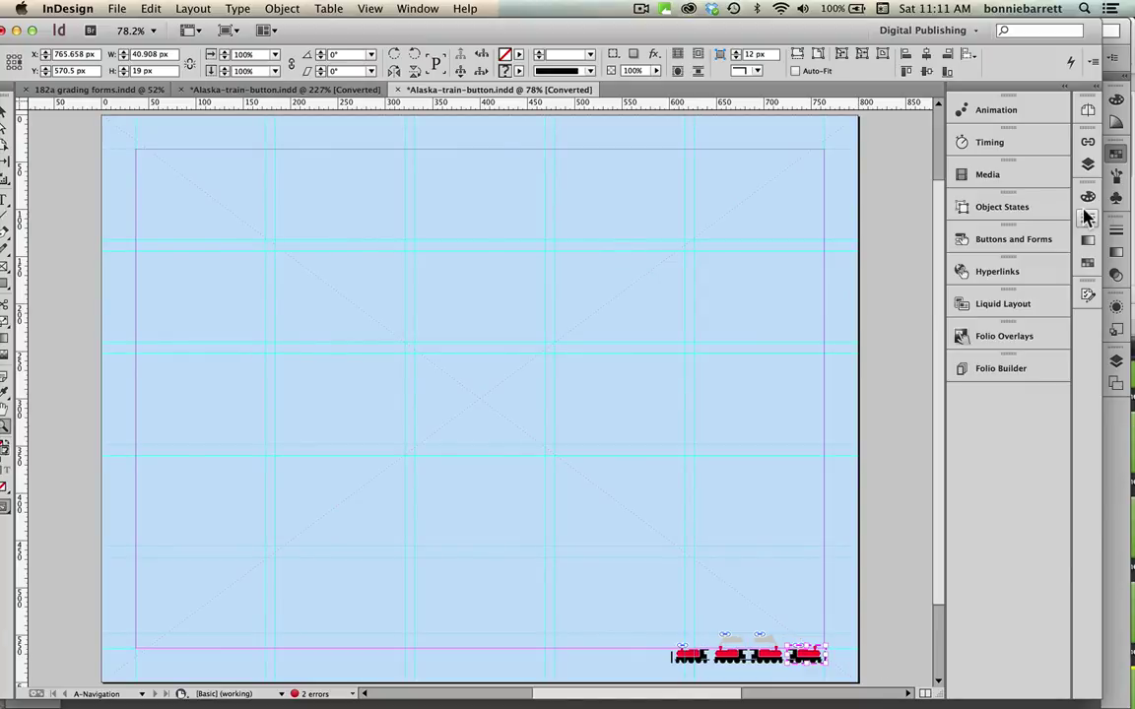
Make Guides the active layer in the Layers panel
{"action": "left_click", "coordinate": [1088, 164]}
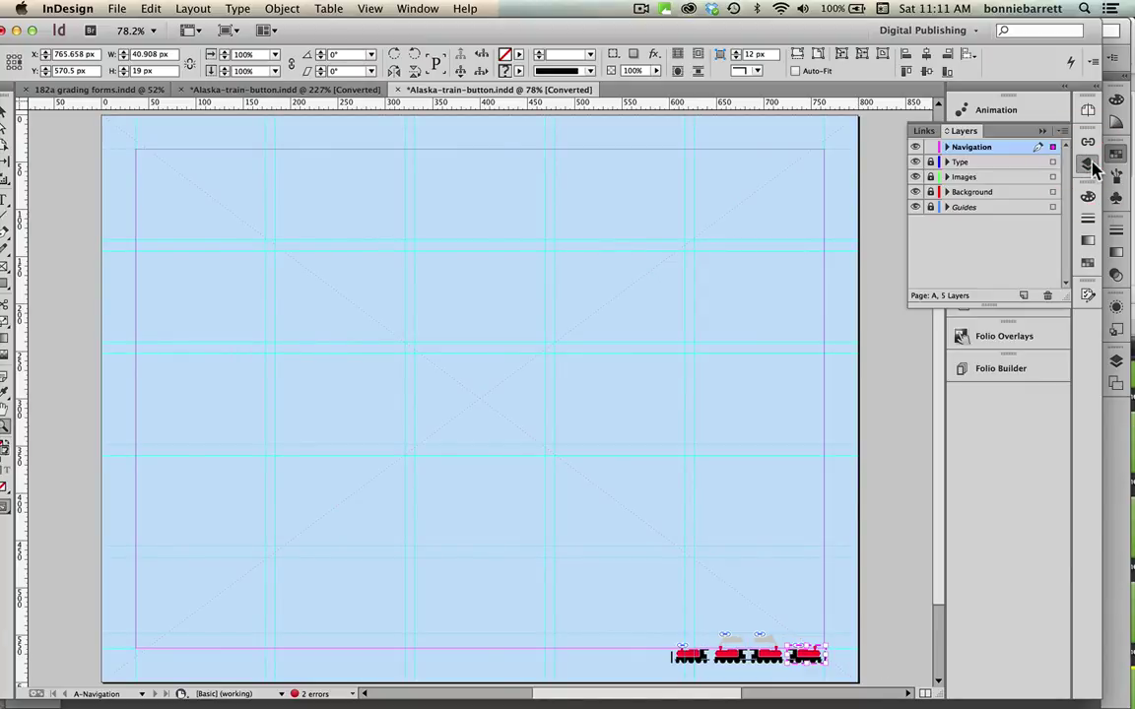
{"action": "left_click", "coordinate": [926, 206]}
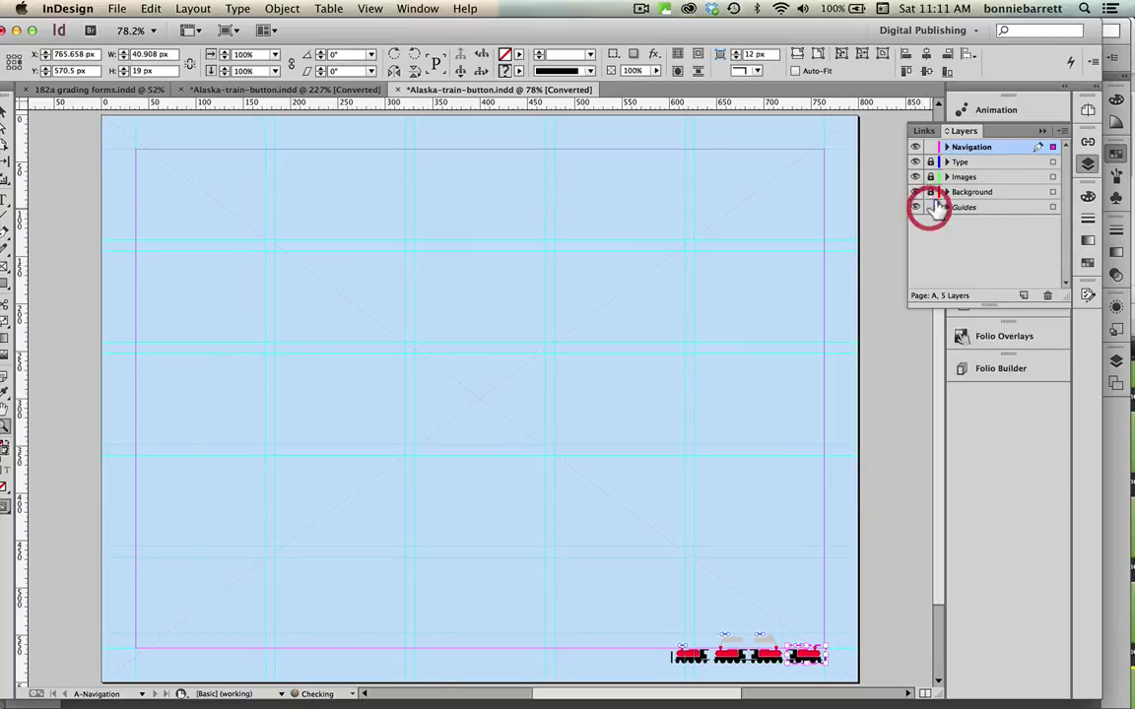
{"action": "left_click", "coordinate": [990, 210]}
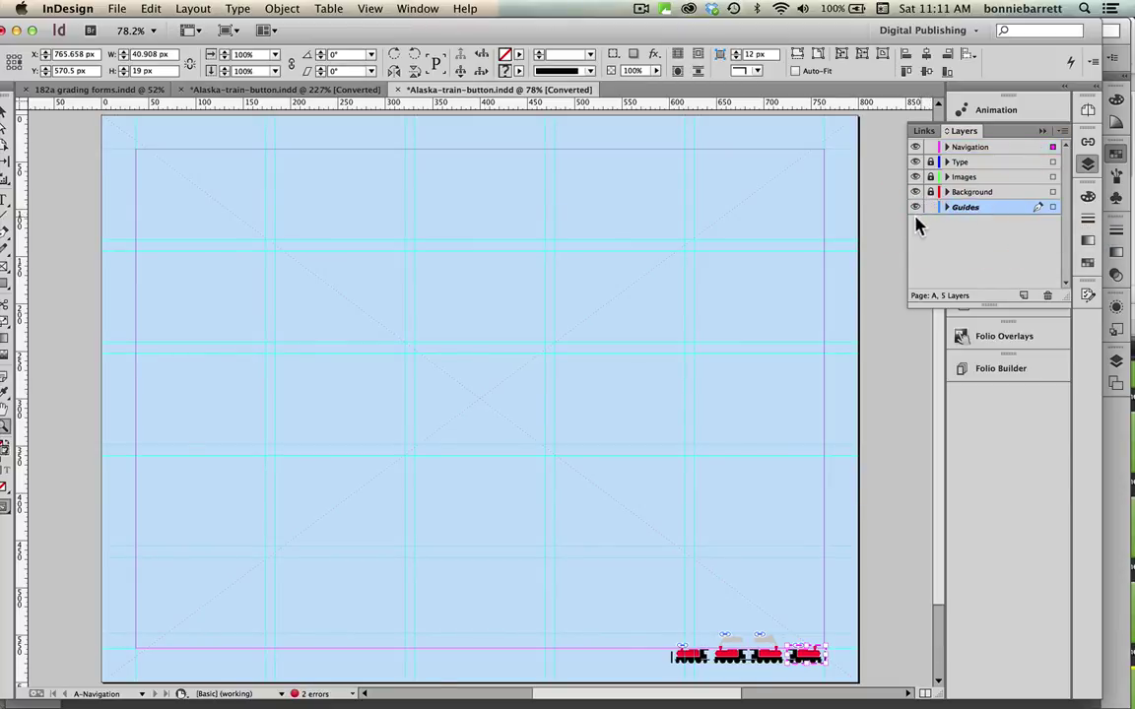
Place trainhorn_1.mp3 as a 36 × 36 px sound frame at the page's top-left corner
{"action": "left_click", "coordinate": [115, 10]}
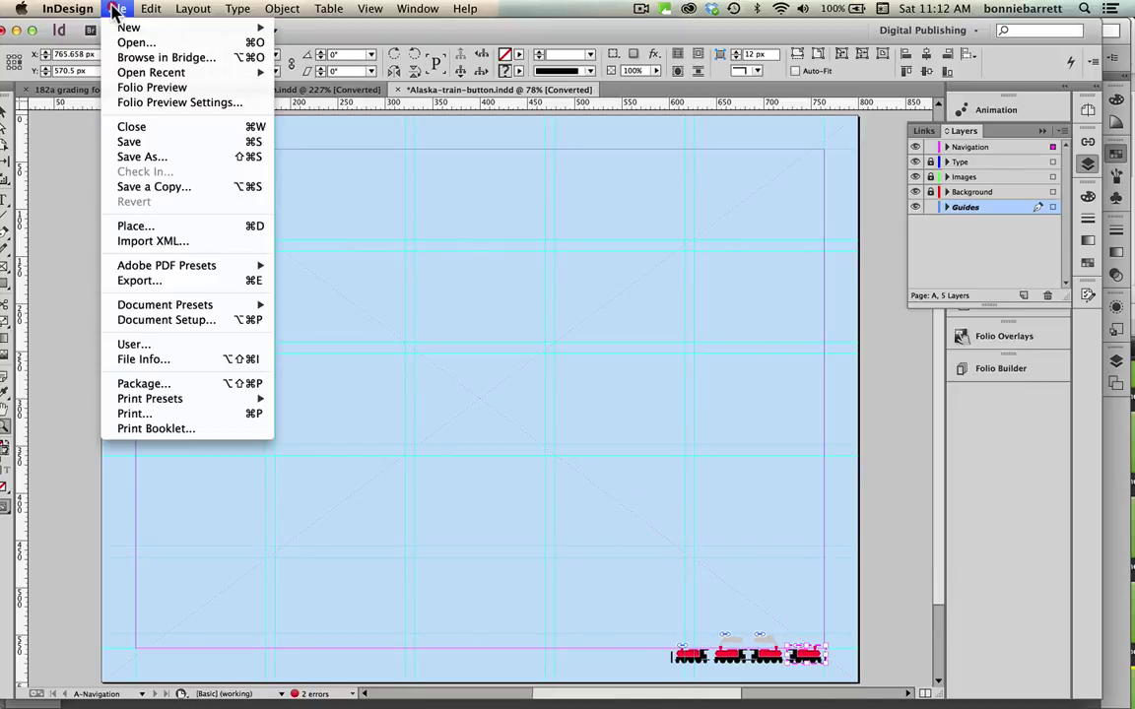
{"action": "left_click", "coordinate": [127, 228]}
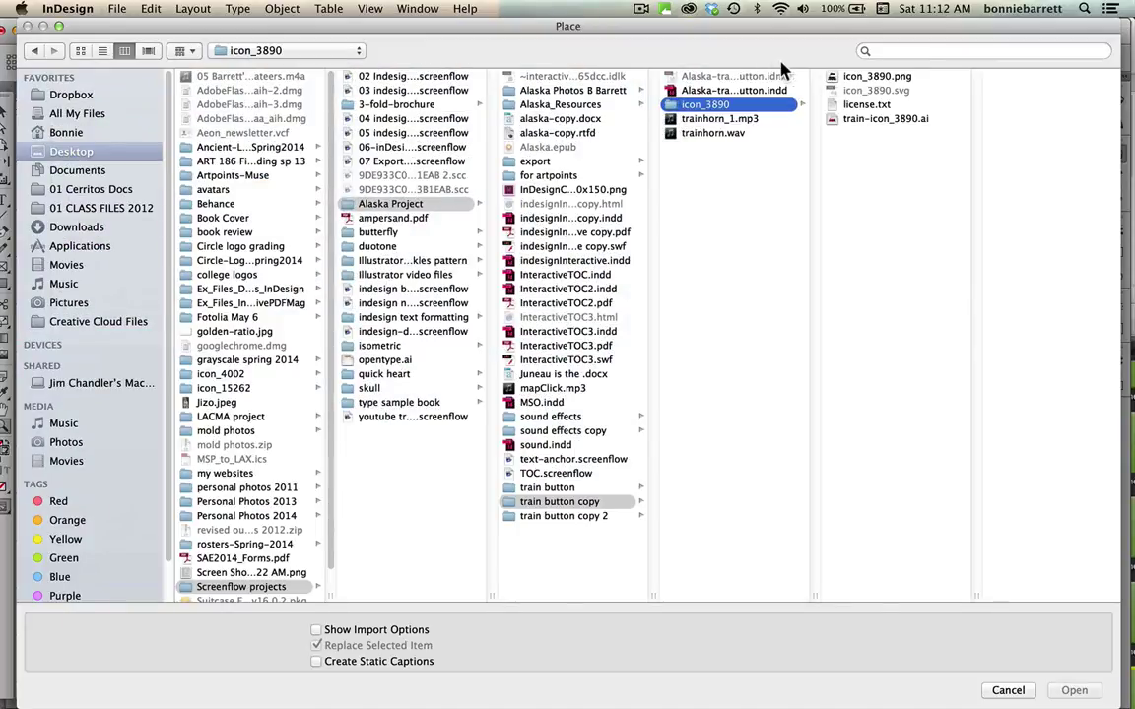
{"action": "left_click", "coordinate": [748, 120]}
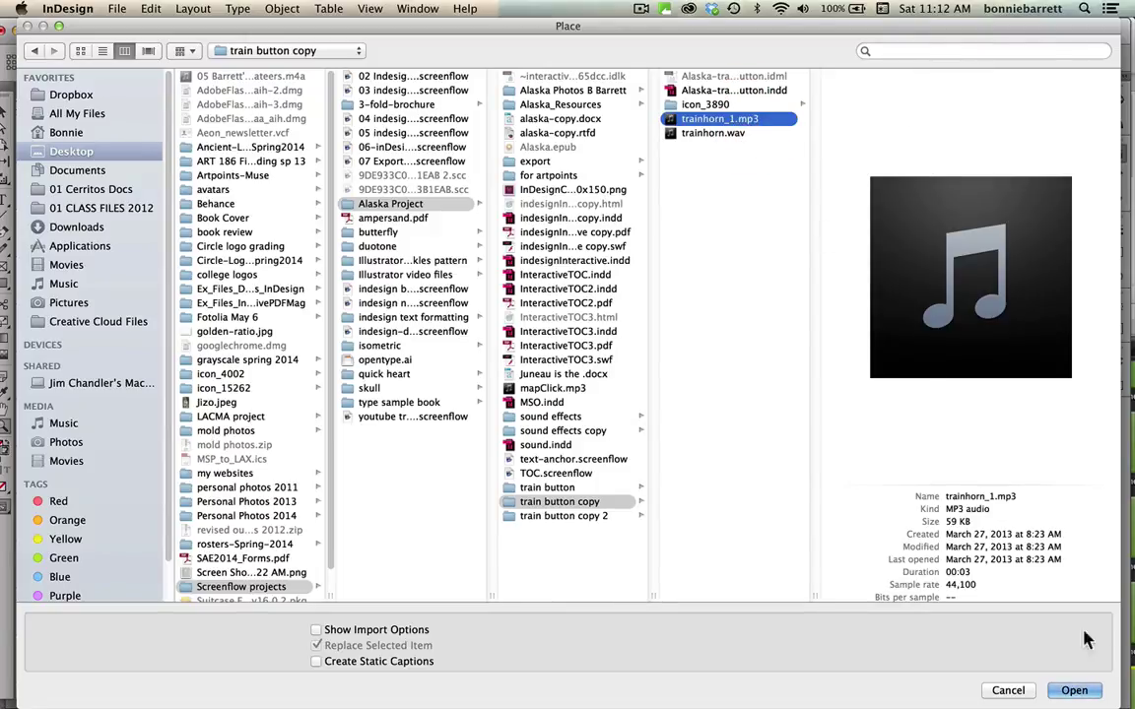
{"action": "left_click", "coordinate": [1073, 691]}
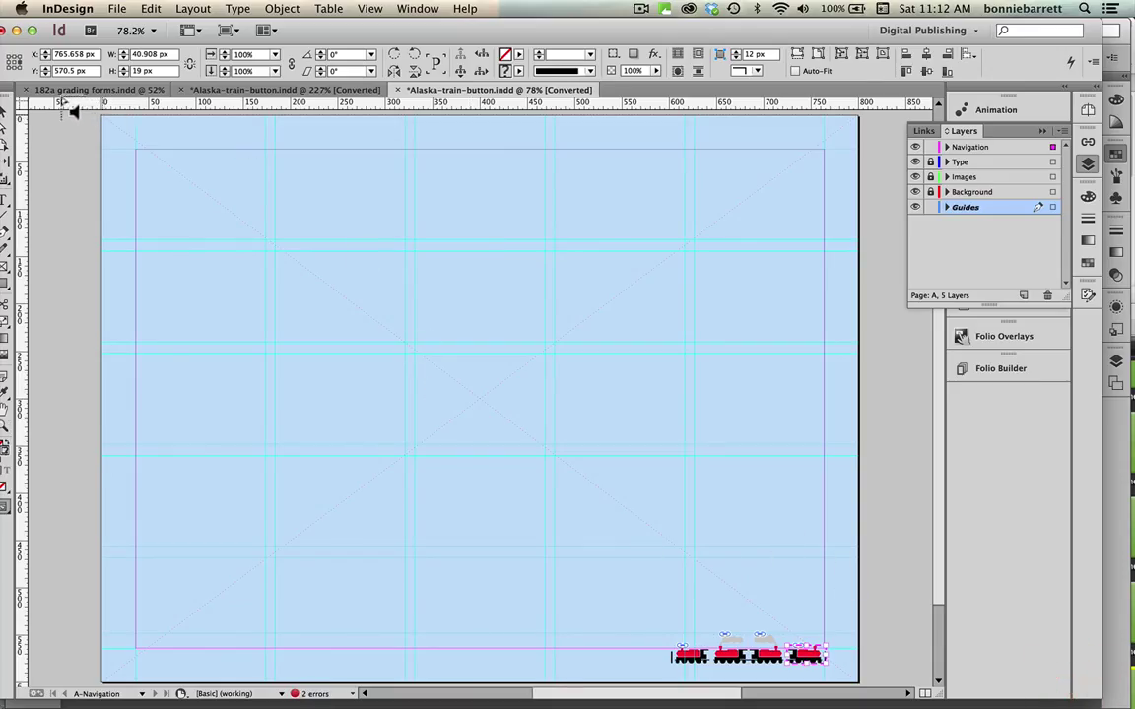
{"action": "left_click_drag", "start_coordinate": [71, 126], "coordinate": [139, 151]}
{"action": "key", "text": "z"}
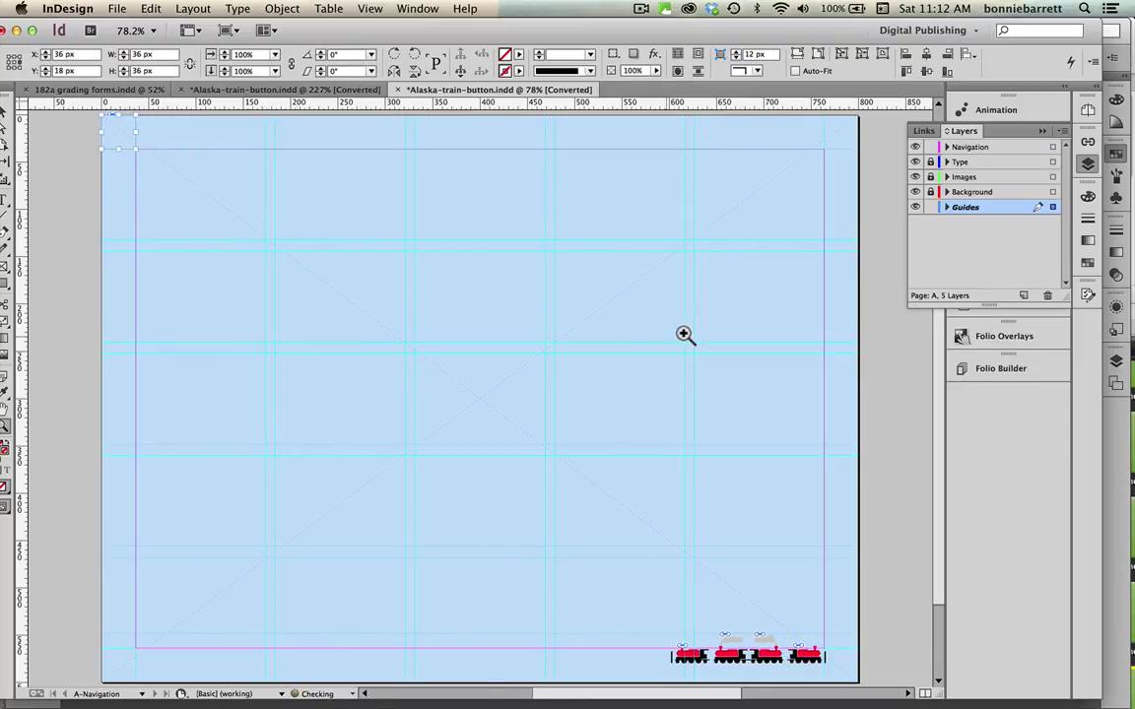
Lock the Guides layer and add a trainhorn_1.mp3 Sound action to the leftmost train button
{"action": "left_click", "coordinate": [929, 206]}
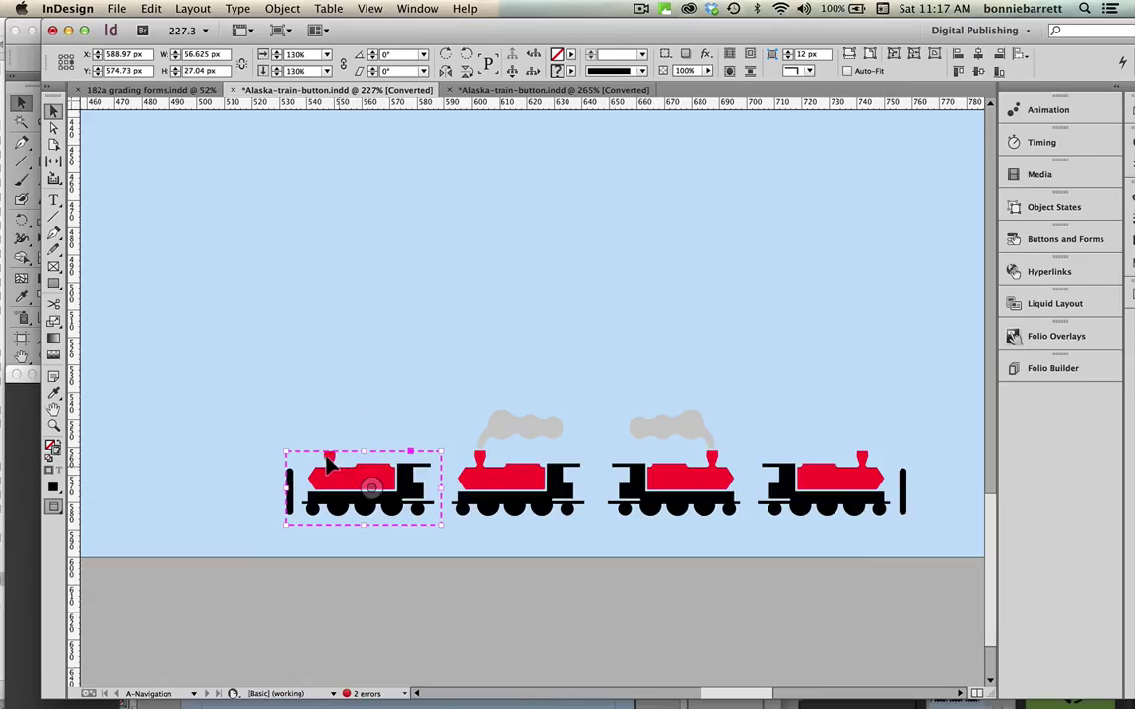
{"action": "left_click", "coordinate": [328, 459]}
{"action": "left_click", "coordinate": [1057, 241]}
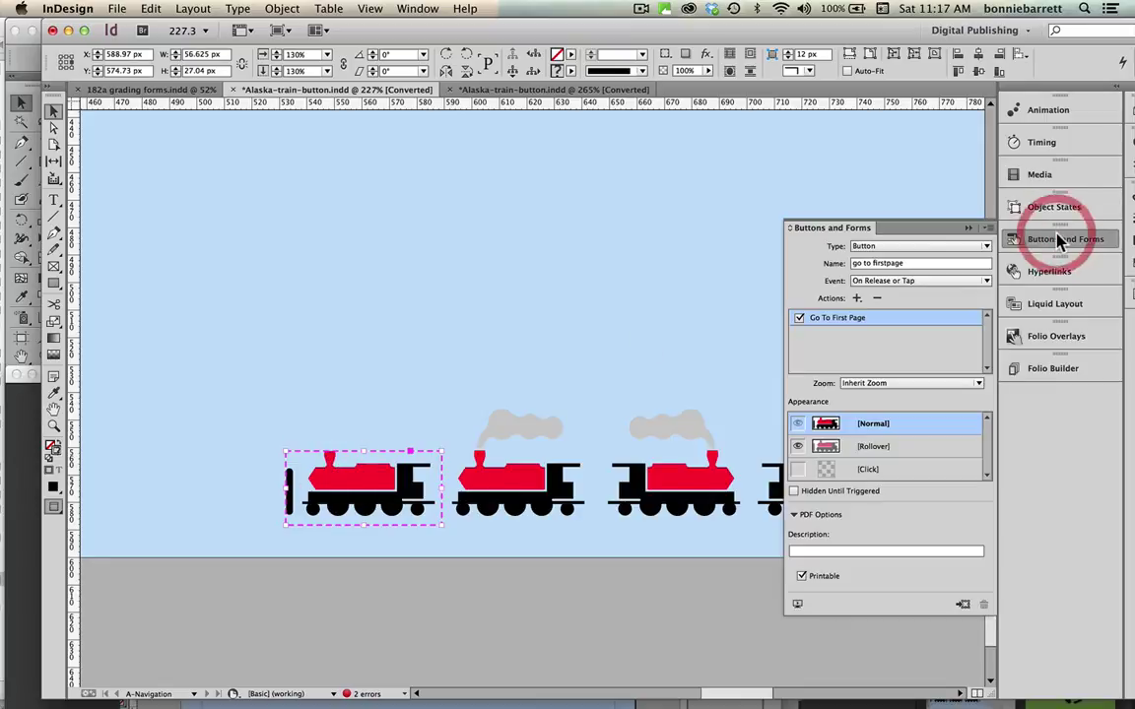
{"action": "left_click", "coordinate": [855, 297]}
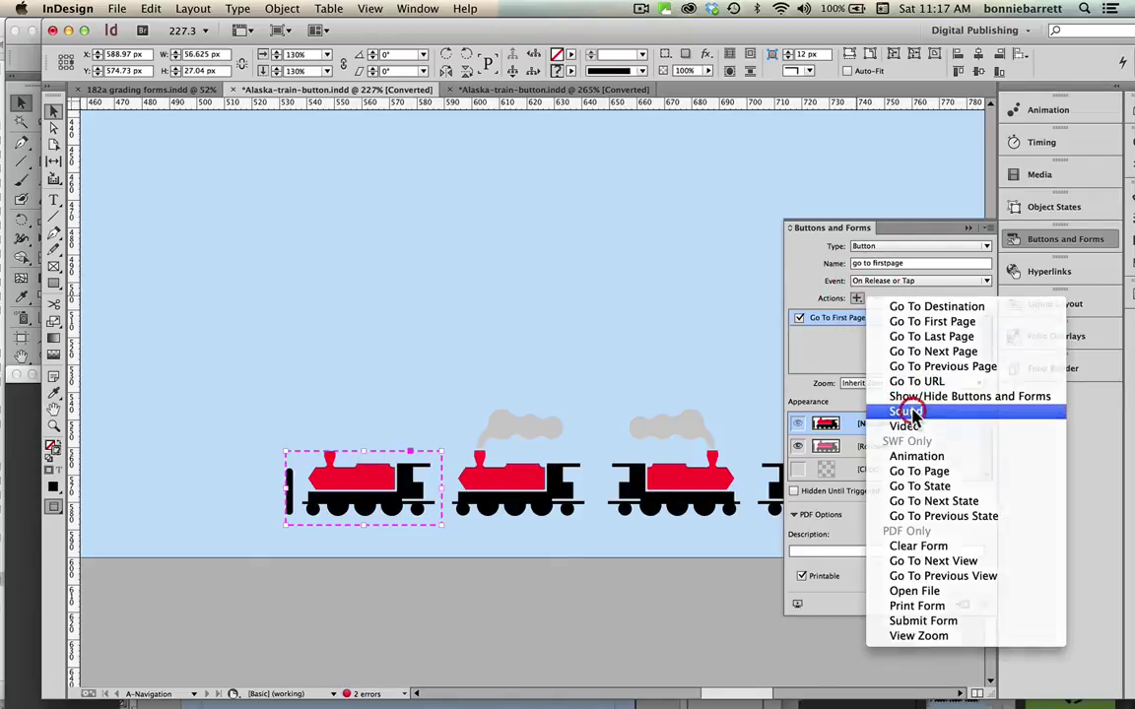
{"action": "left_click", "coordinate": [904, 411]}
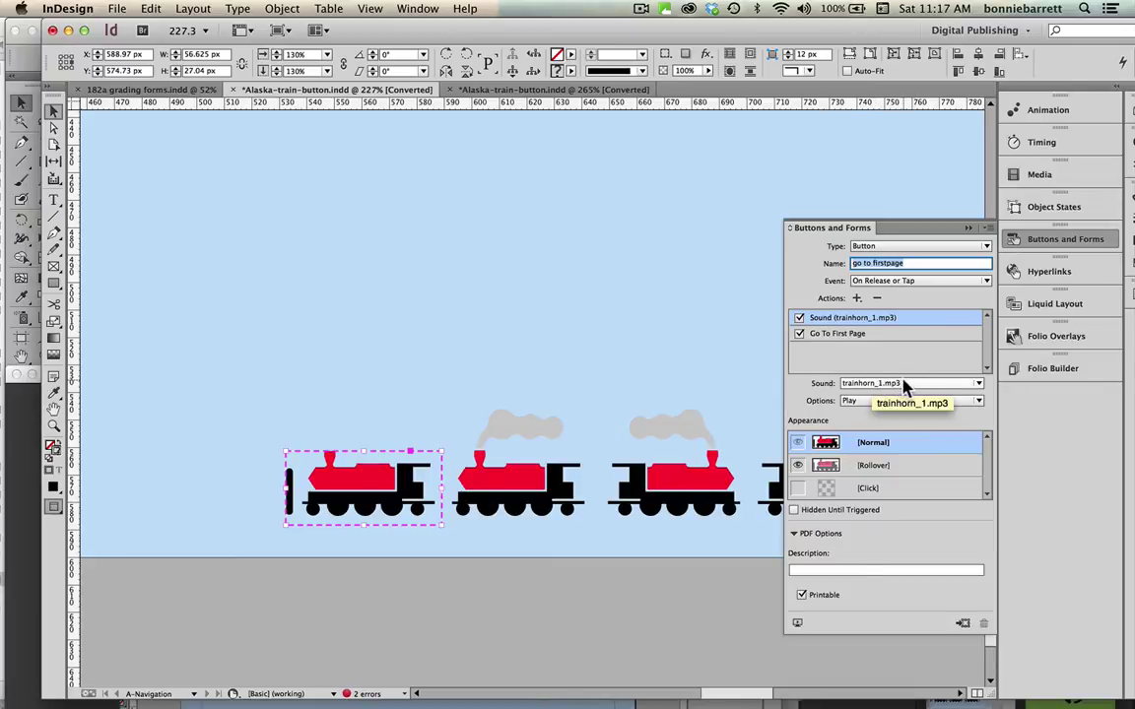
{"action": "left_click", "coordinate": [978, 384]}
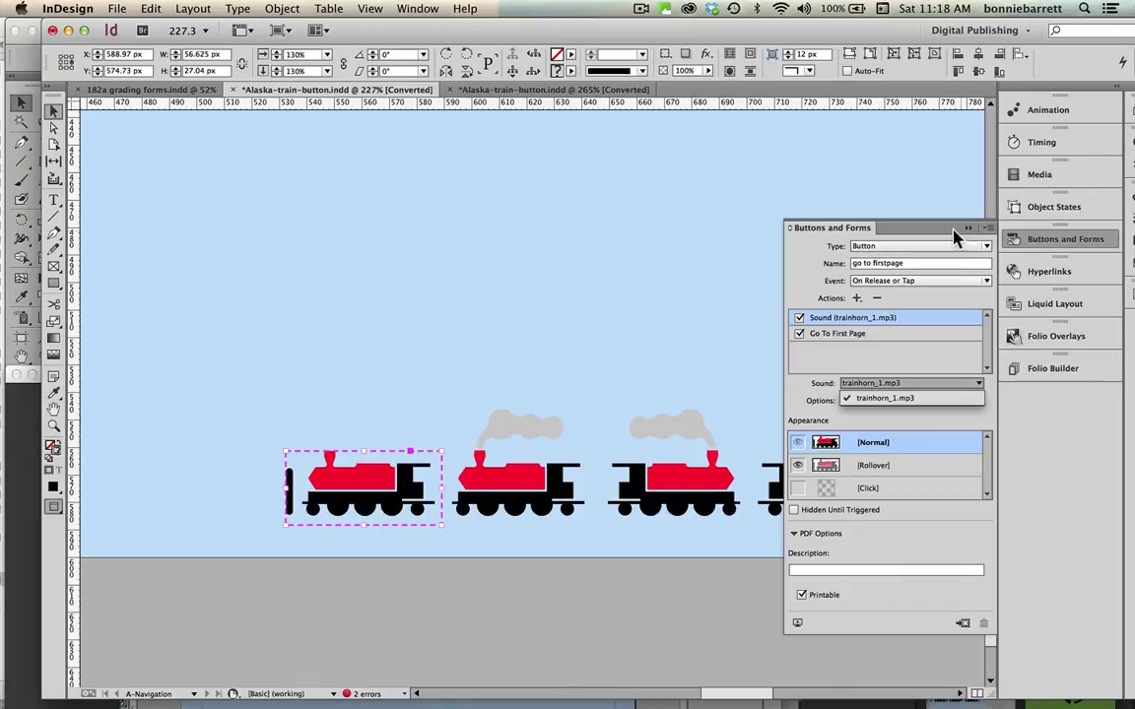
{"action": "left_click", "coordinate": [795, 621]}
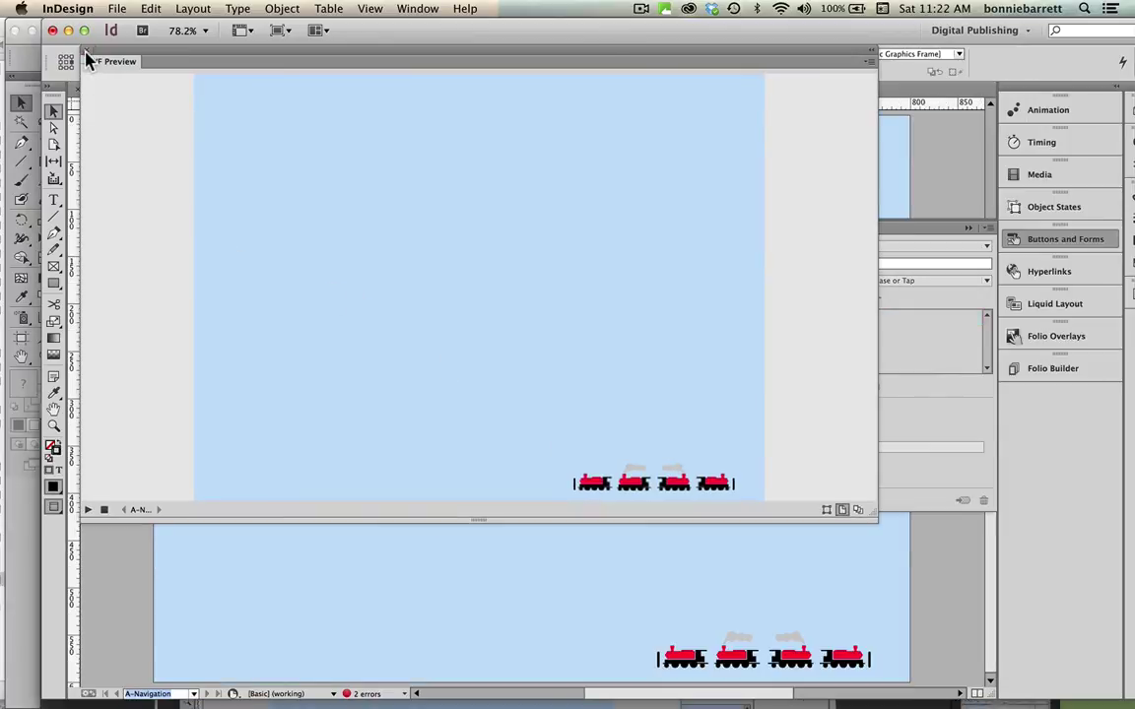
{"action": "left_click", "coordinate": [86, 54]}
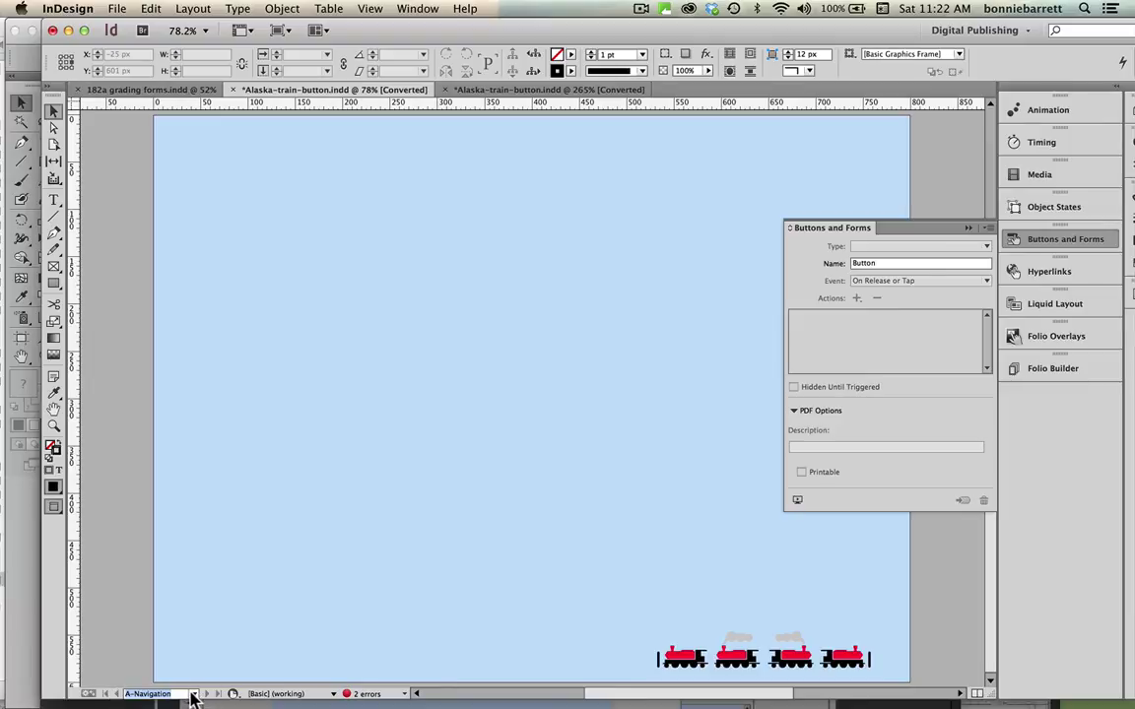
Switch to page 1, Alaska, The Great Land, and collapse the Buttons and Forms panel
{"action": "left_click", "coordinate": [194, 694]}
{"action": "left_click", "coordinate": [154, 571]}
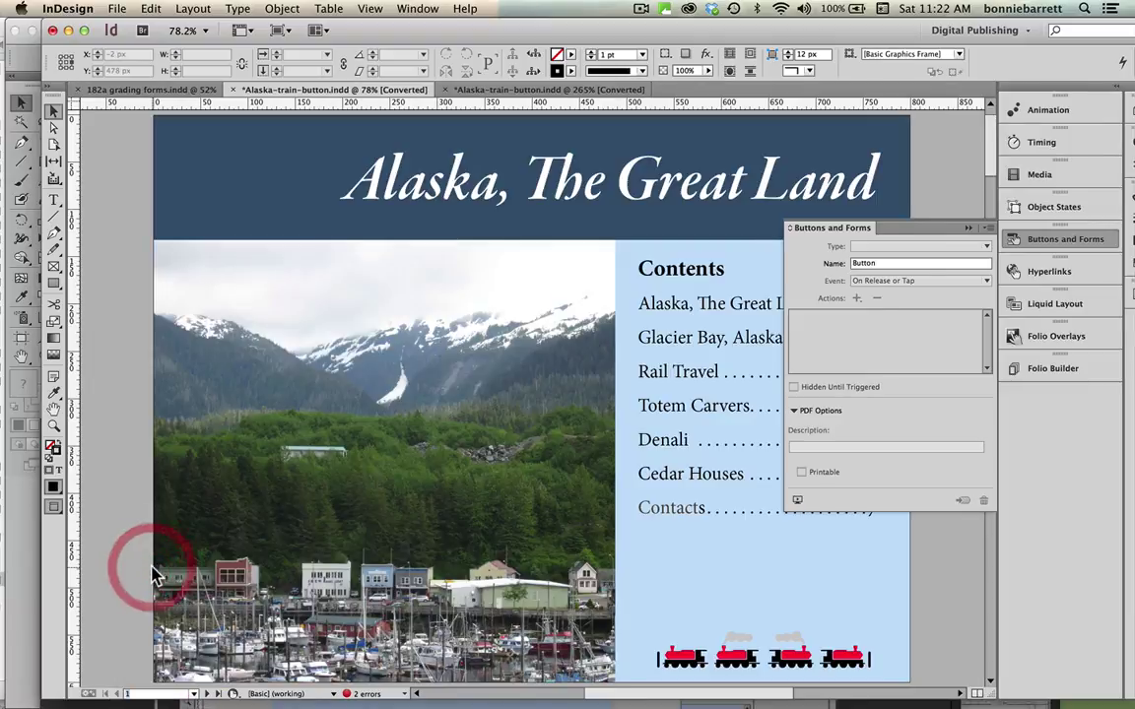
{"action": "left_click", "coordinate": [968, 228]}
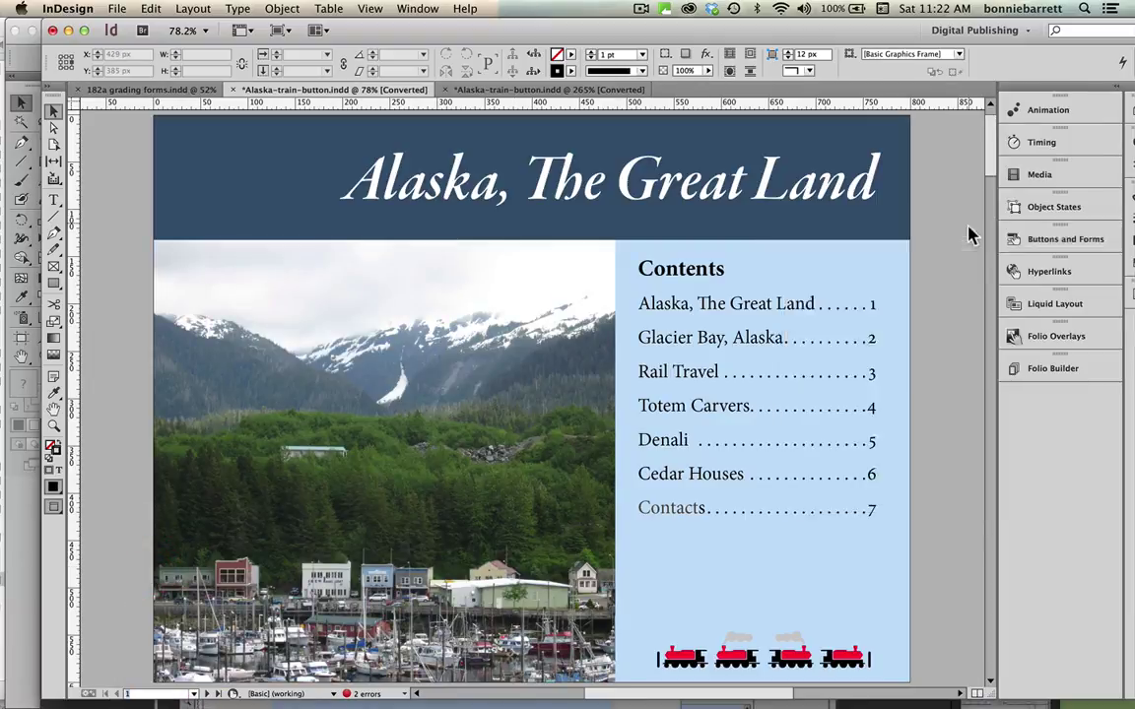